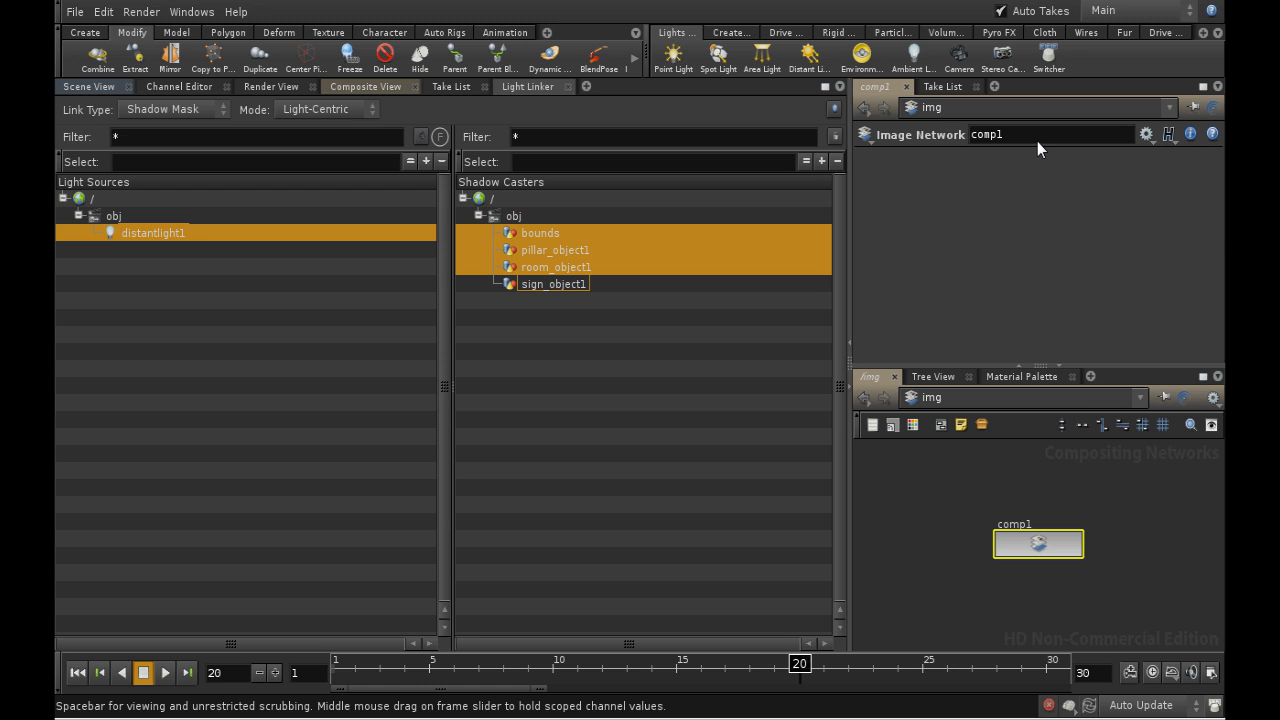
- Rename the comp1 image network to glow, go inside it and show its composite view
double_click(1037, 140)
type("glow")
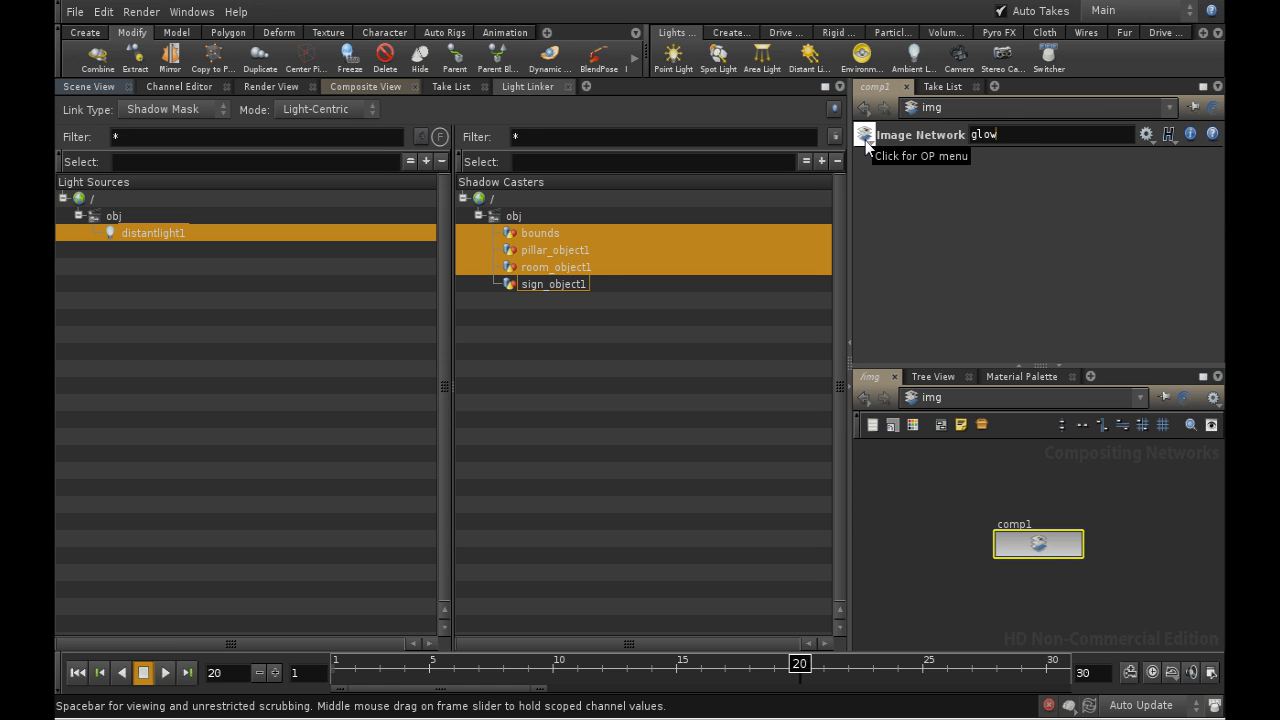
key("Return")
double_click(1040, 545)
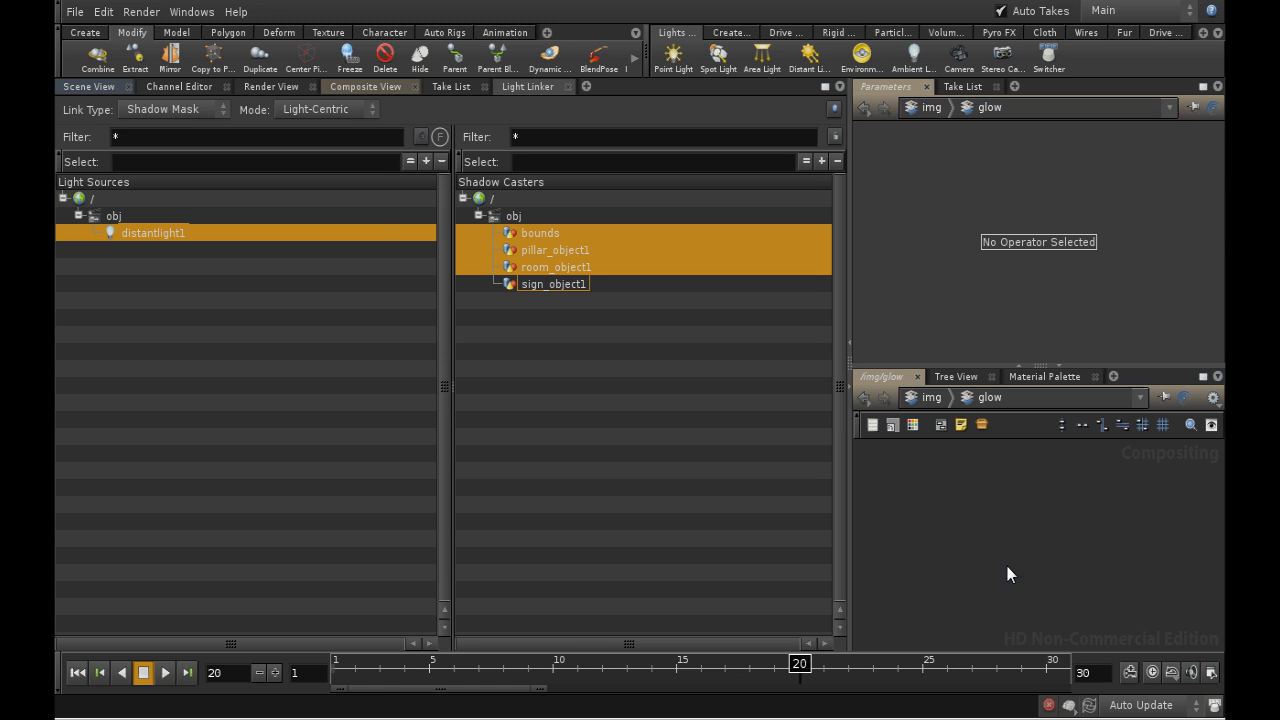
left_click(356, 87)
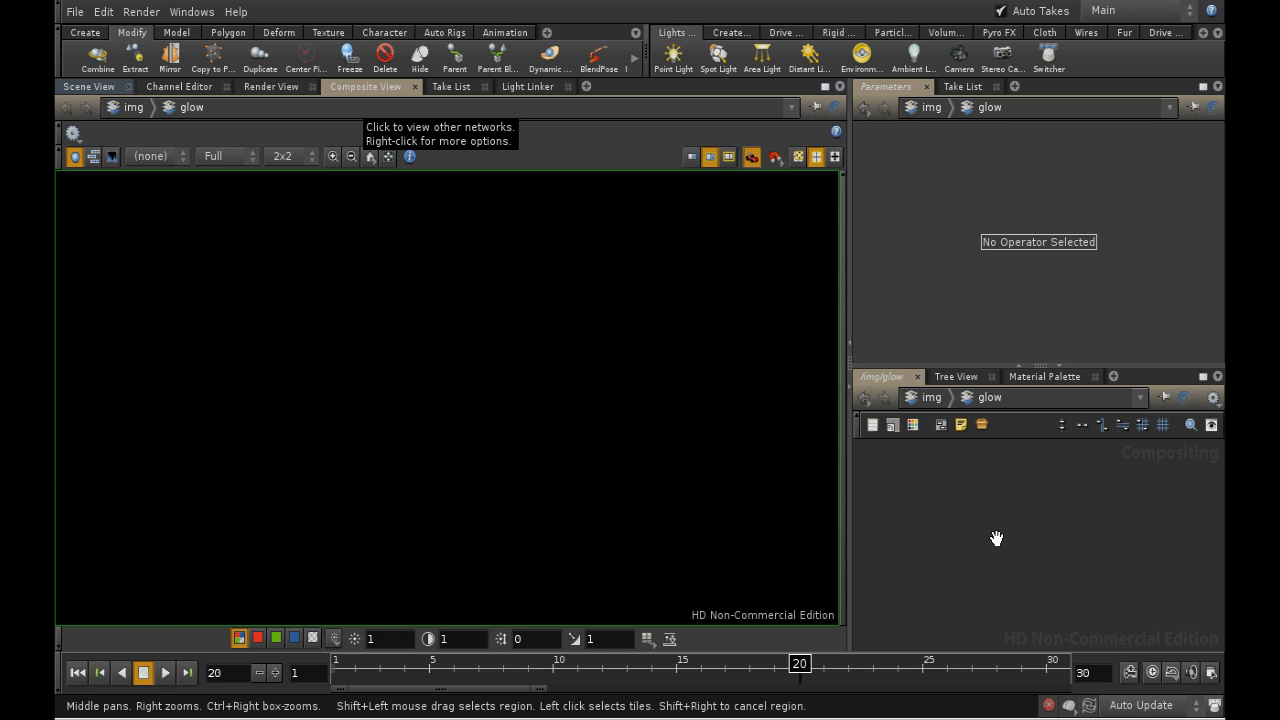
- Add a File node to the glow network and load the normal.$F3.picnc sequence from $HIP into it
key("Tab")
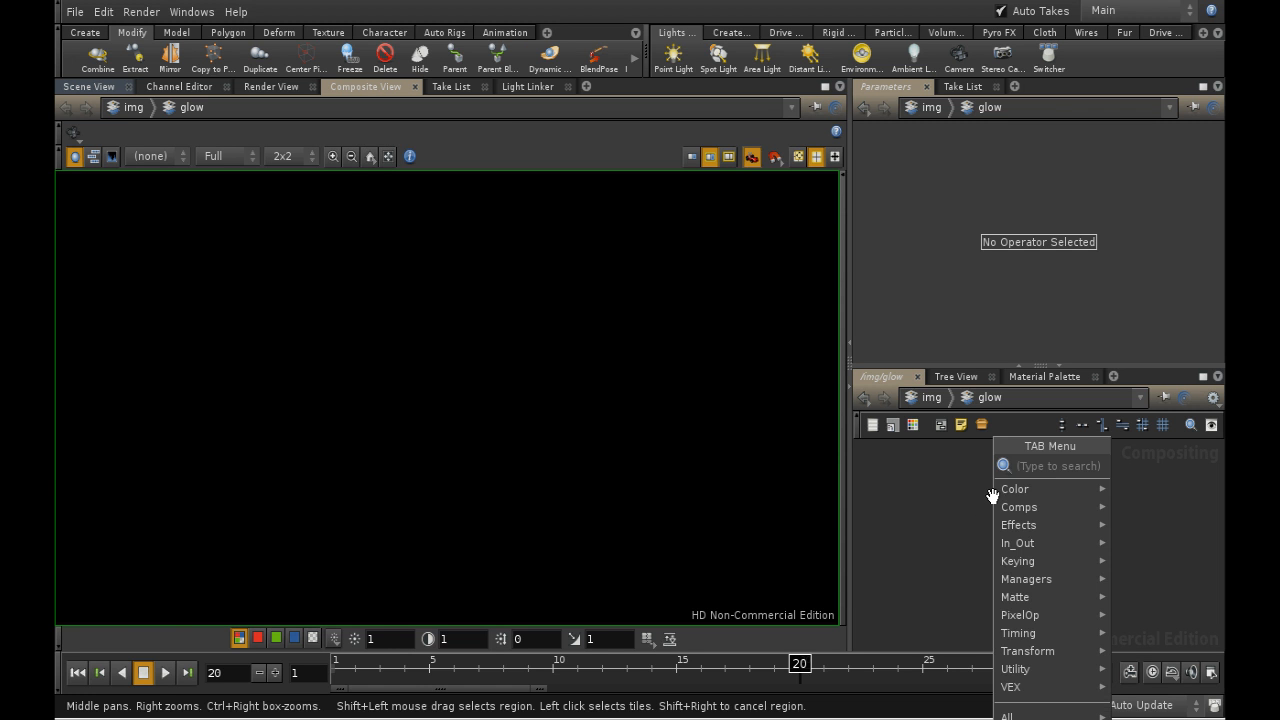
type("fi")
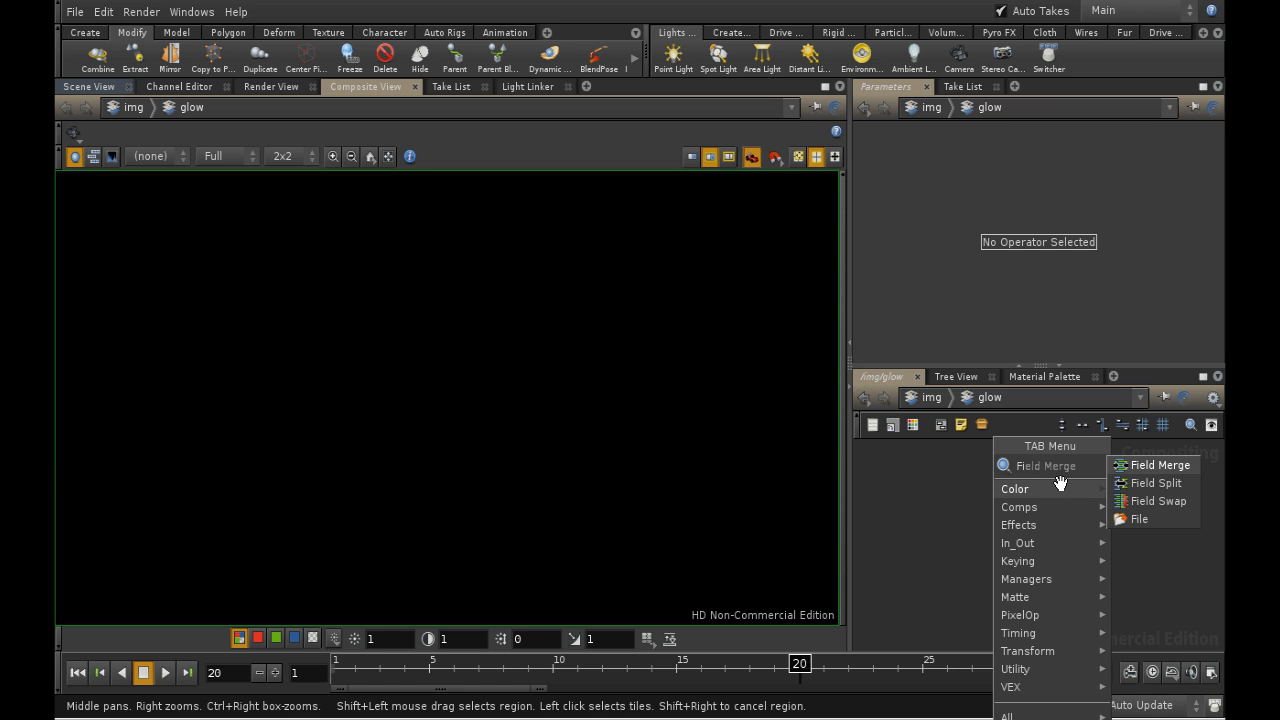
left_click(1150, 518)
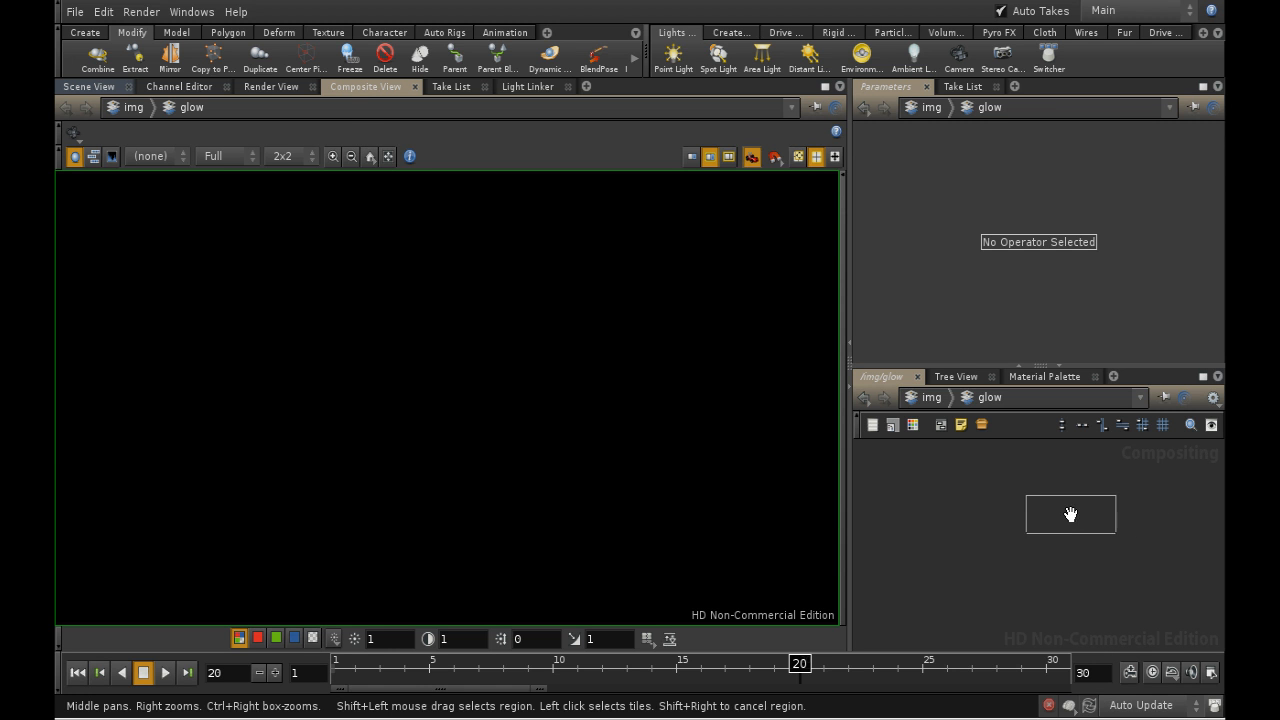
left_click(1070, 516)
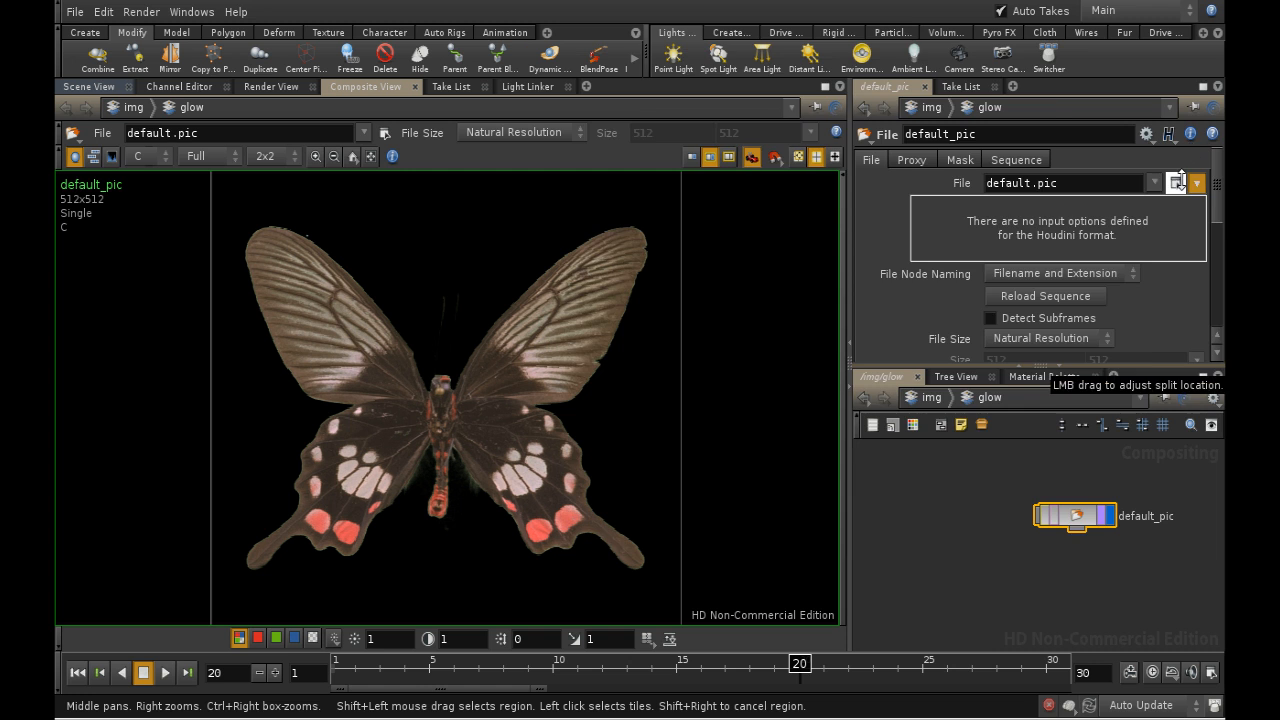
left_click(1180, 184)
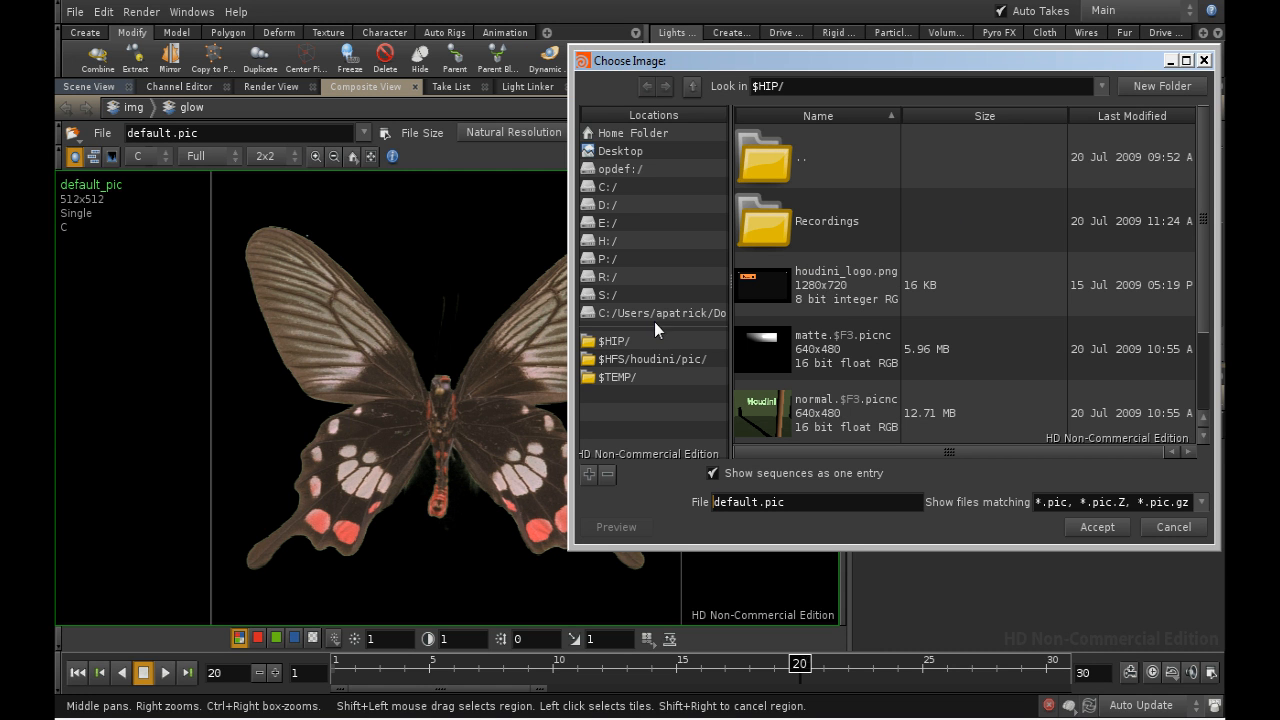
left_click(631, 340)
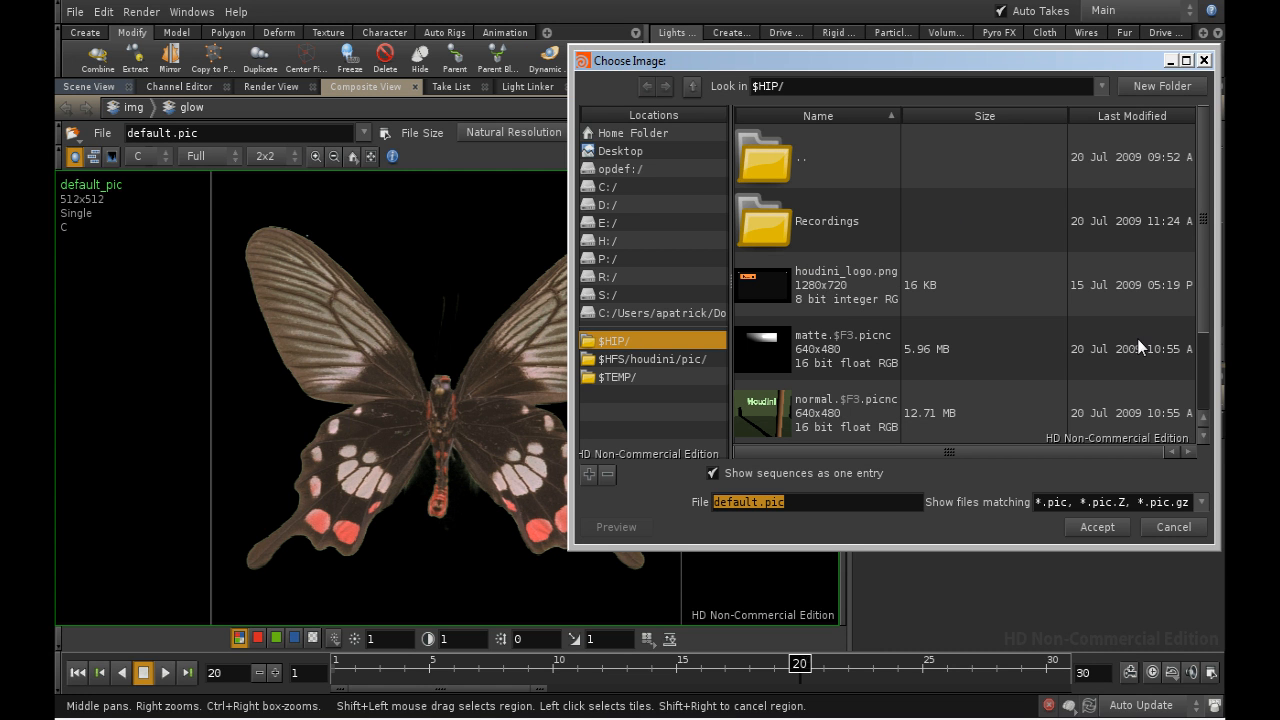
left_click(965, 400)
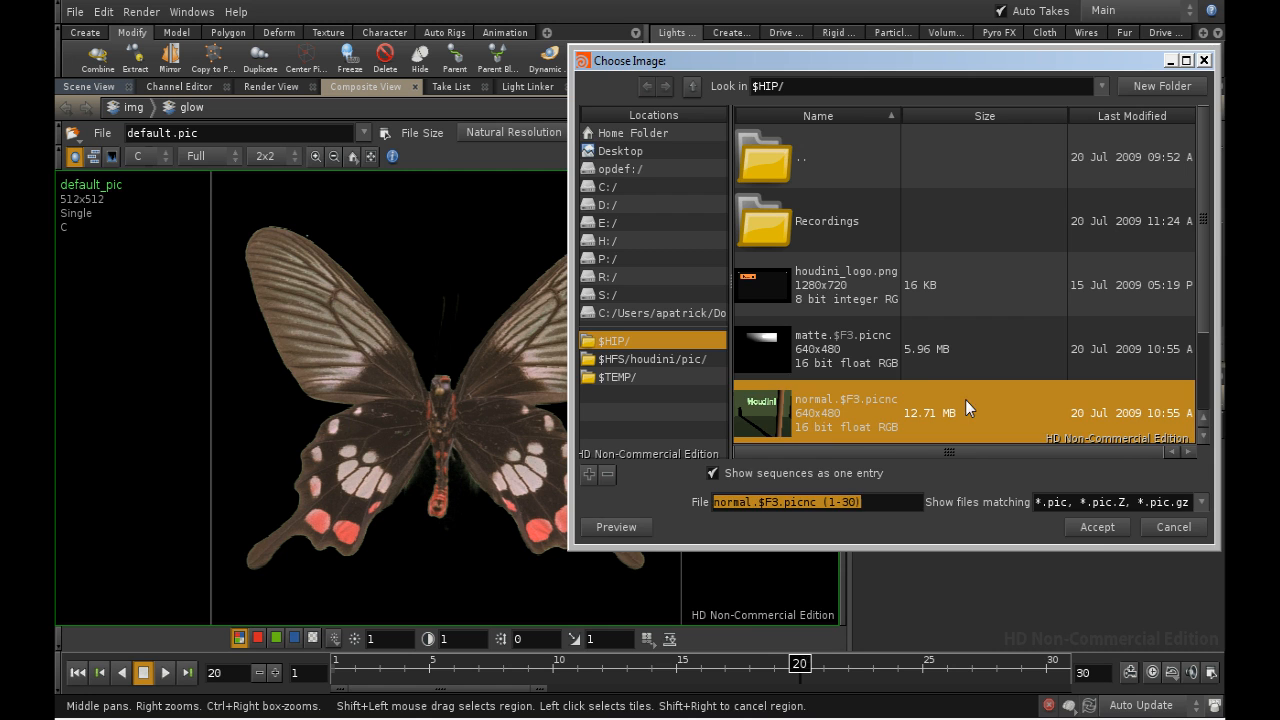
left_click(1097, 527)
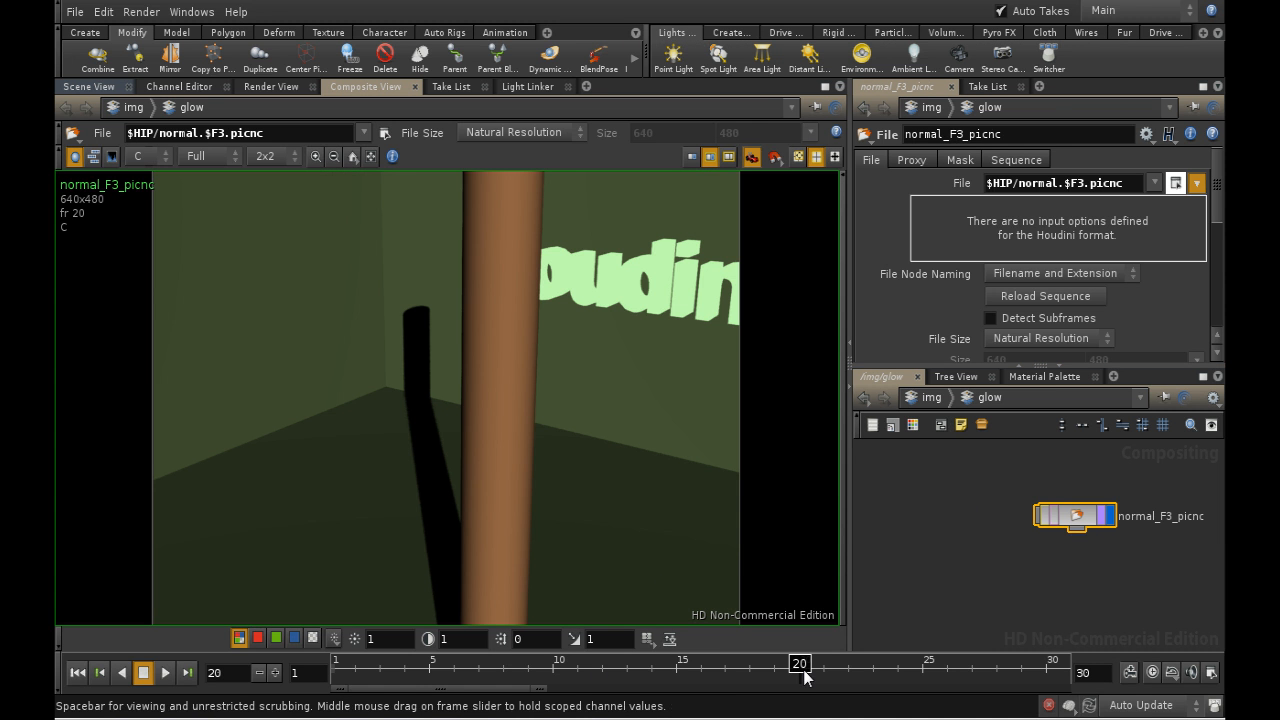
- Go to frame 1 and move the normal image node to the upper-left area of the network
left_click_drag(805, 670, 338, 688)
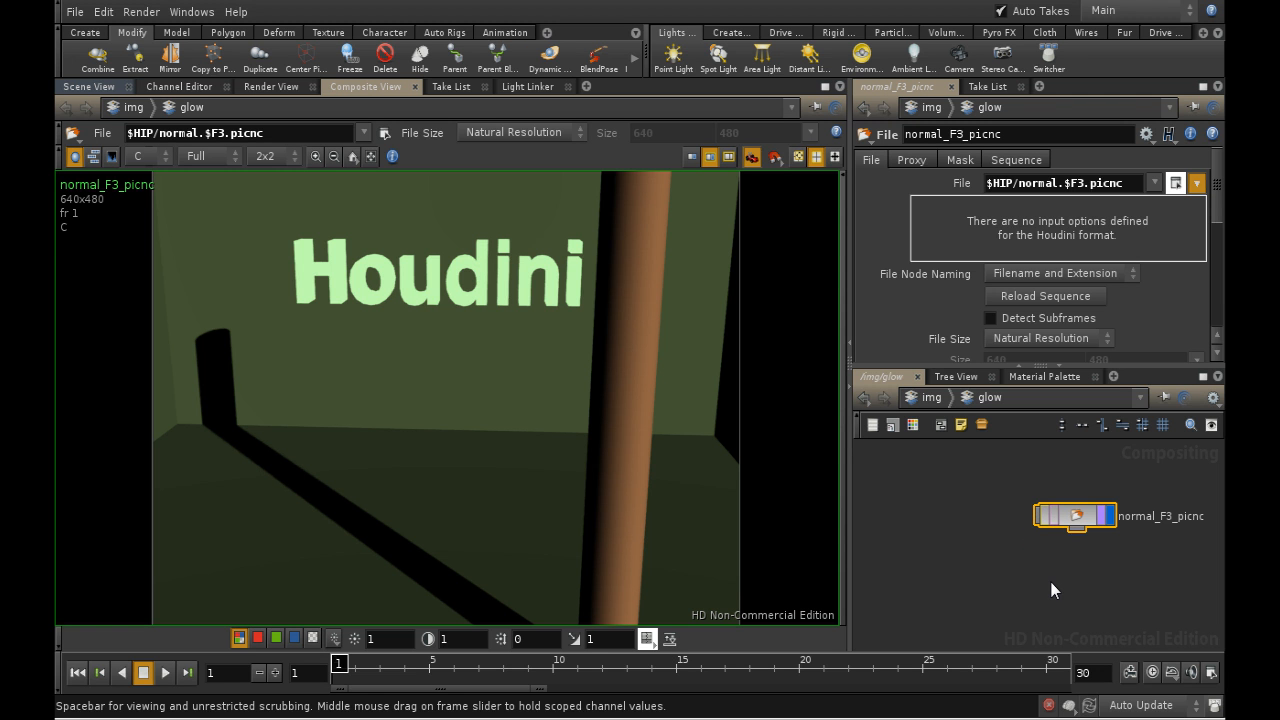
left_click_drag(1078, 514, 986, 508)
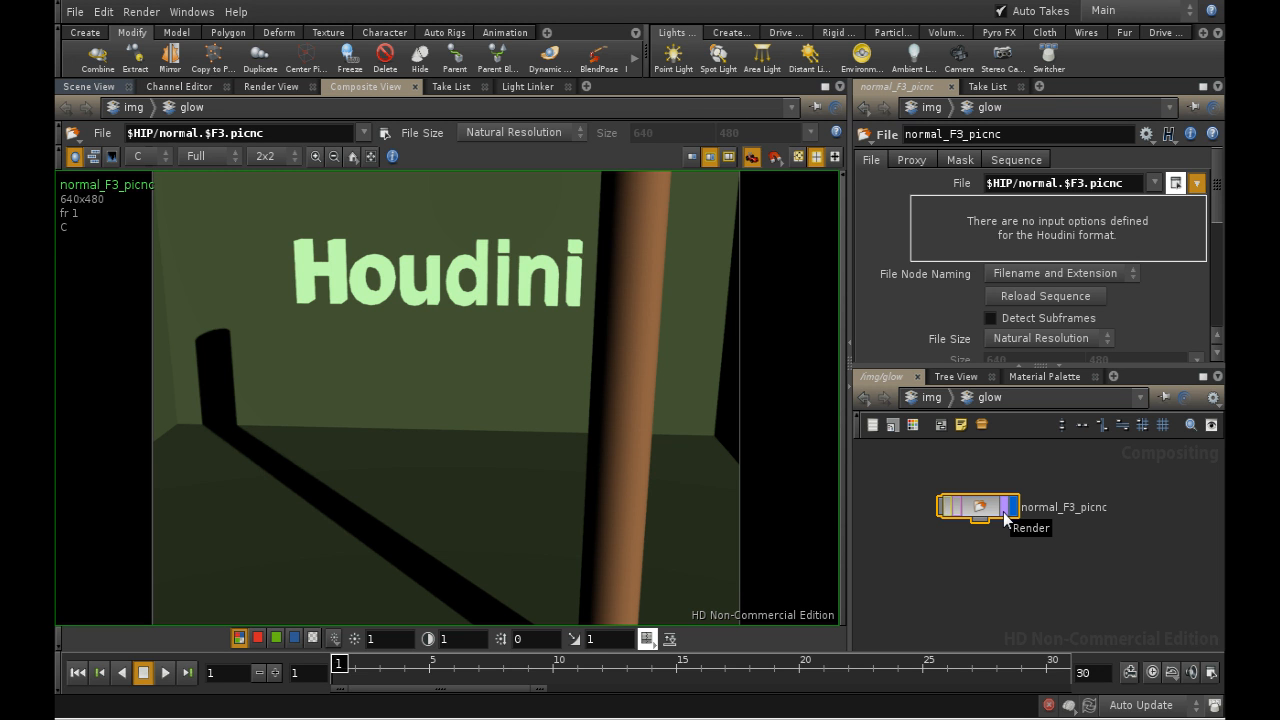
left_click(946, 507)
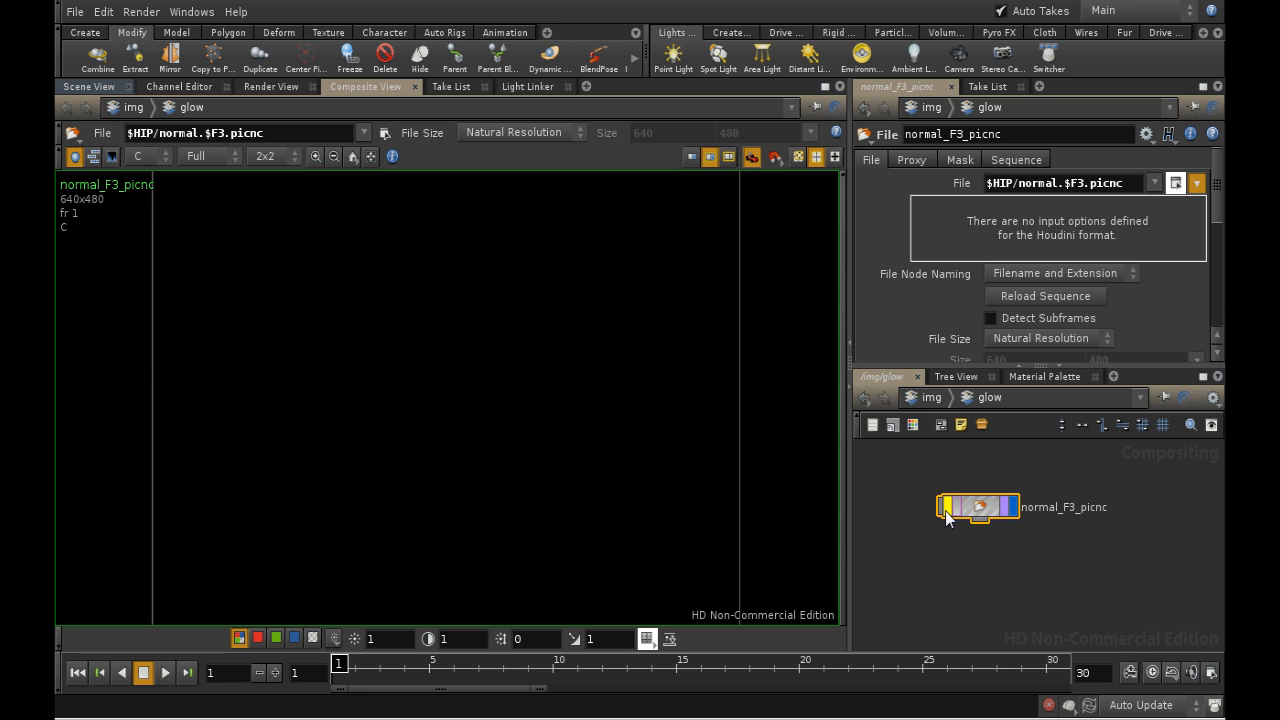
left_click(946, 507)
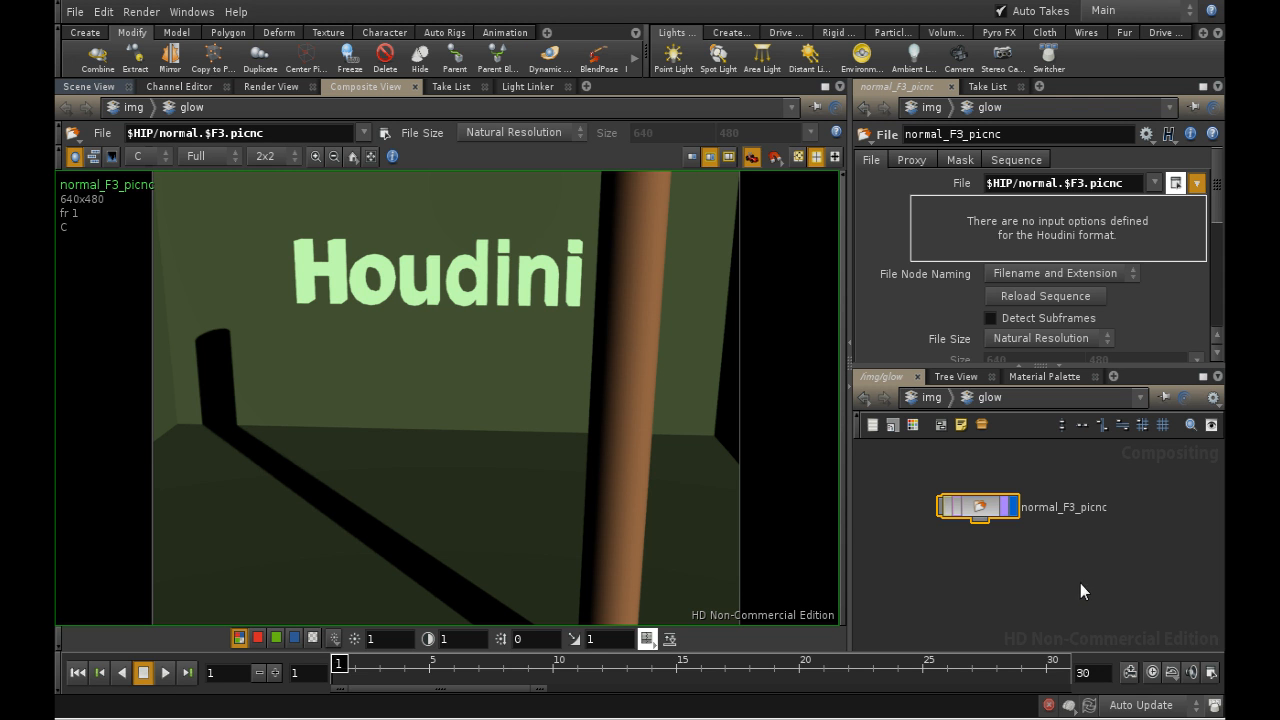
left_click_drag(1002, 517, 978, 510)
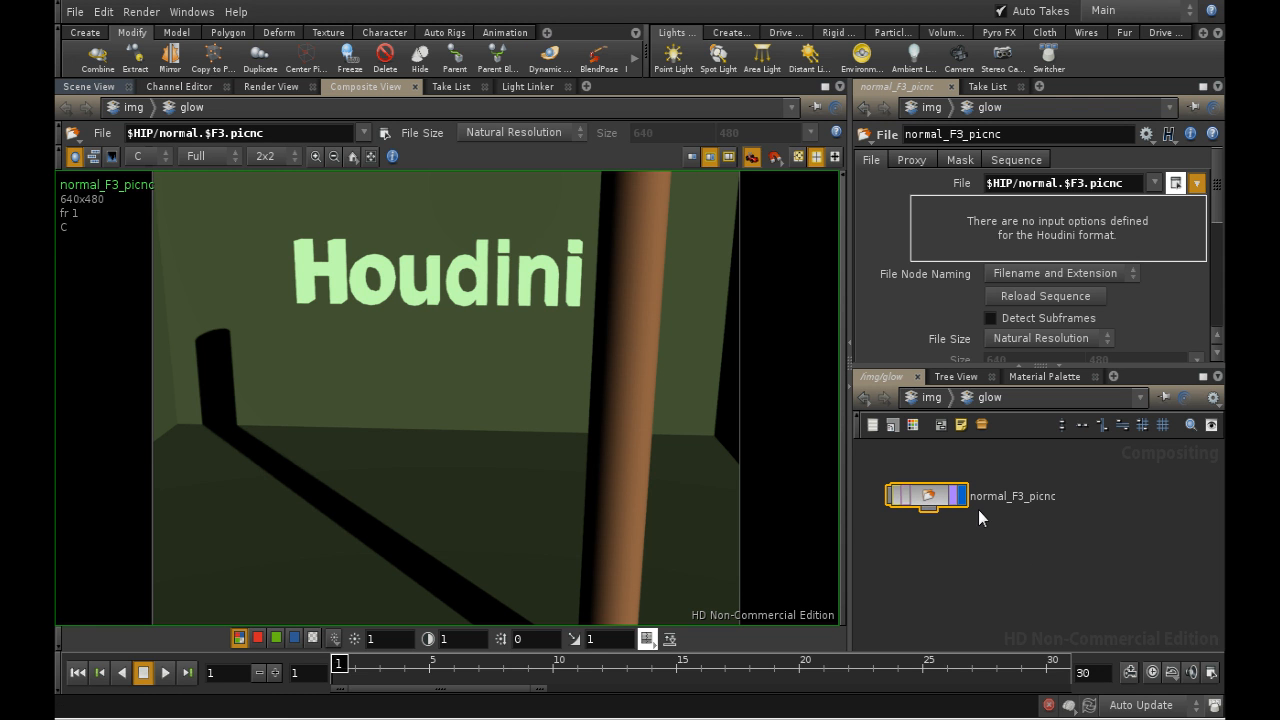
key("Tab")
type("f")
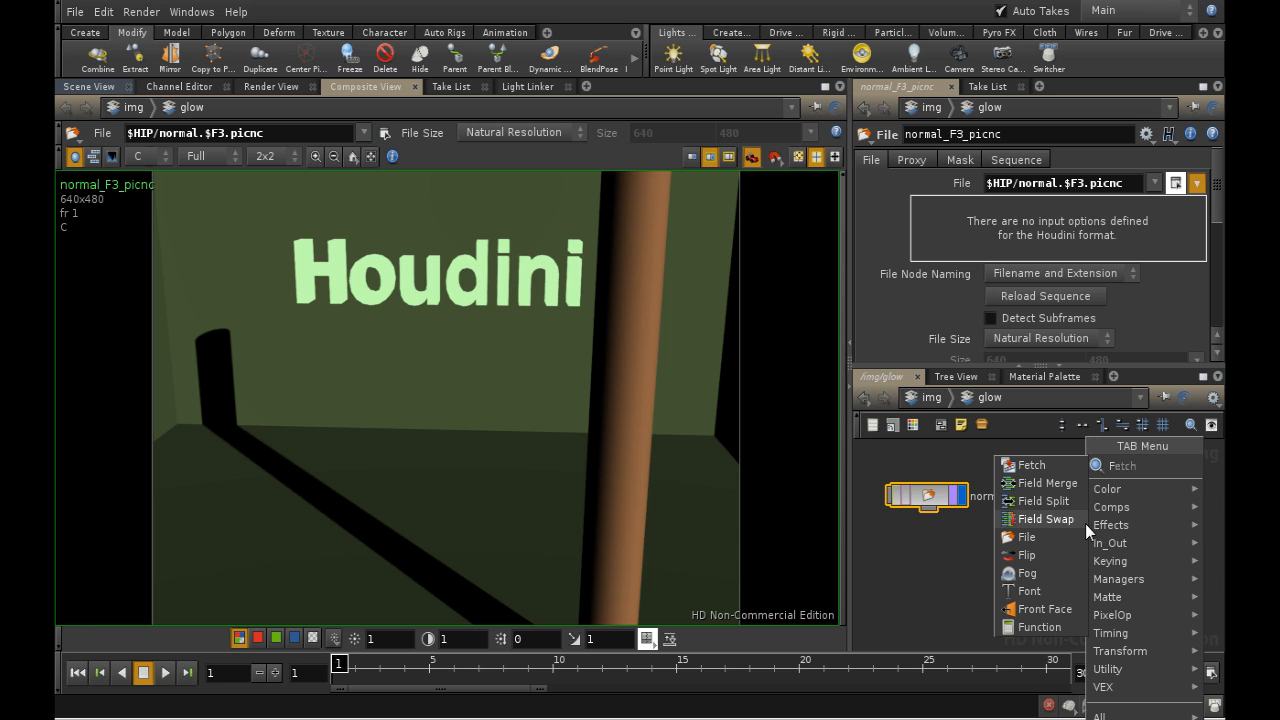
left_click(926, 569)
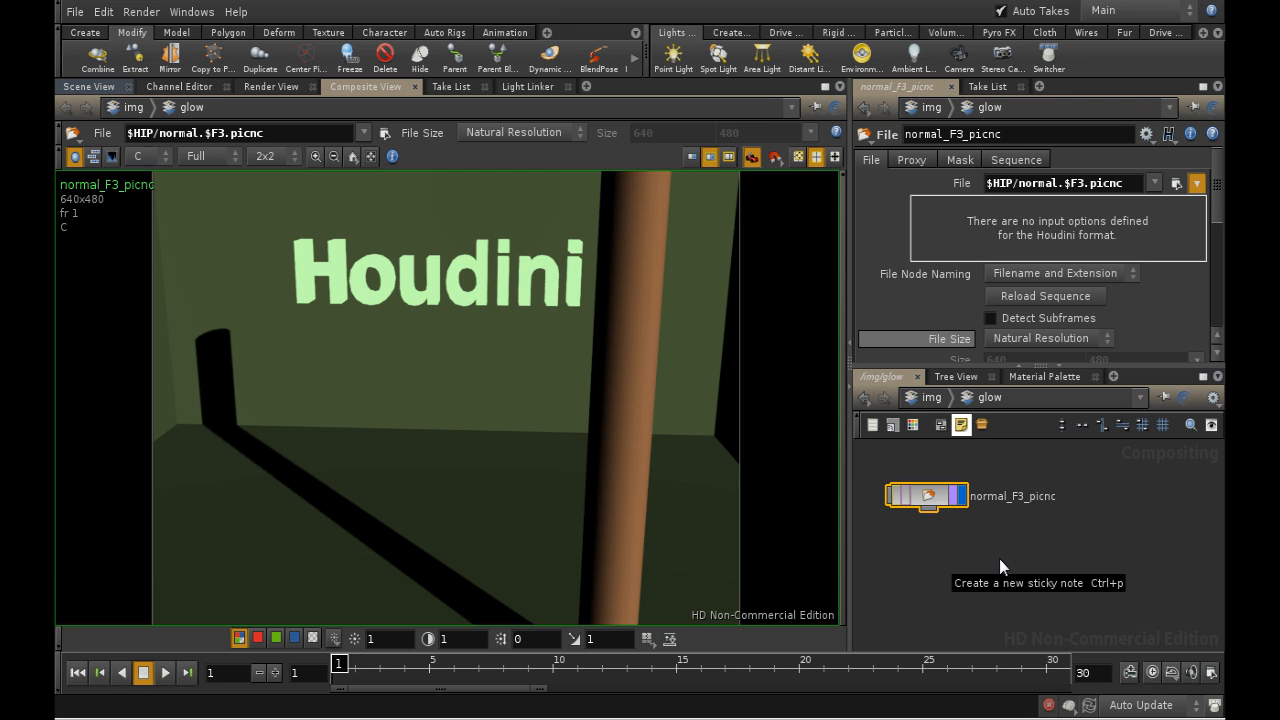
- Add a second File node beside the normal image node and load the sign.$F3.picnc sequence into it
key("Tab")
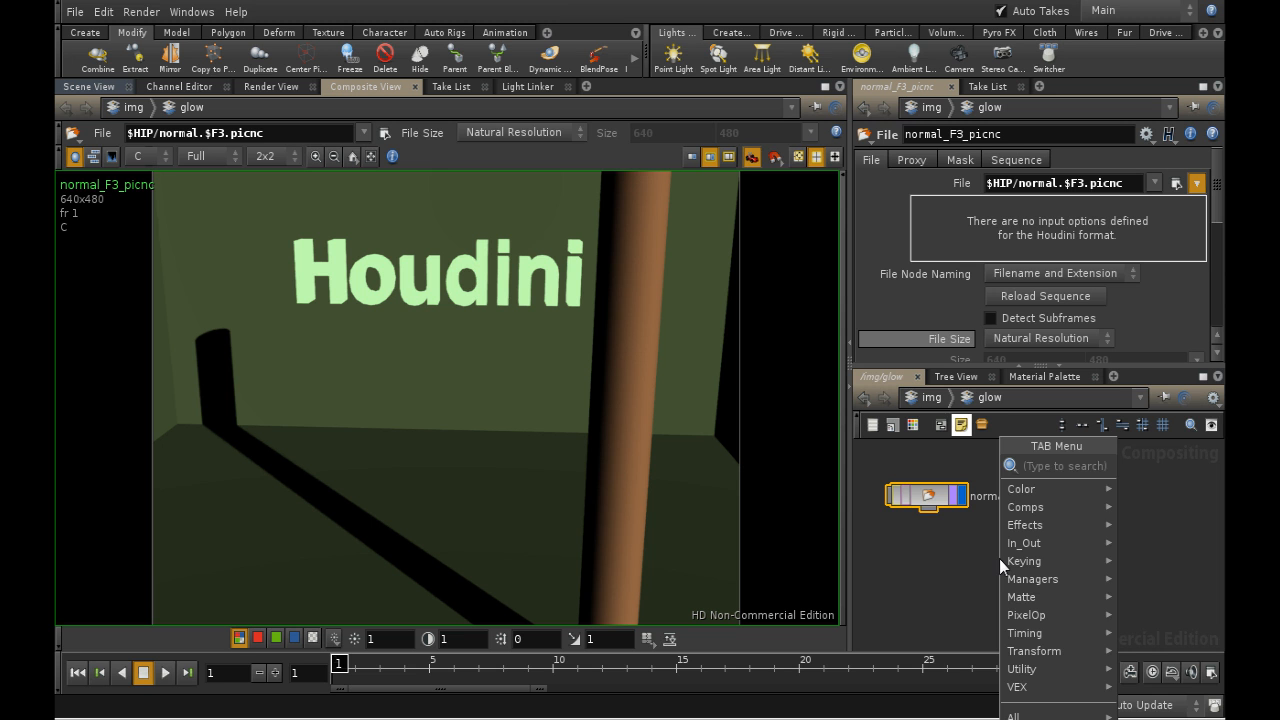
type("fil")
left_click(1157, 467)
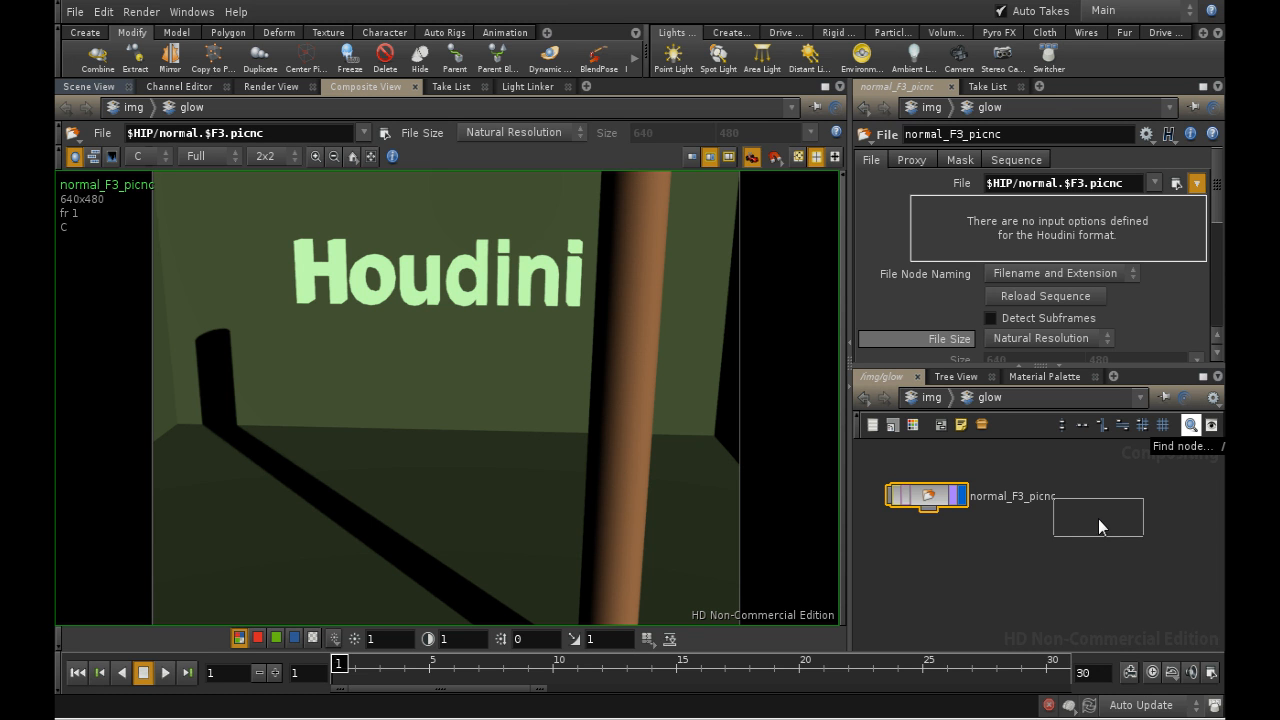
left_click(1143, 500)
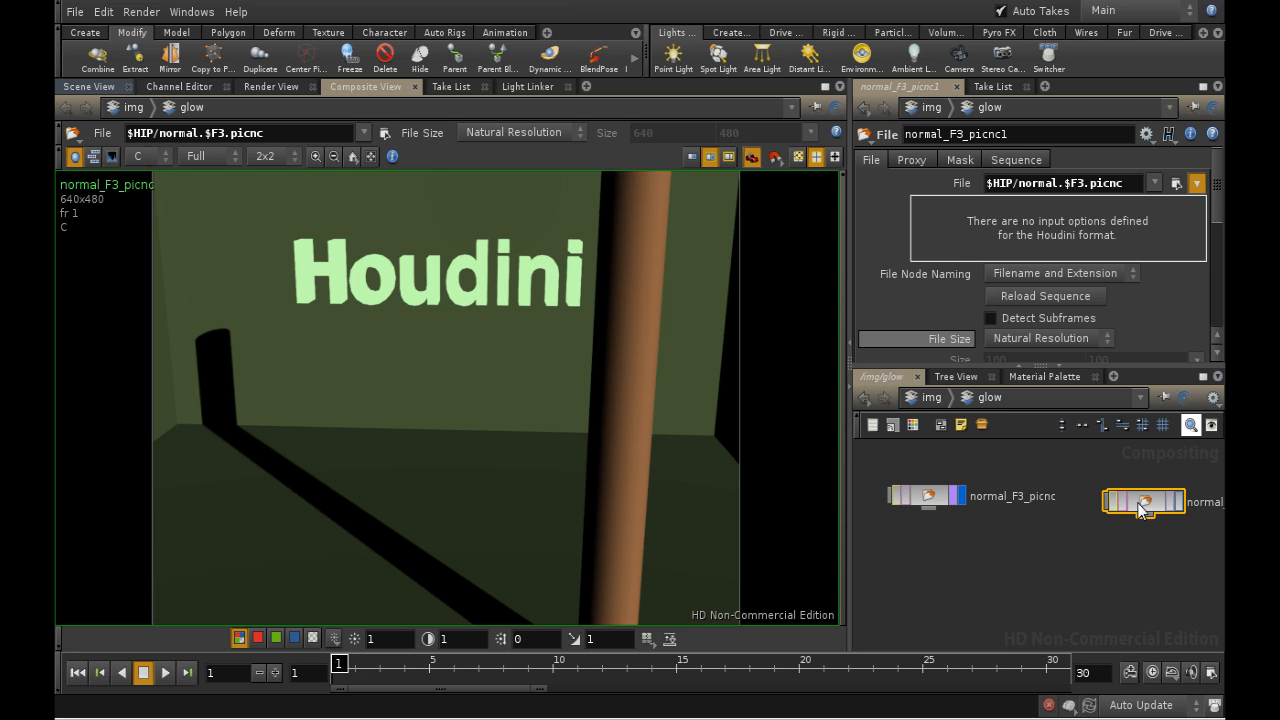
left_click(1176, 183)
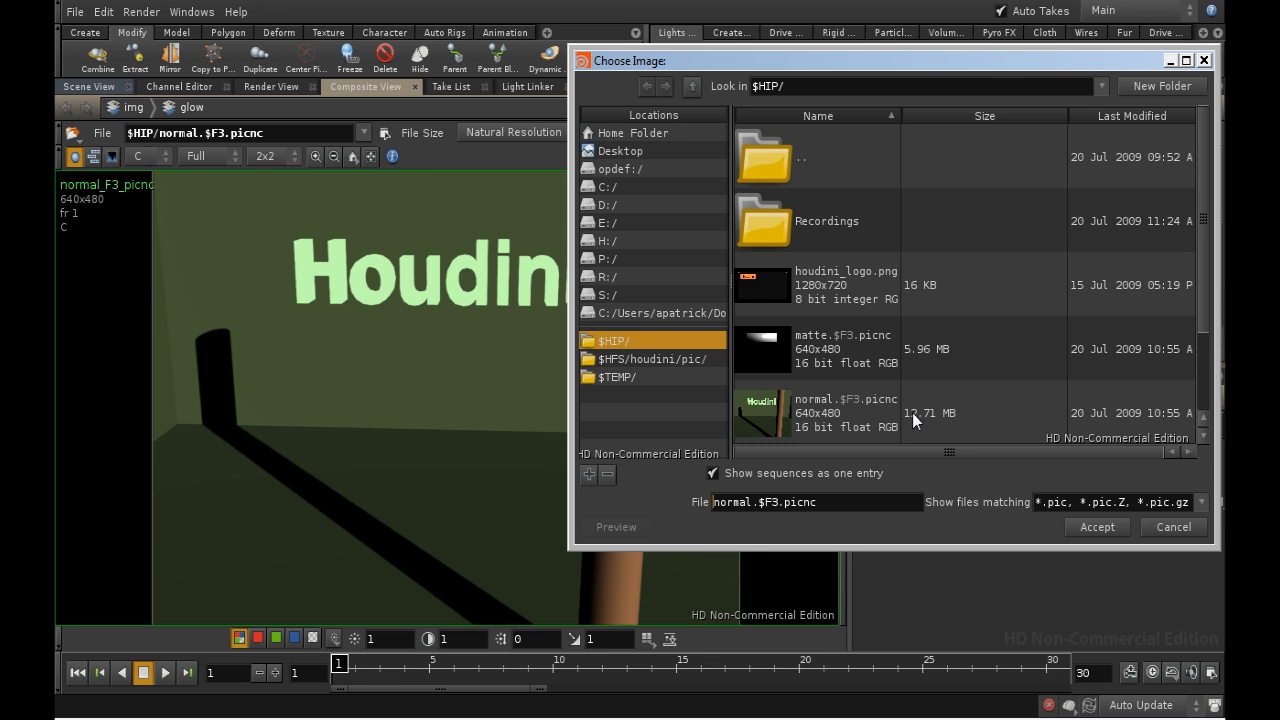
left_click_drag(1200, 320, 1202, 361)
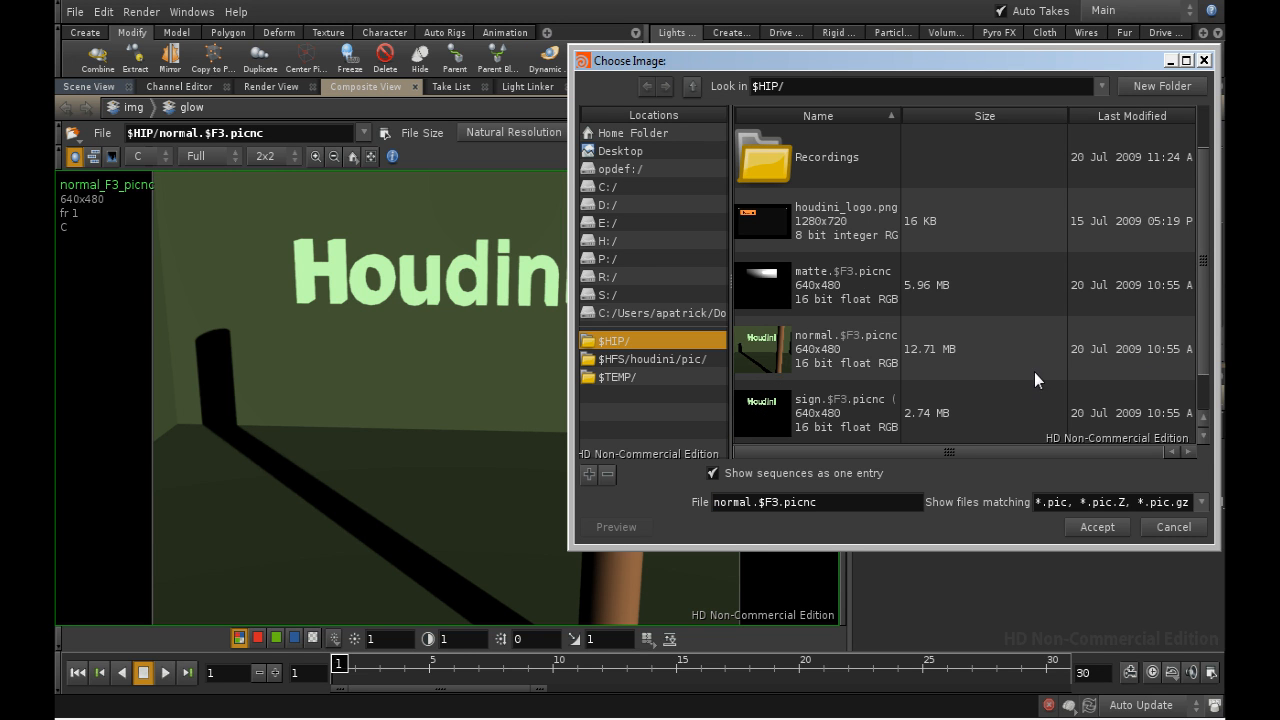
left_click(941, 413)
left_click(1094, 527)
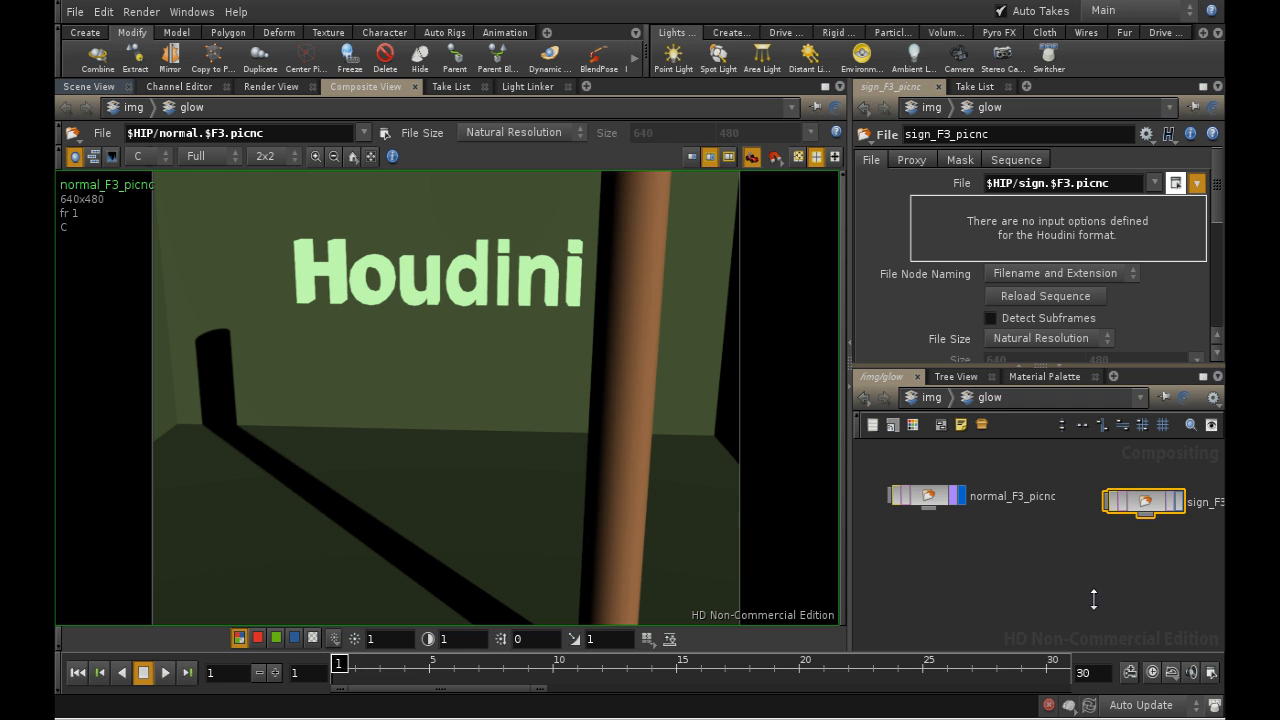
- Add a third File node below the normal image node and load the matte.$F3.picnc sequence into it
key("Tab")
type("file")
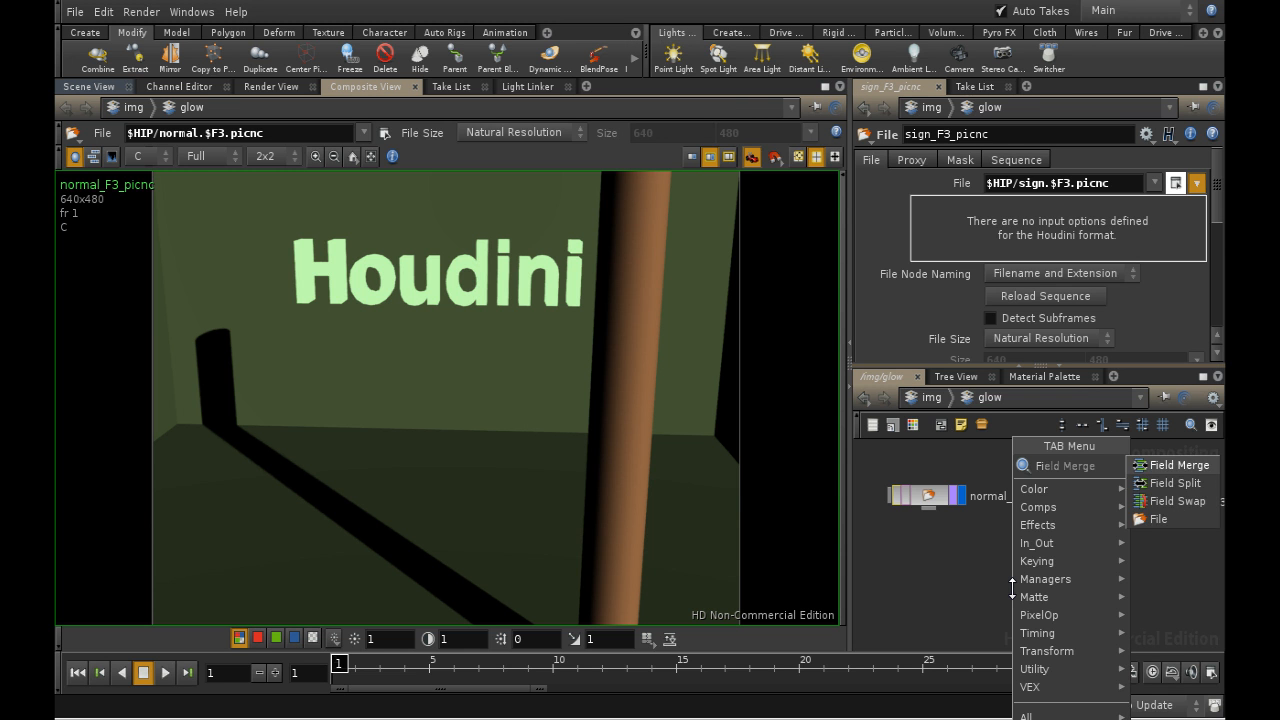
key("Return")
left_click(952, 580)
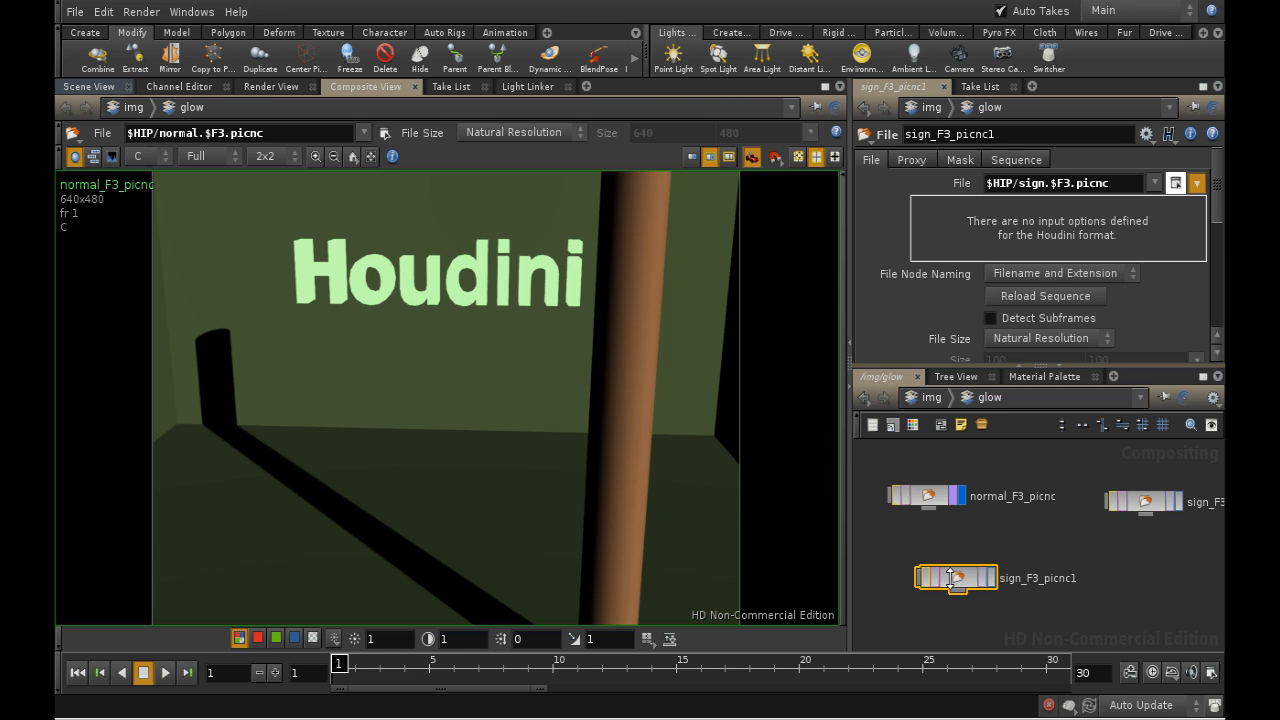
left_click(1176, 183)
left_click(898, 366)
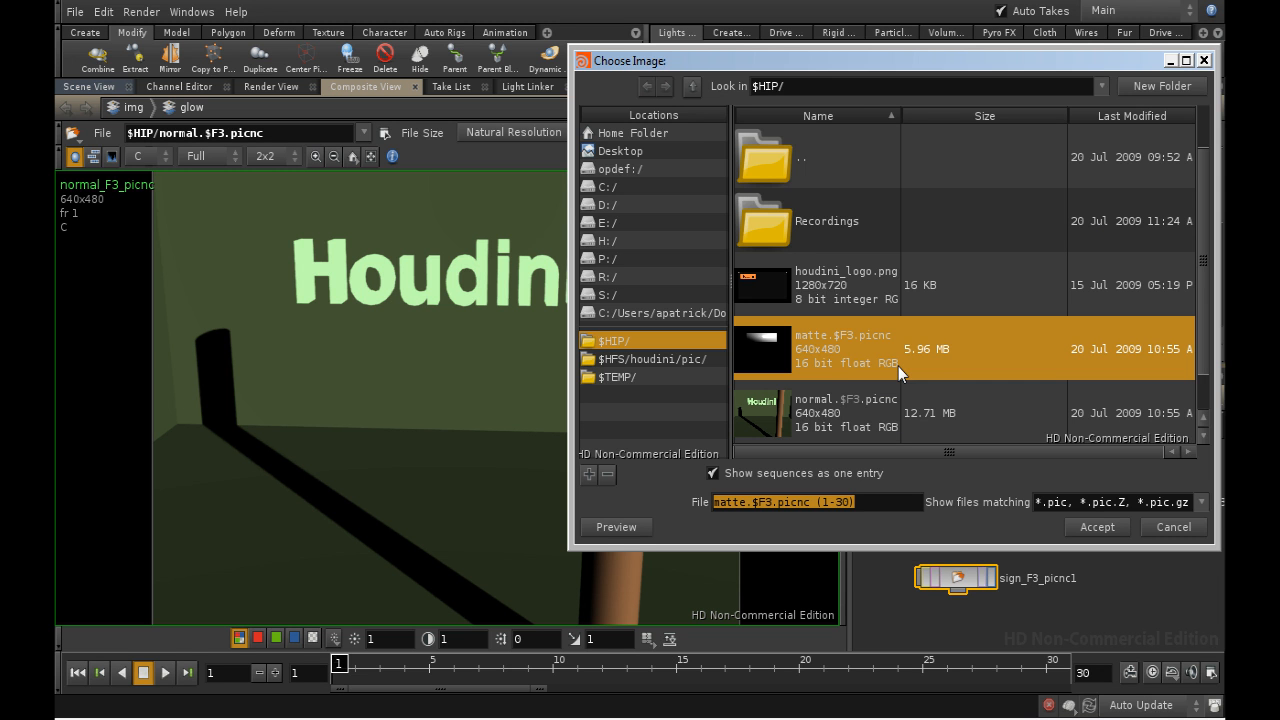
left_click(1075, 522)
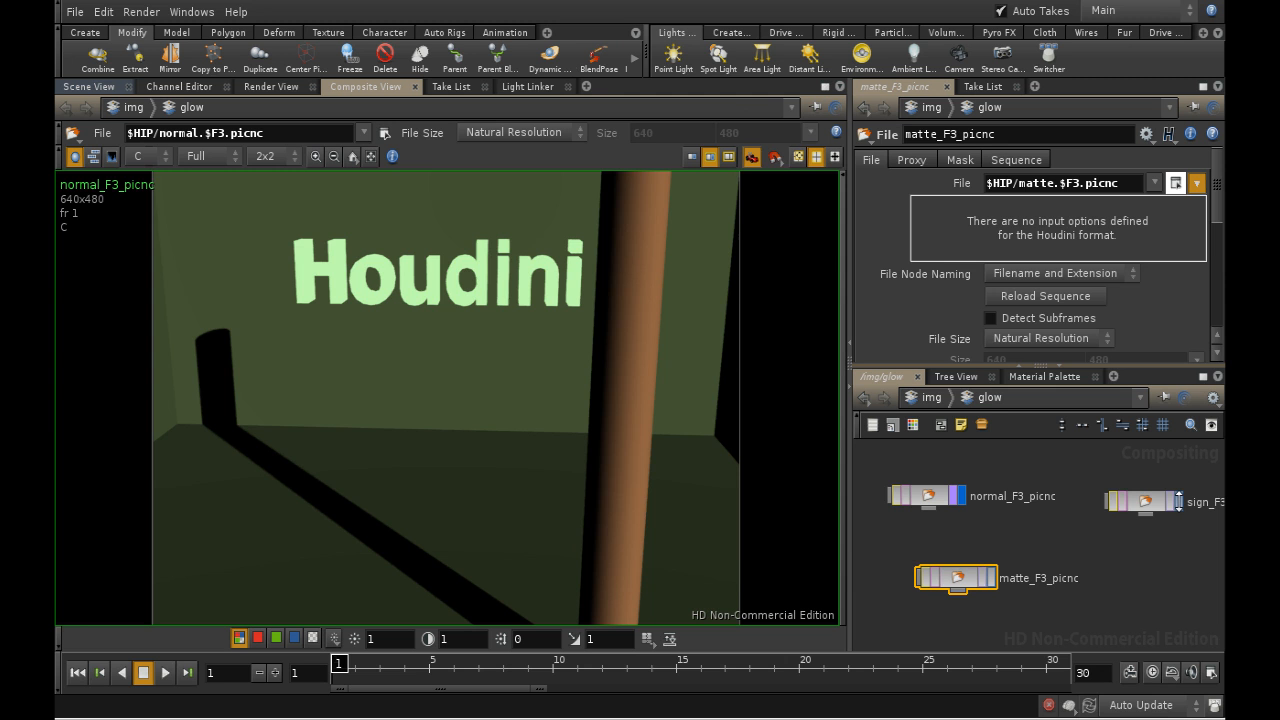
- Display the sign and matte sequences alongside the normal one and preview their playback, returning to frame 1
left_click(1179, 501)
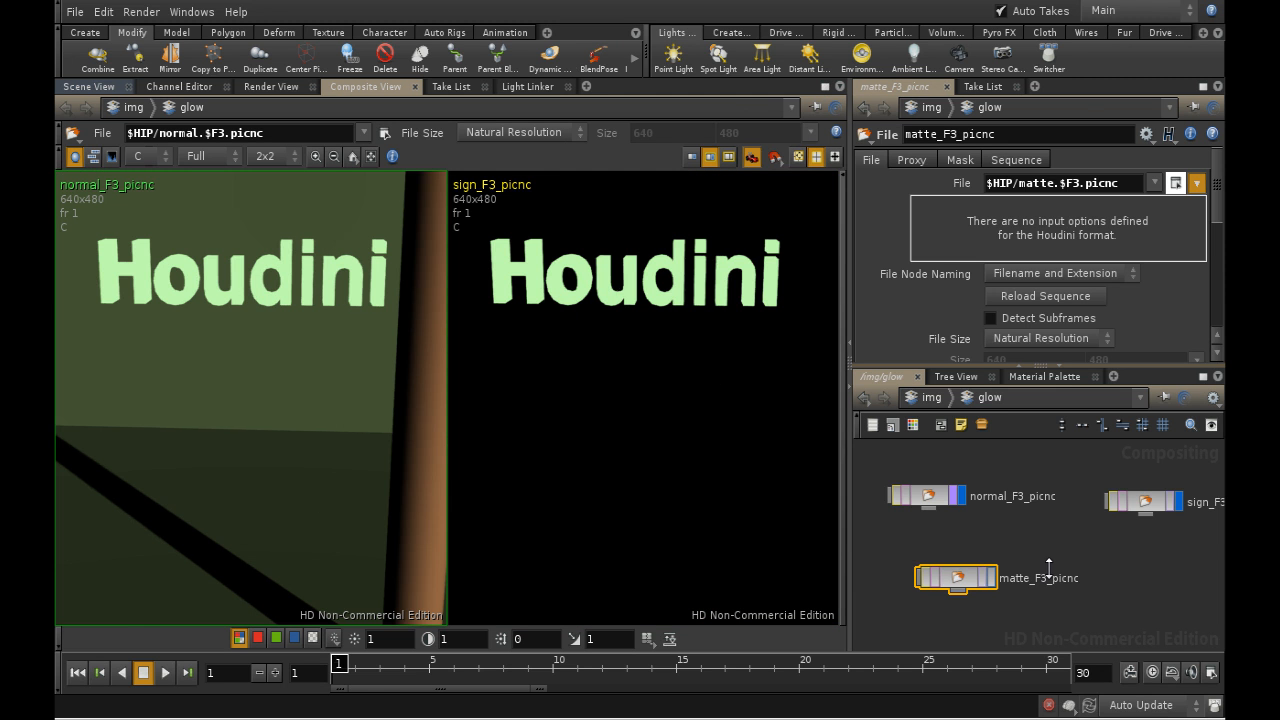
left_click(990, 577)
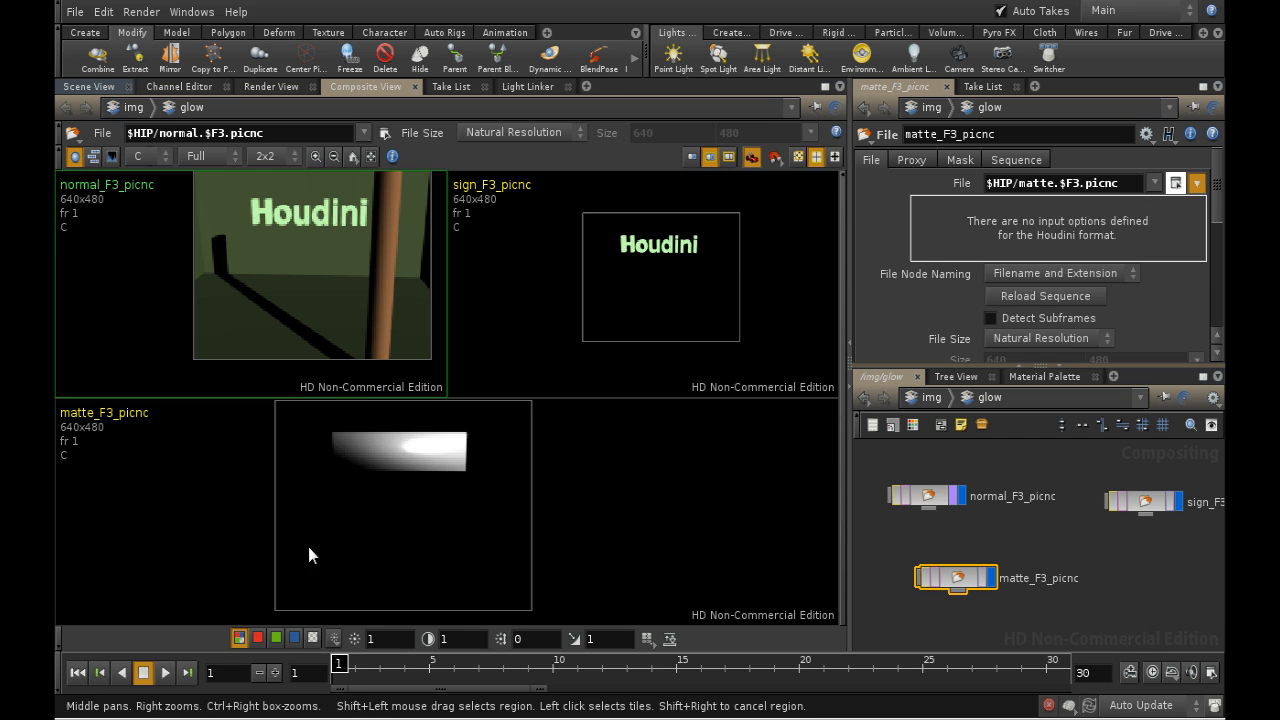
left_click(166, 673)
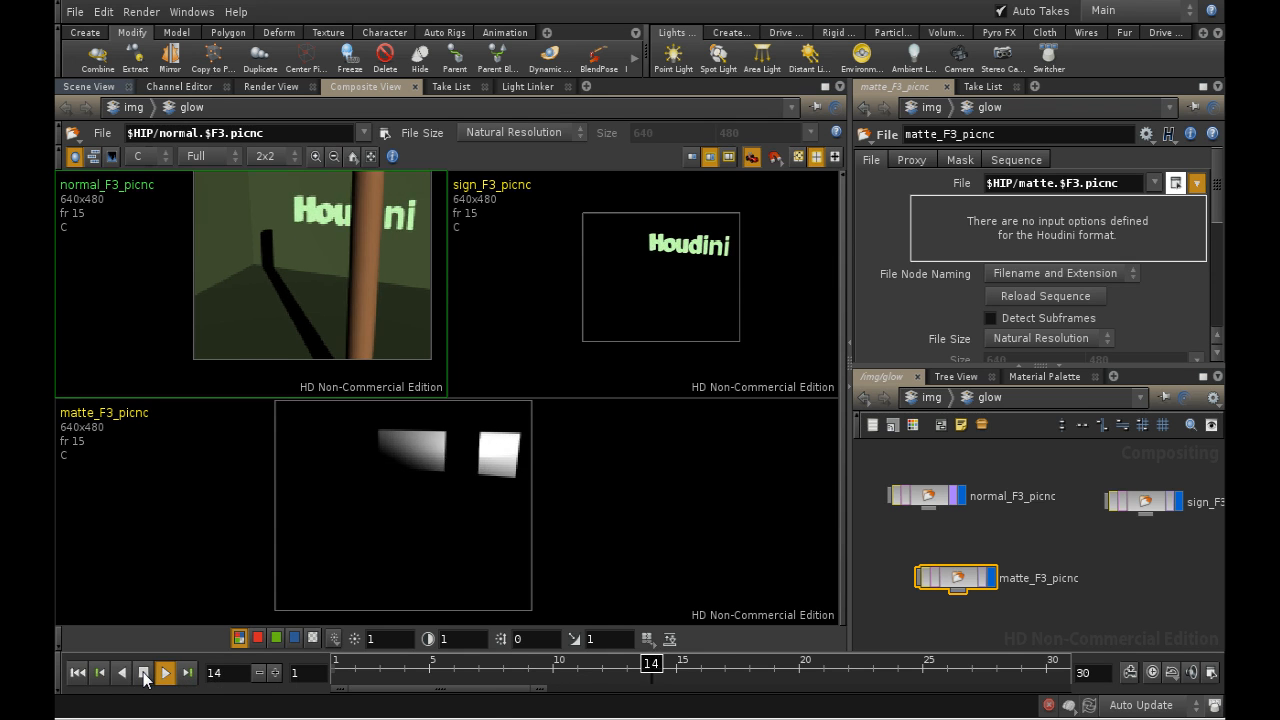
left_click(144, 673)
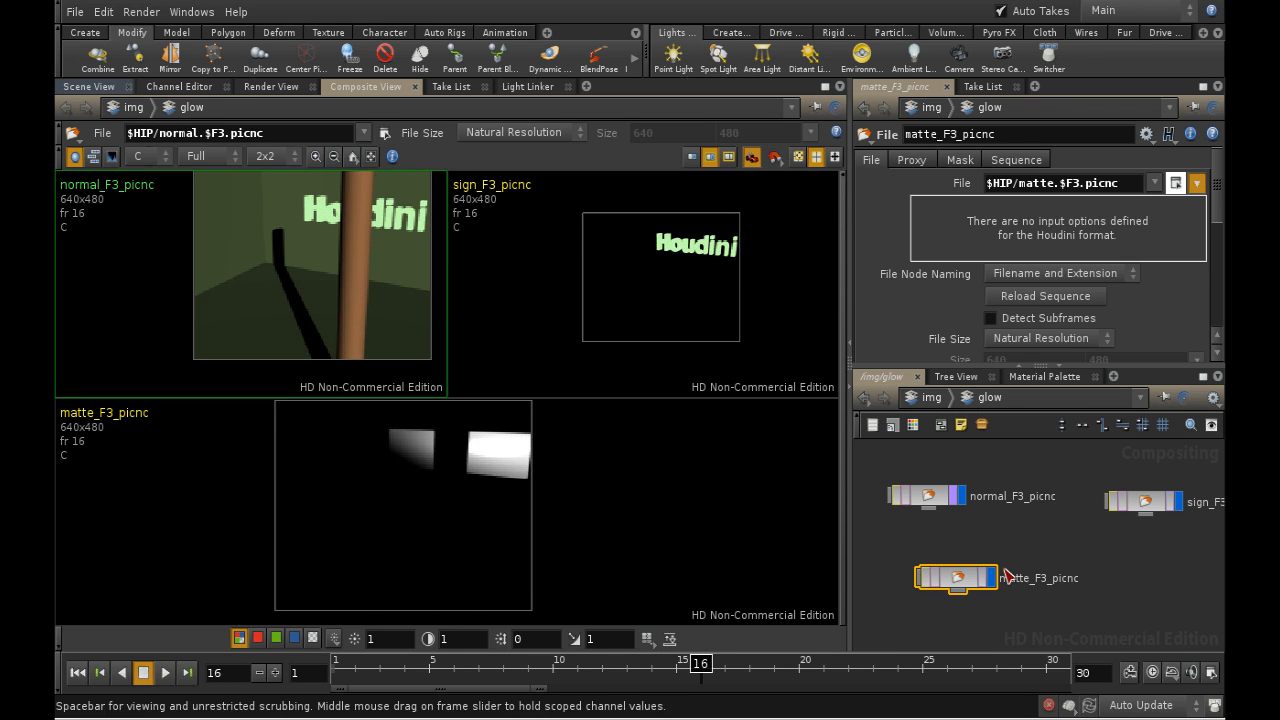
left_click(78, 673)
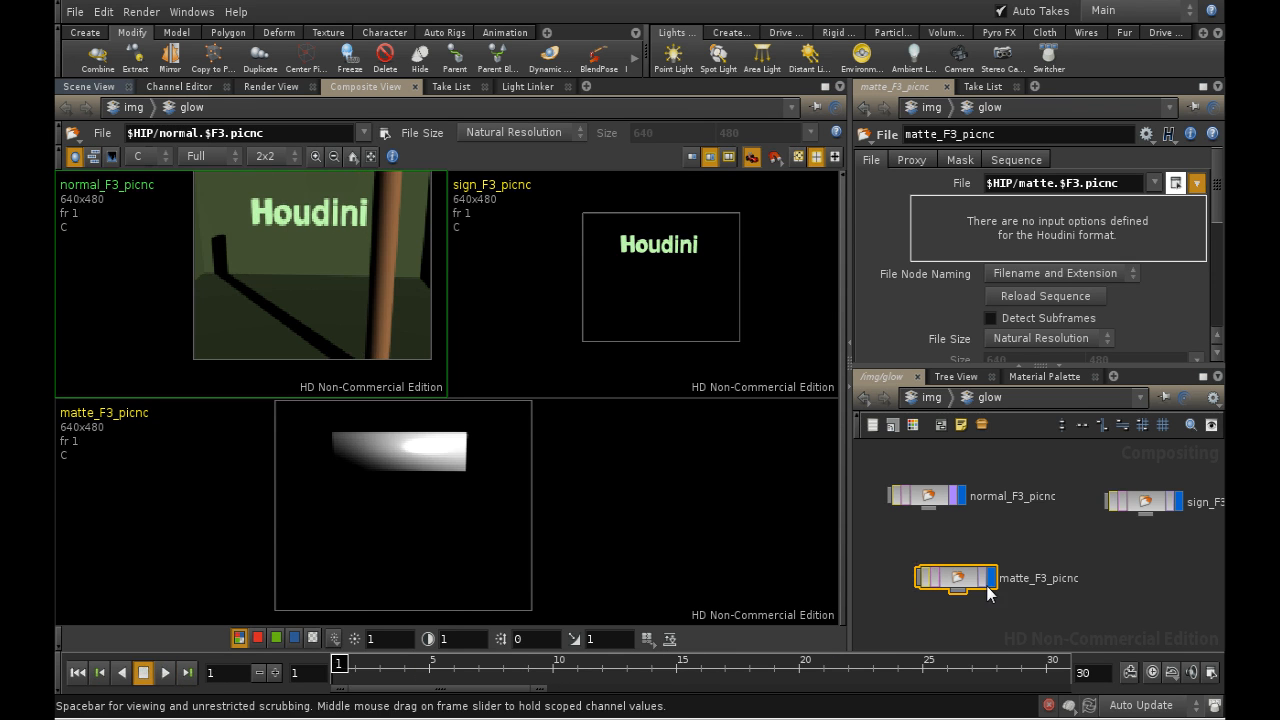
- Add a Blur node connected beneath the sign image node and set its blur size to 30 pixels
key("Tab")
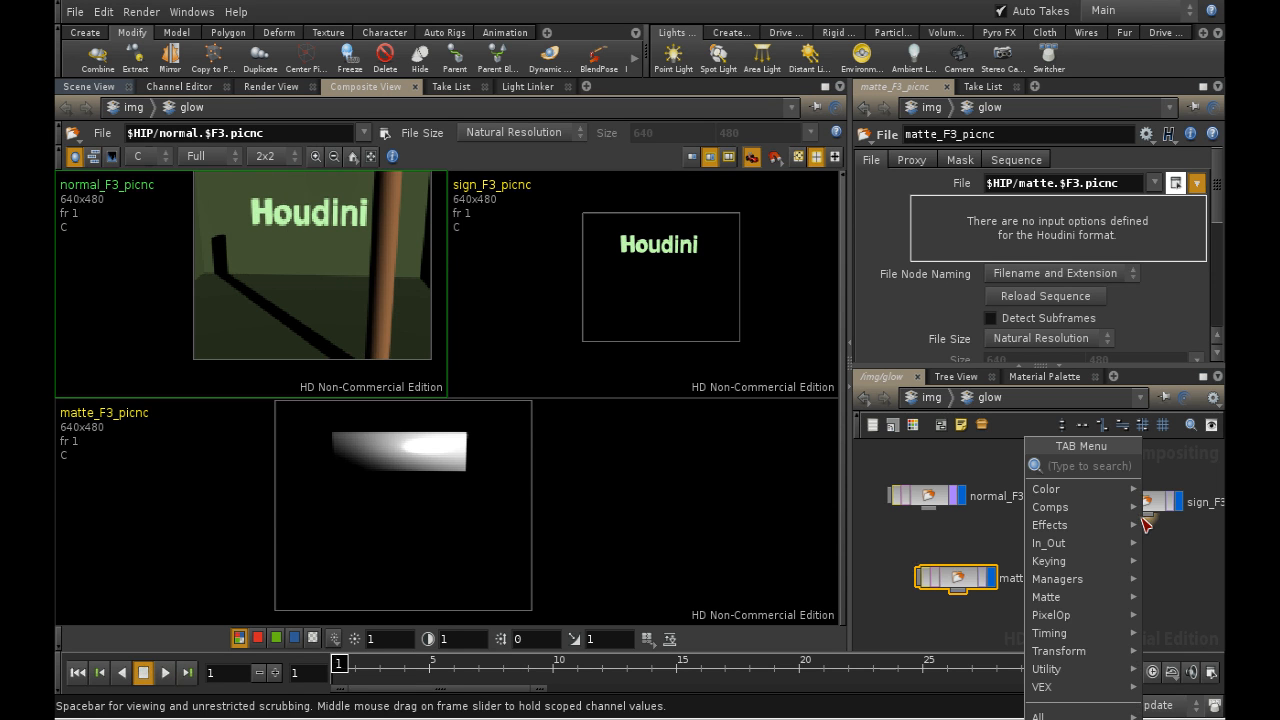
type("Blur")
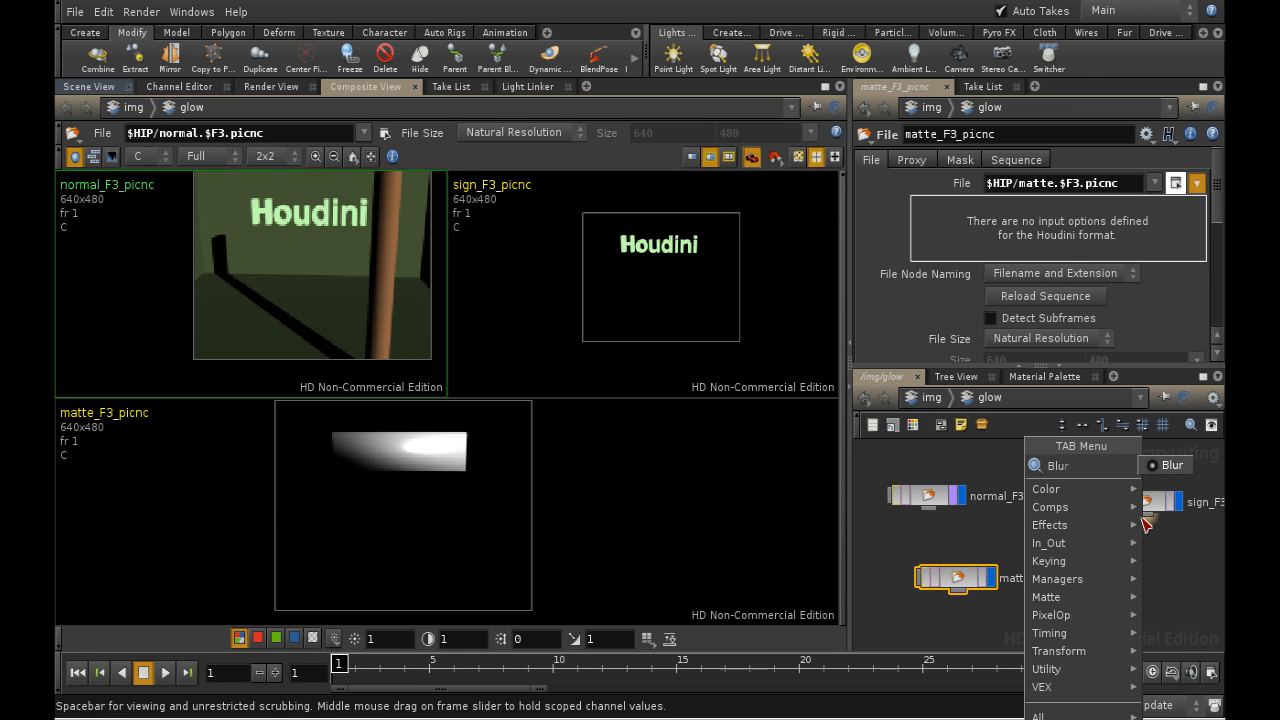
left_click(1178, 466)
left_click(1158, 566)
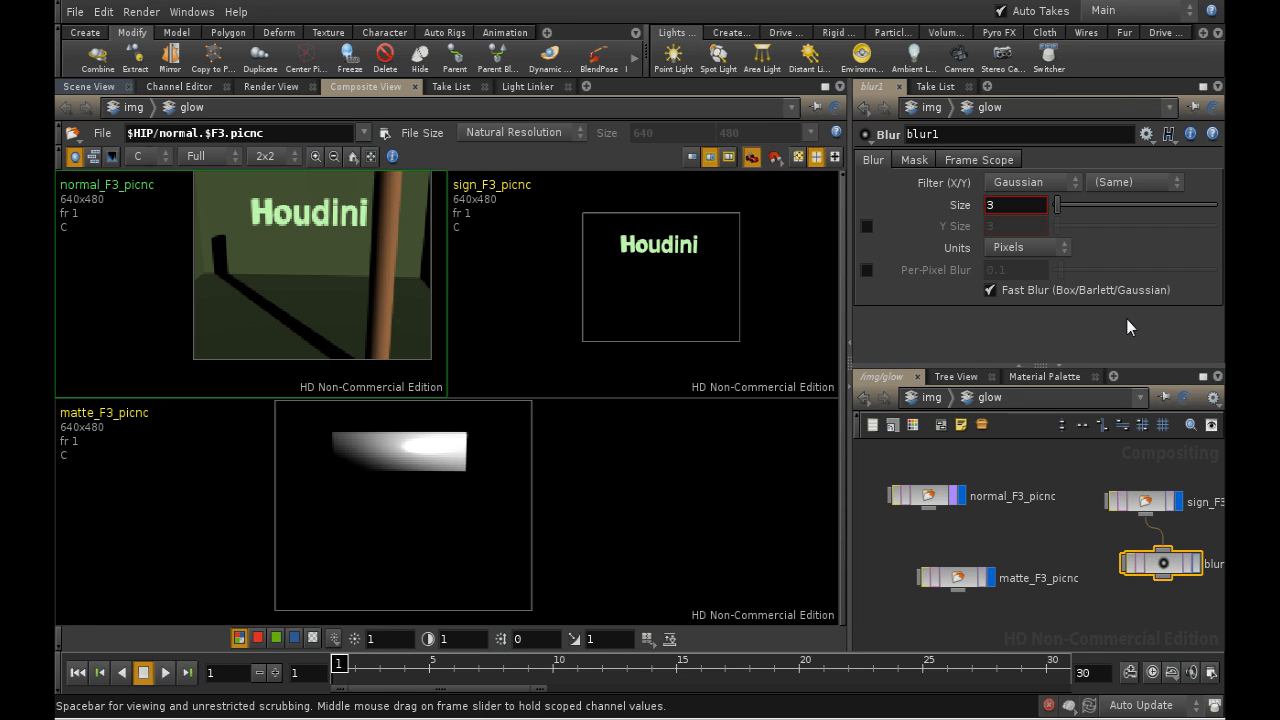
left_click(1002, 208)
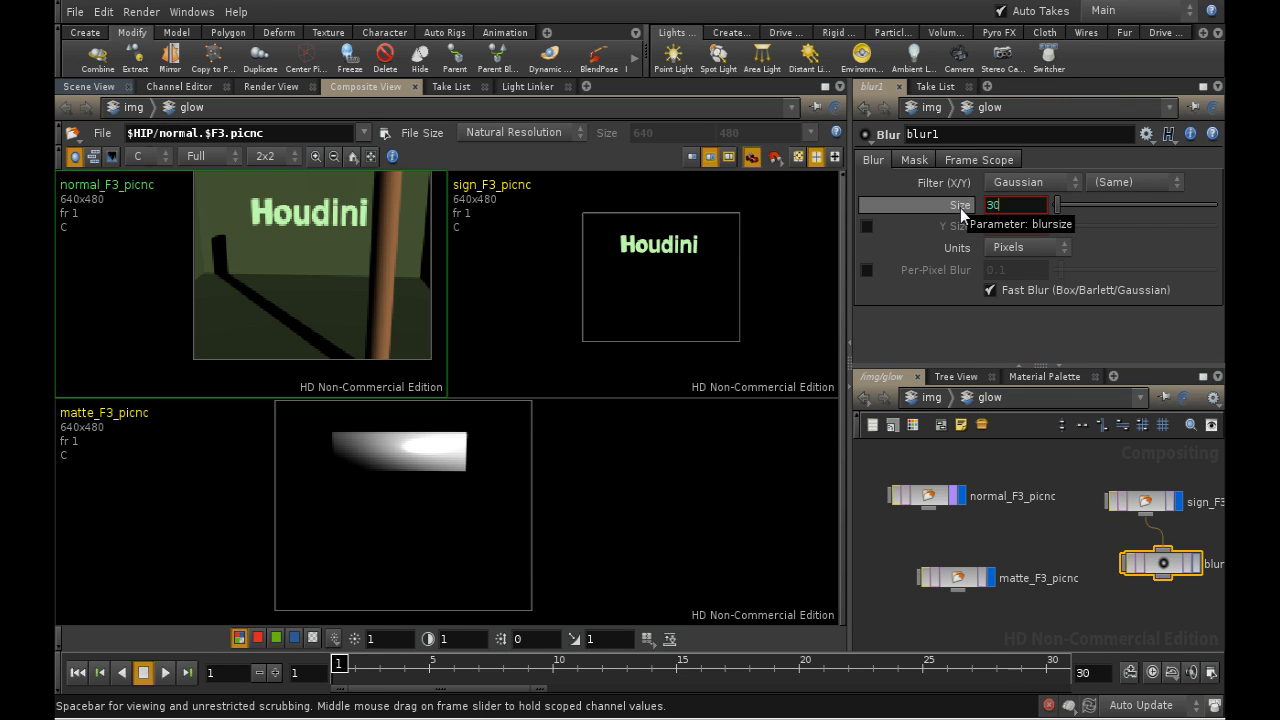
type("30")
key("Return")
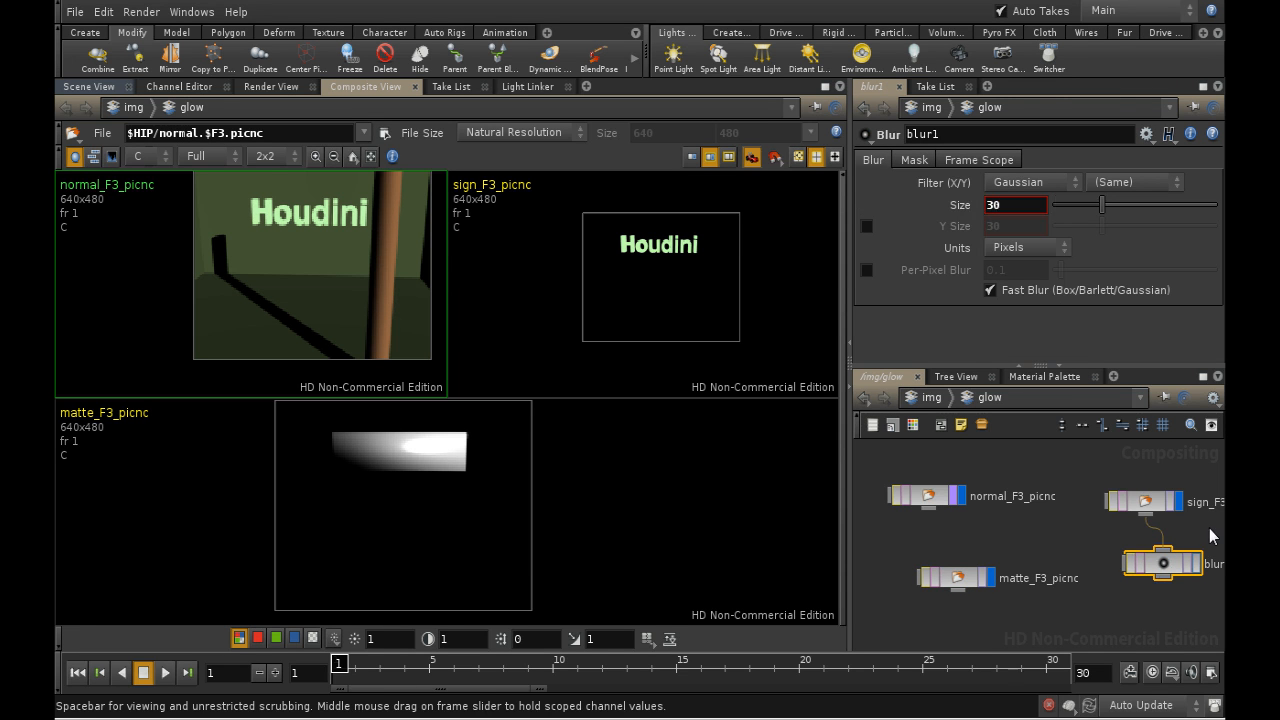
- Display the blur result in the composite view and line the Blur node up directly beneath the sign node
left_click(1197, 565)
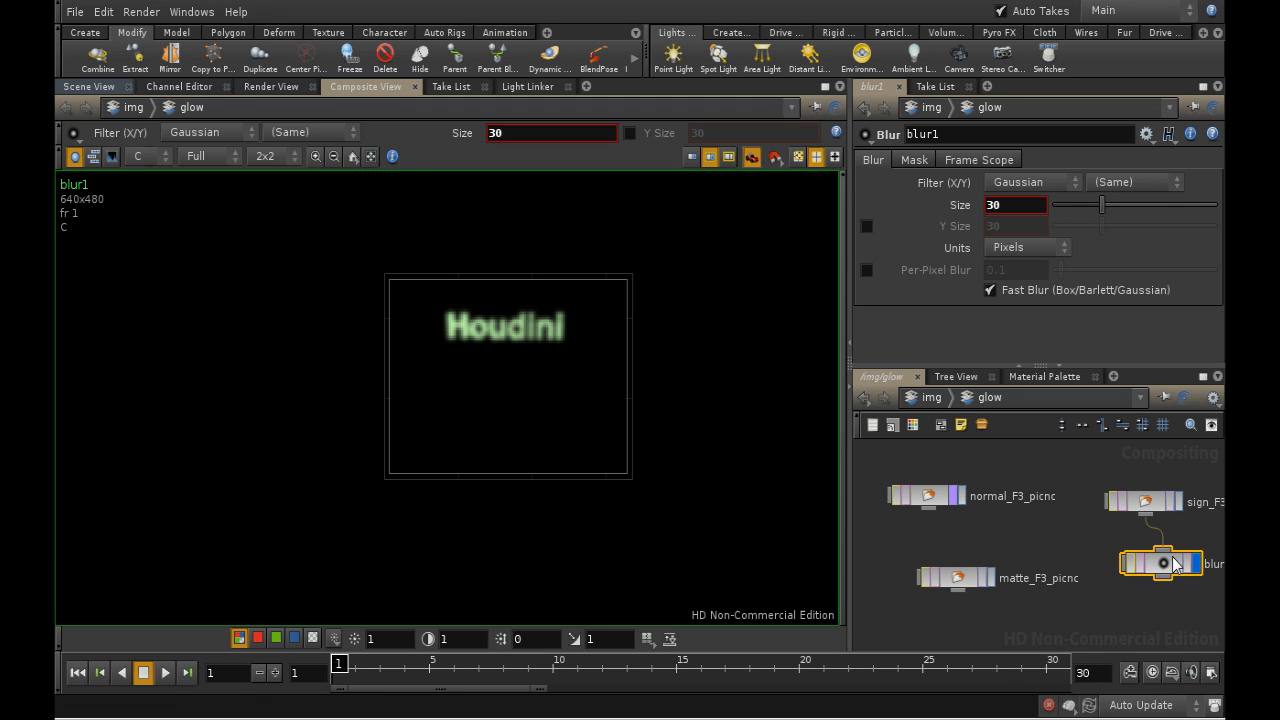
left_click_drag(1164, 565, 1144, 573)
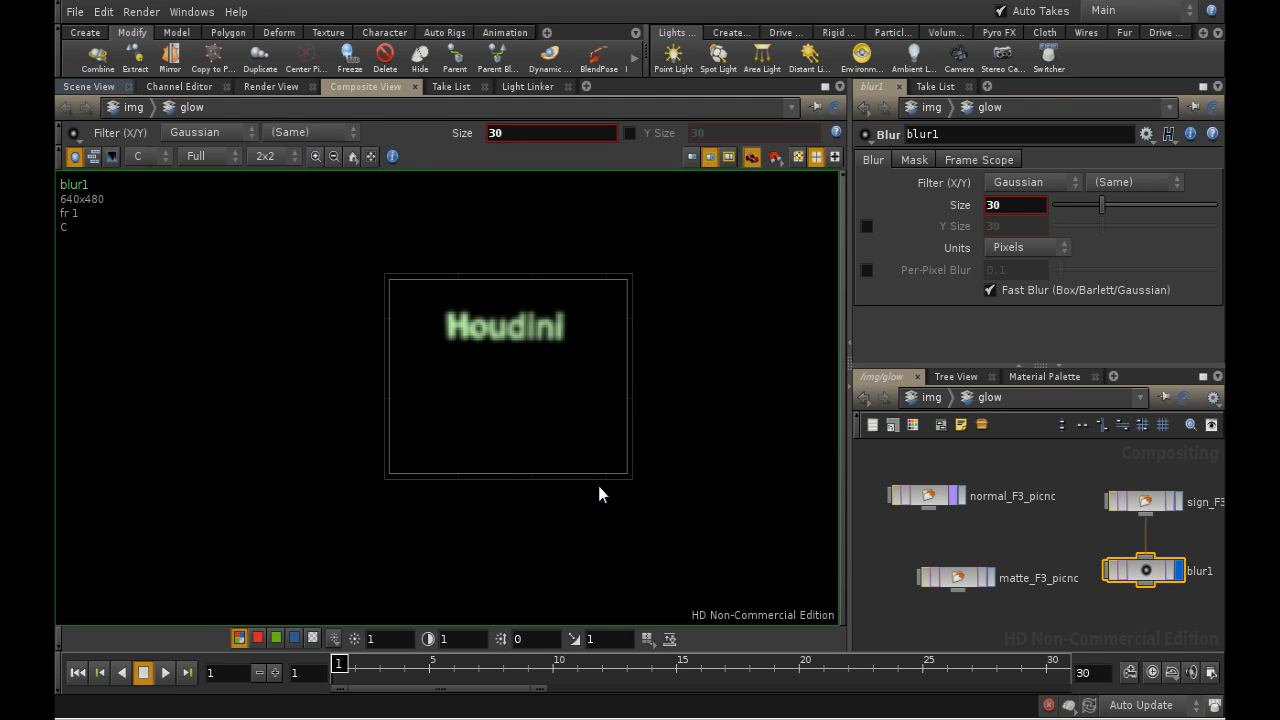
scroll(597, 483, "up", 3)
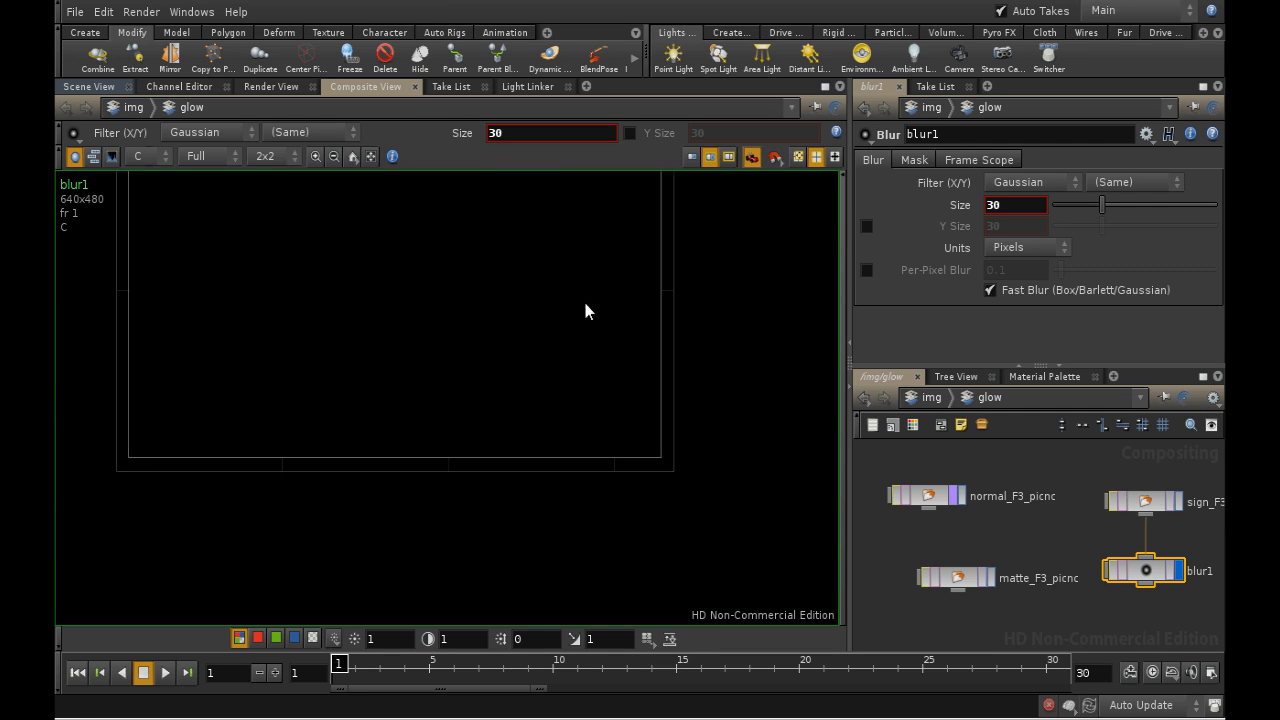
middle_click_drag(585, 311, 651, 446)
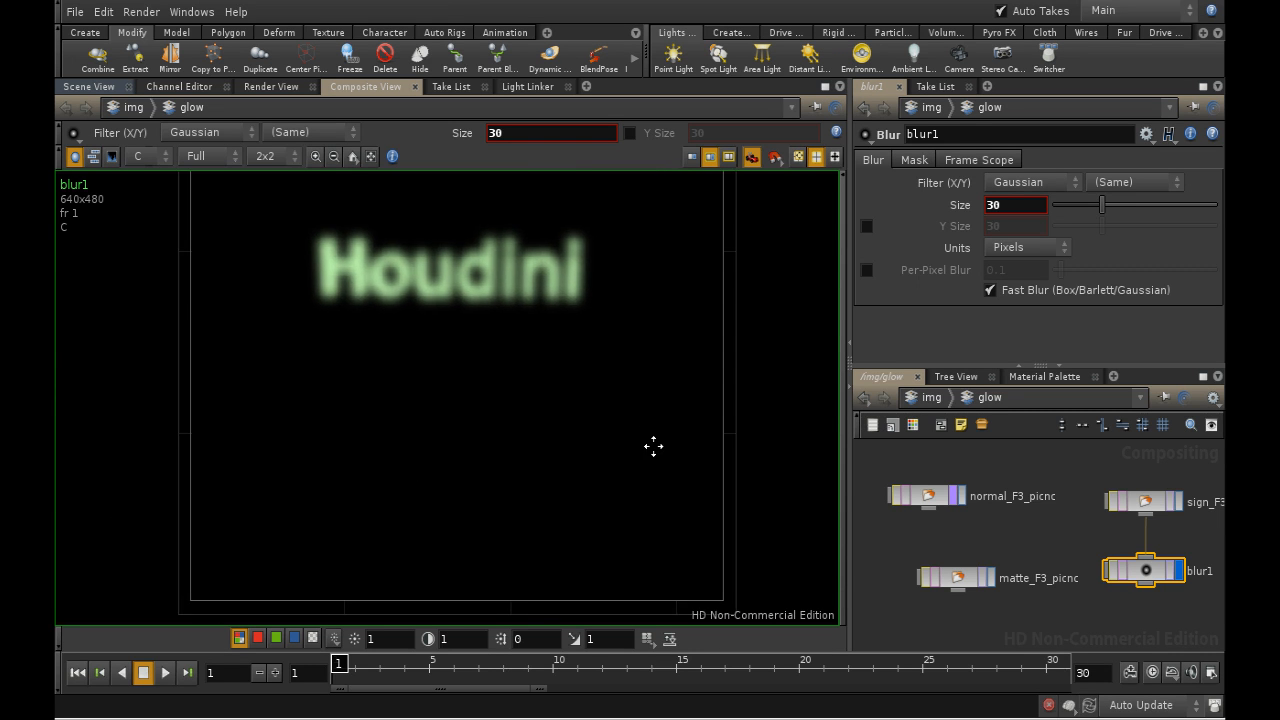
- Restrict the Blur node's plane scope to alpha only by excluding the red, green and blue channels
left_click(913, 160)
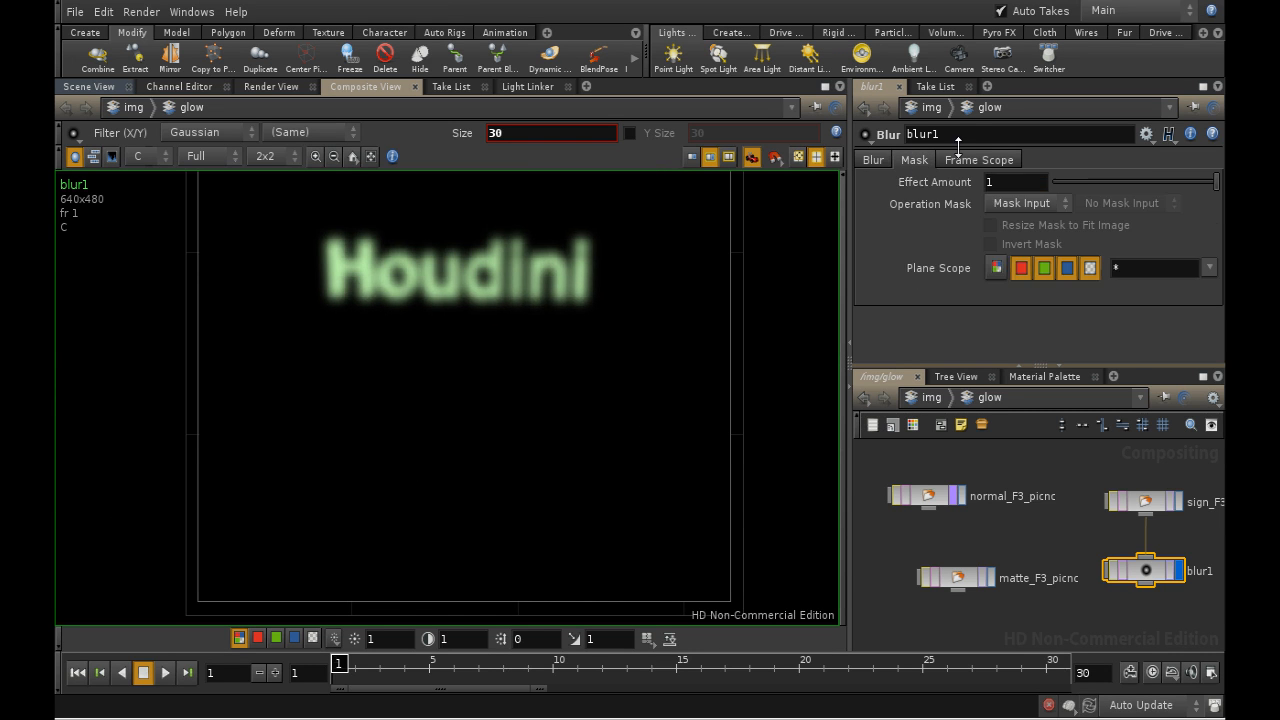
left_click(960, 160)
left_click(915, 160)
left_click(1022, 268)
left_click(1043, 267)
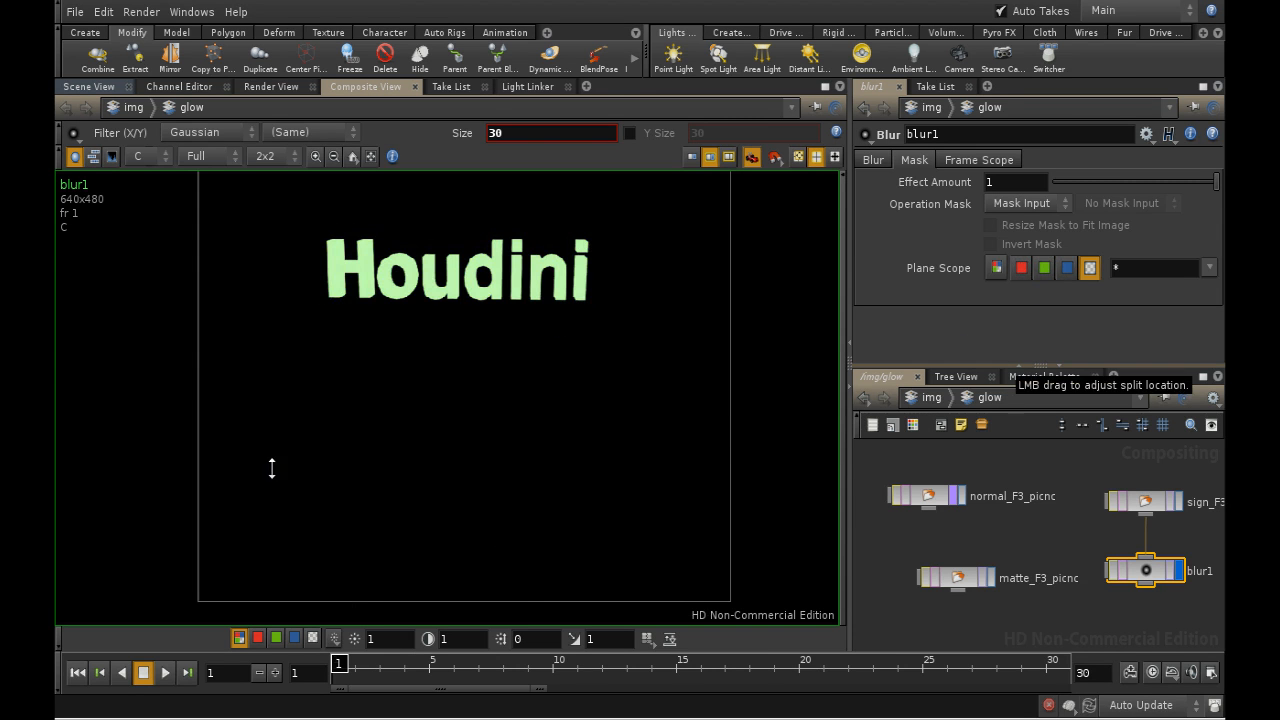
- Inspect the blurred sign's individual channels, ending on alpha, and review the Blur node's frame scope settings
left_click(257, 638)
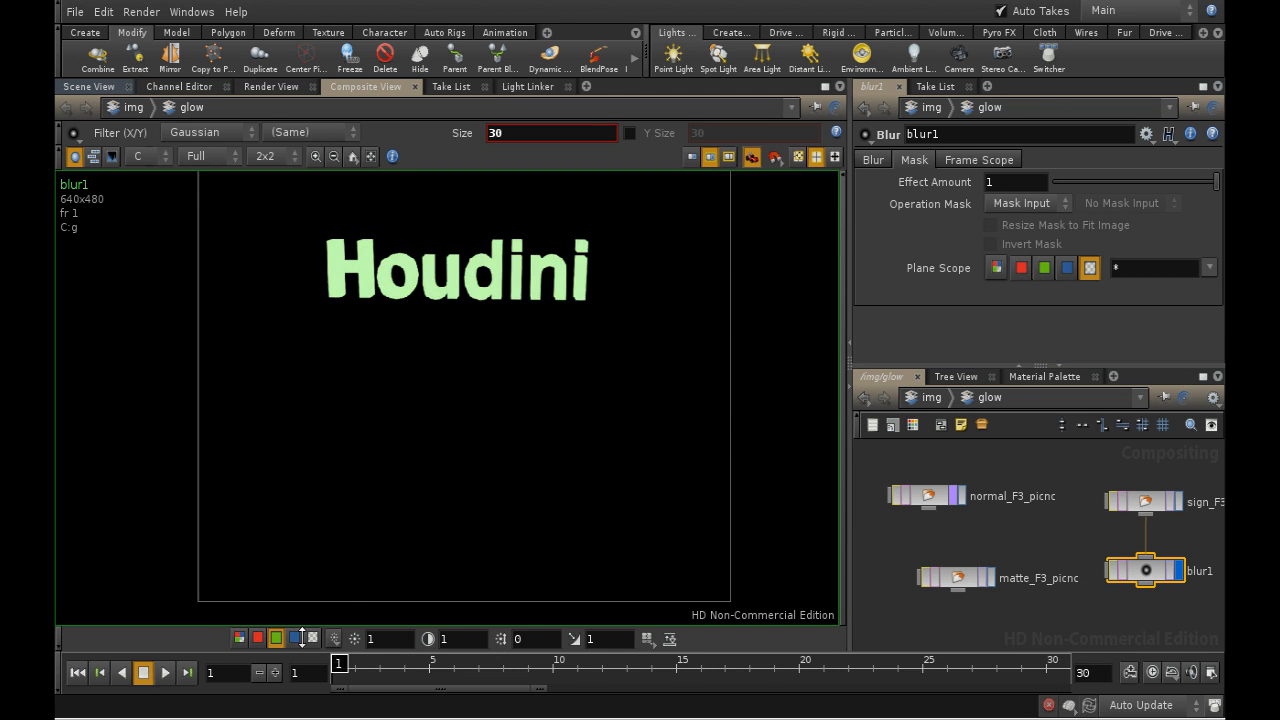
left_click(312, 638)
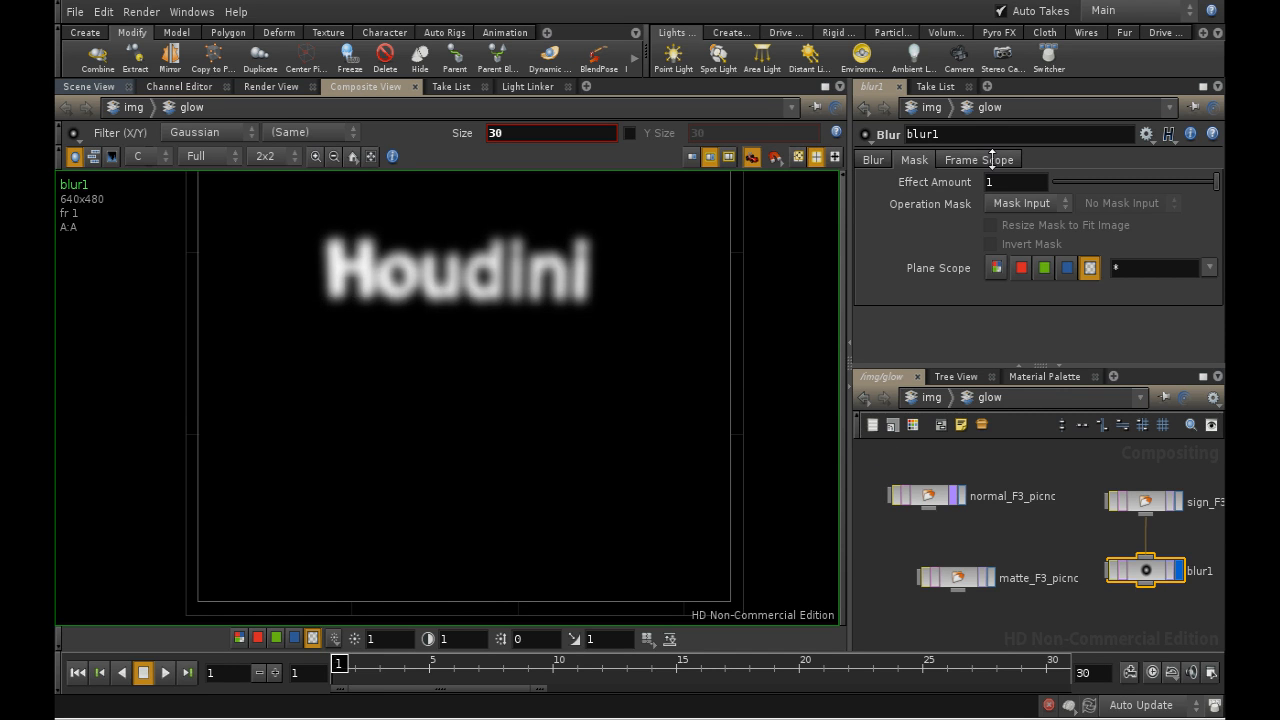
left_click(992, 160)
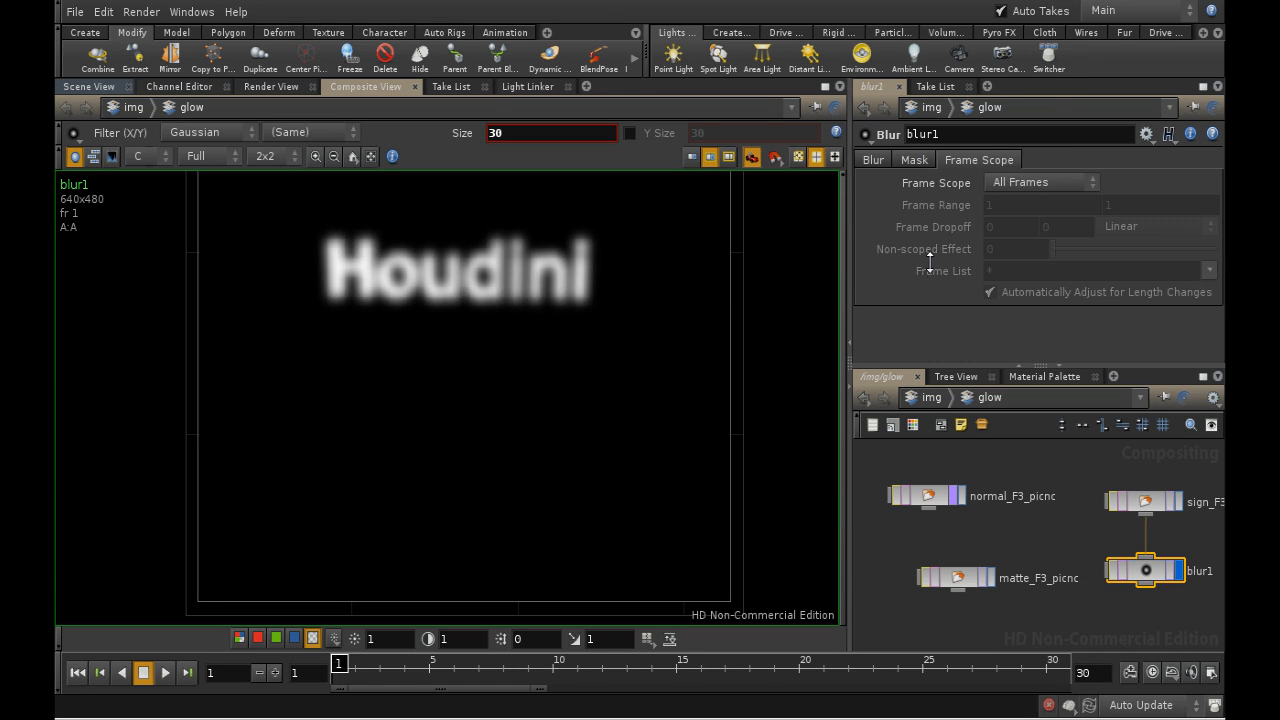
left_click(913, 160)
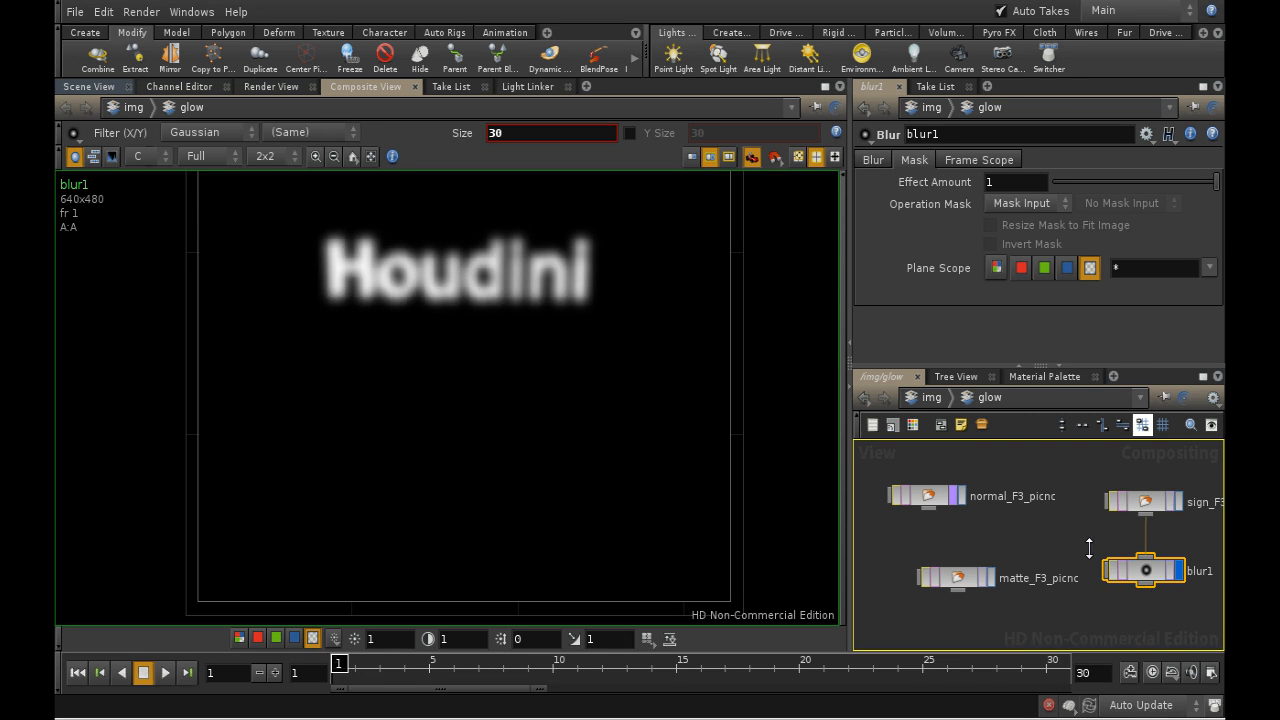
- Add a Color Correct node connected to the Blur node and align it directly beneath
middle_click_drag(1089, 548, 1041, 513)
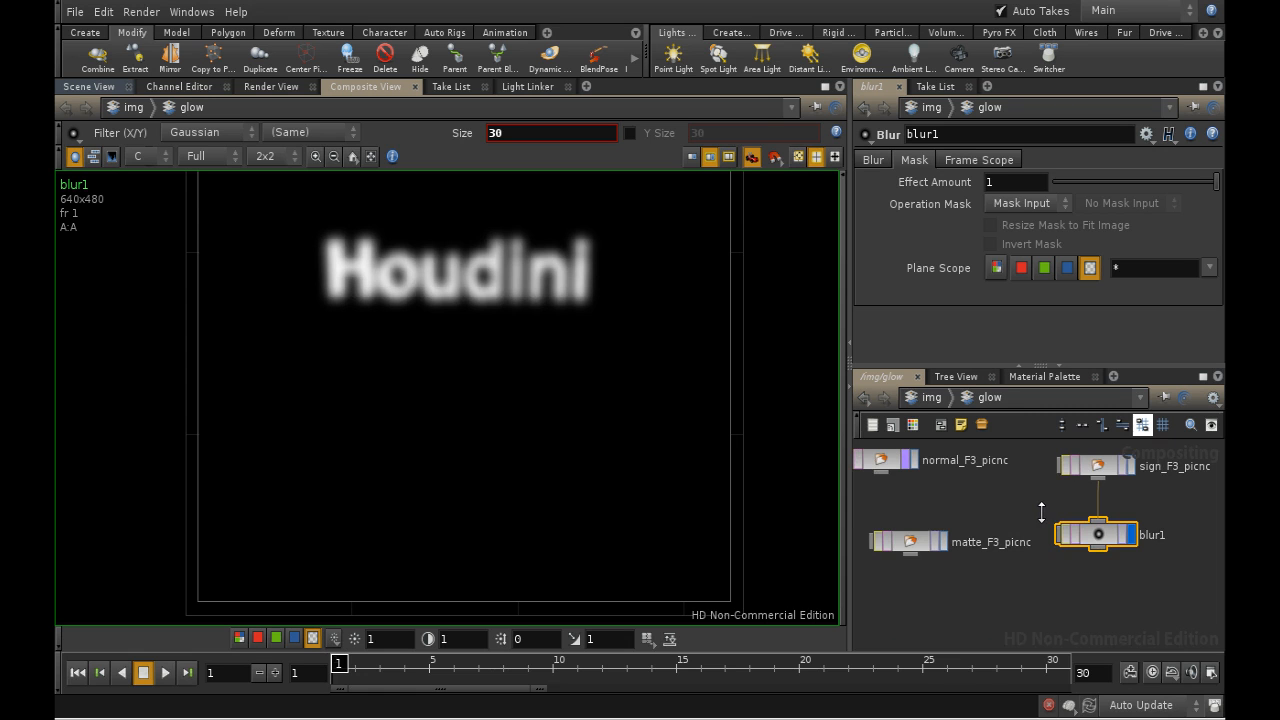
middle_click_drag(1112, 563, 1004, 563)
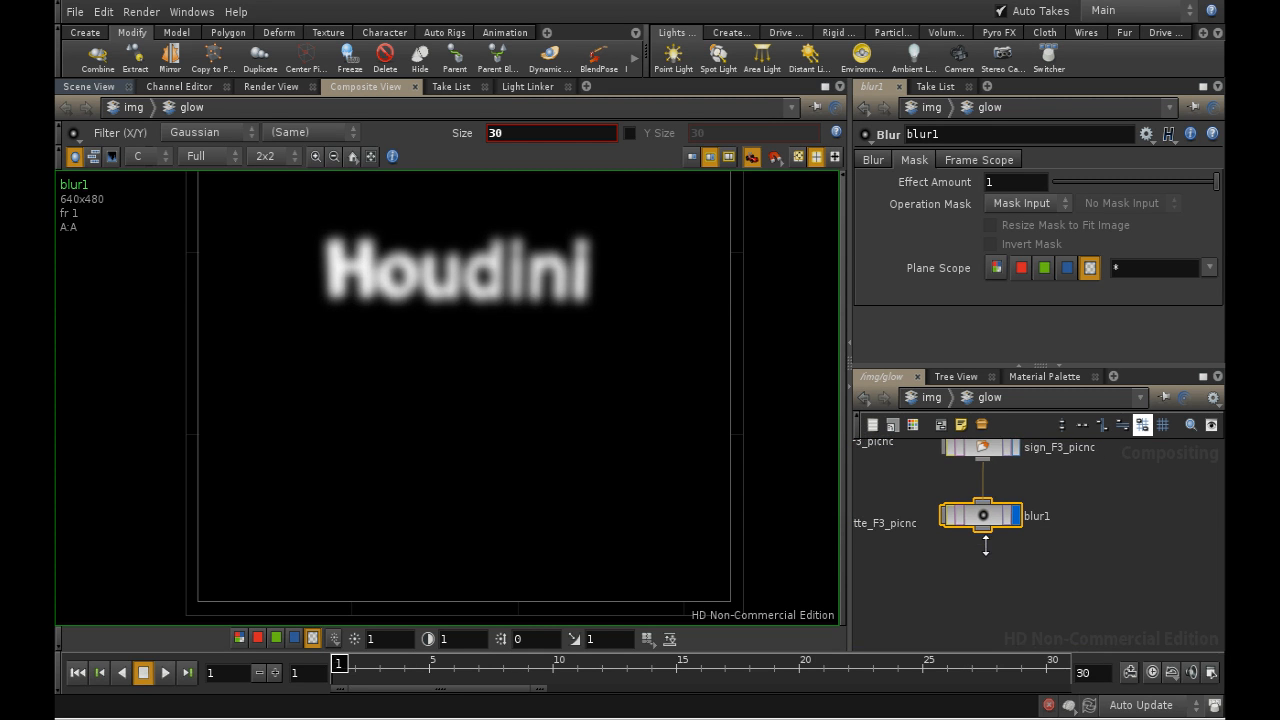
key("Tab")
type("Color")
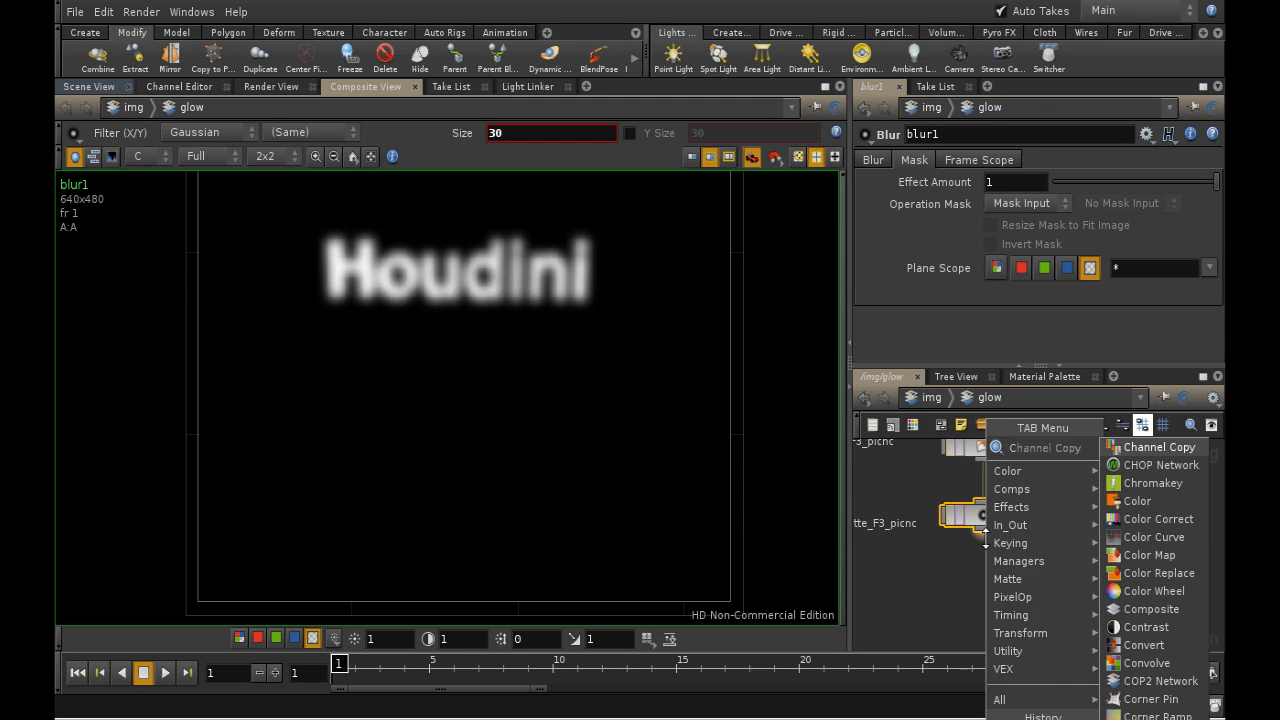
left_click(1144, 466)
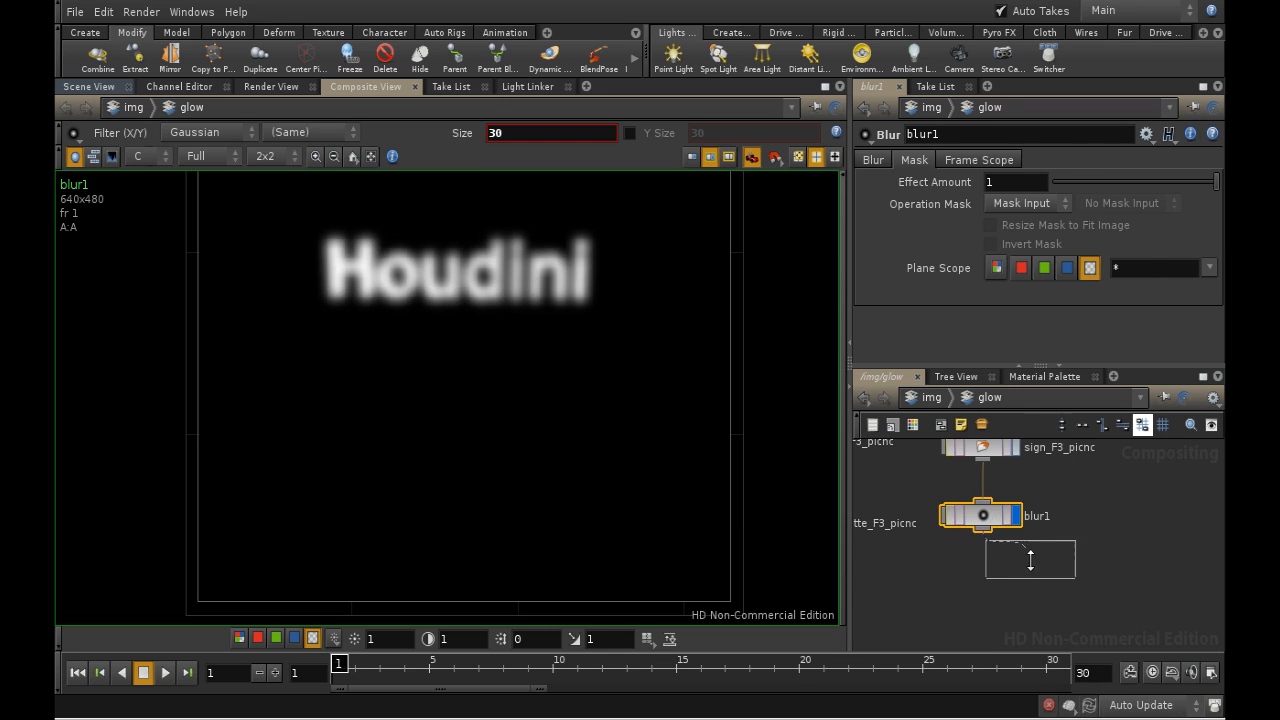
left_click(1028, 575)
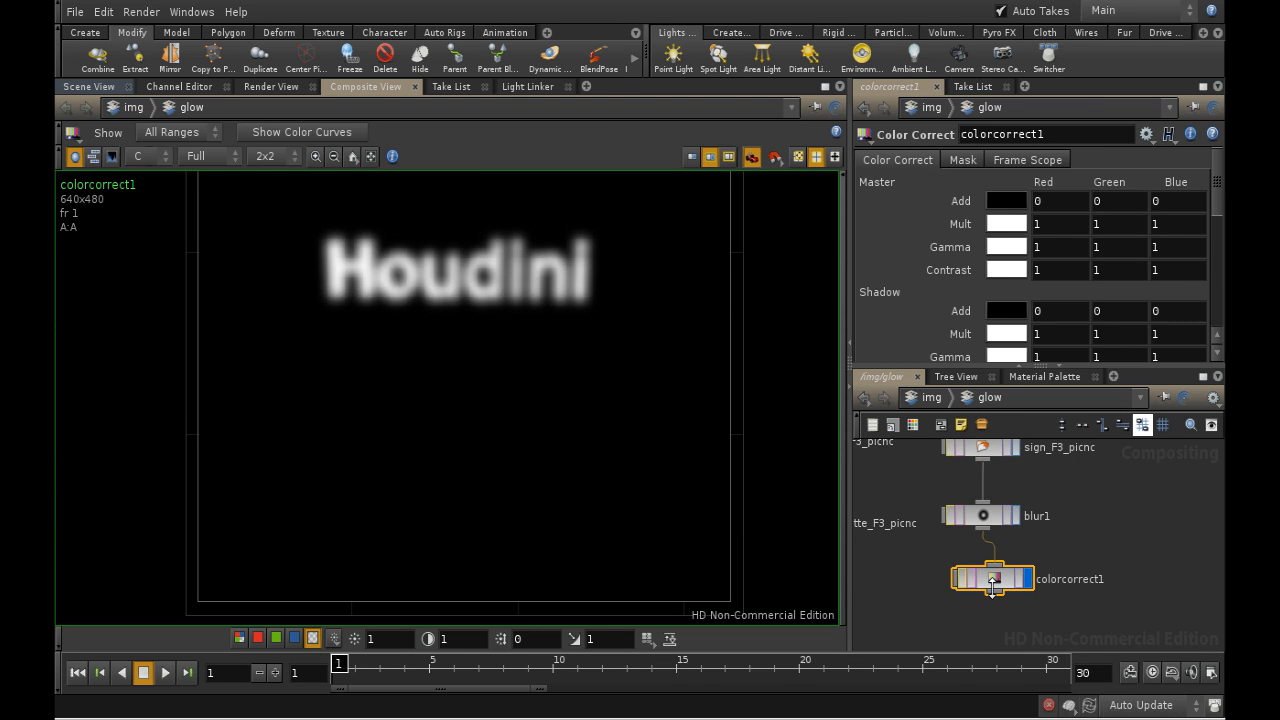
left_click_drag(995, 574, 983, 574)
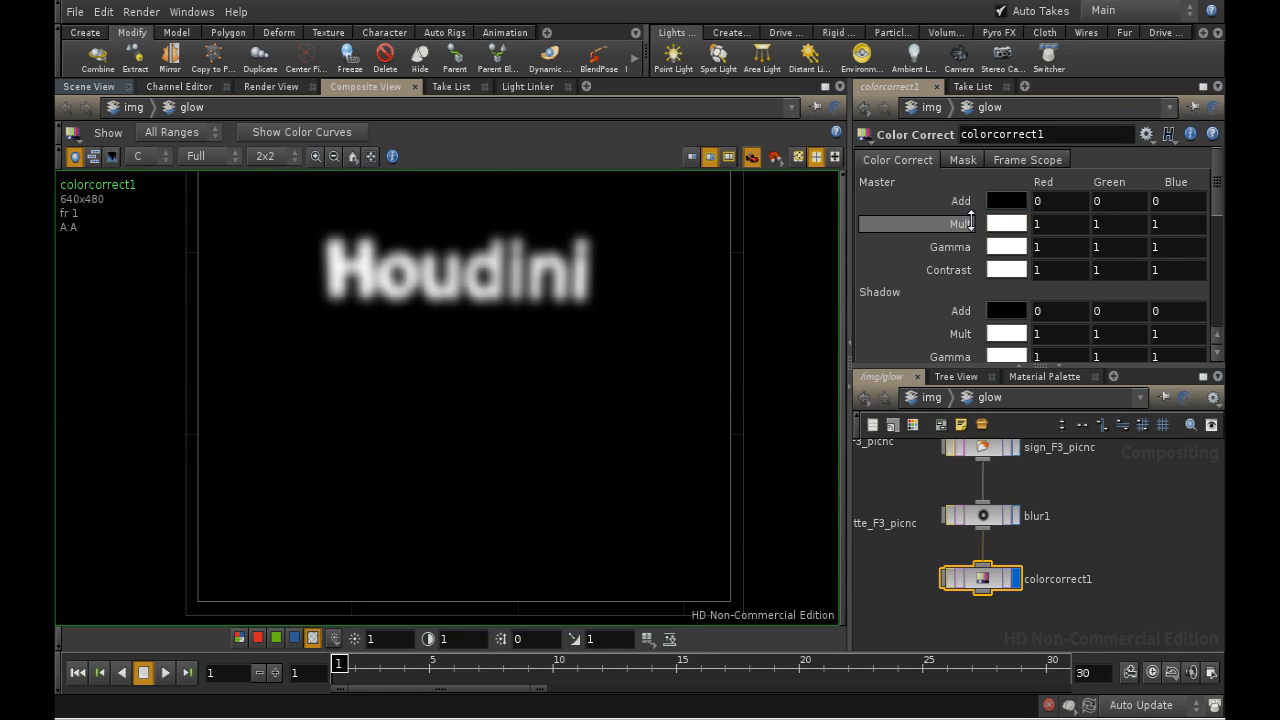
- Set the Color Correct node's master Mult to 0.5 for red, green and blue, and keep the node displayed
middle_click_drag(966, 222, 910, 224)
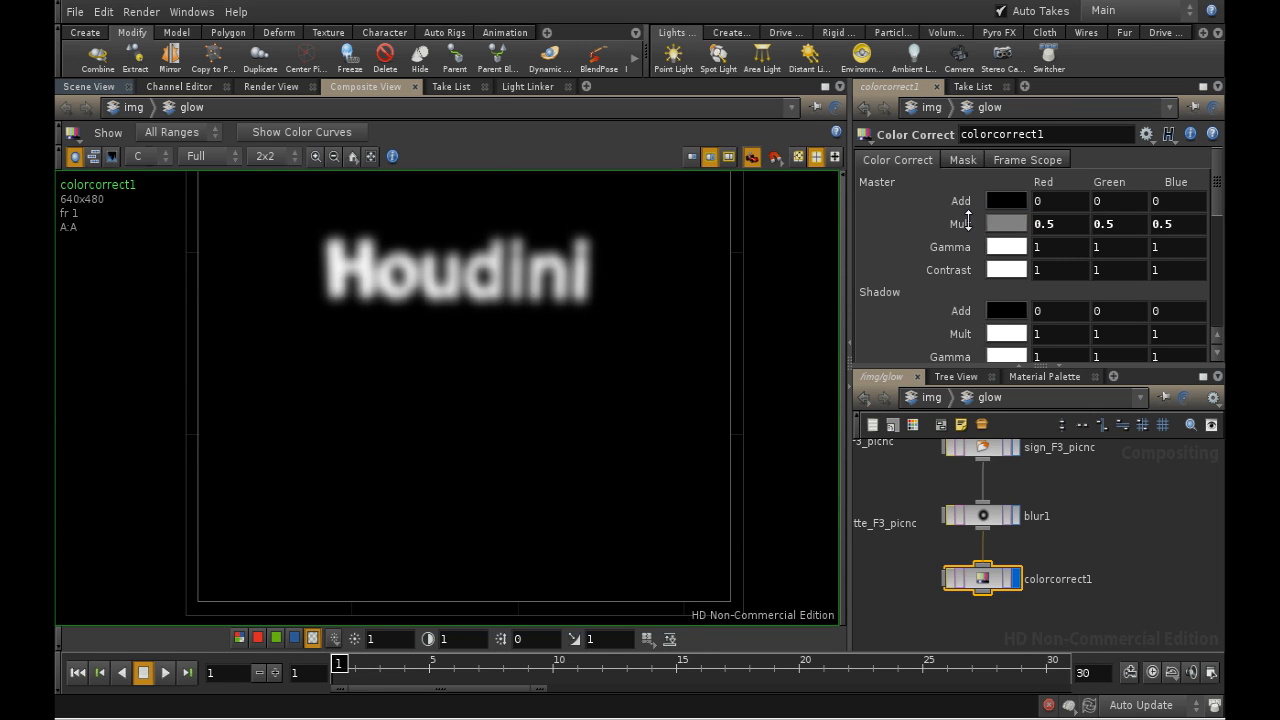
left_click(1017, 581)
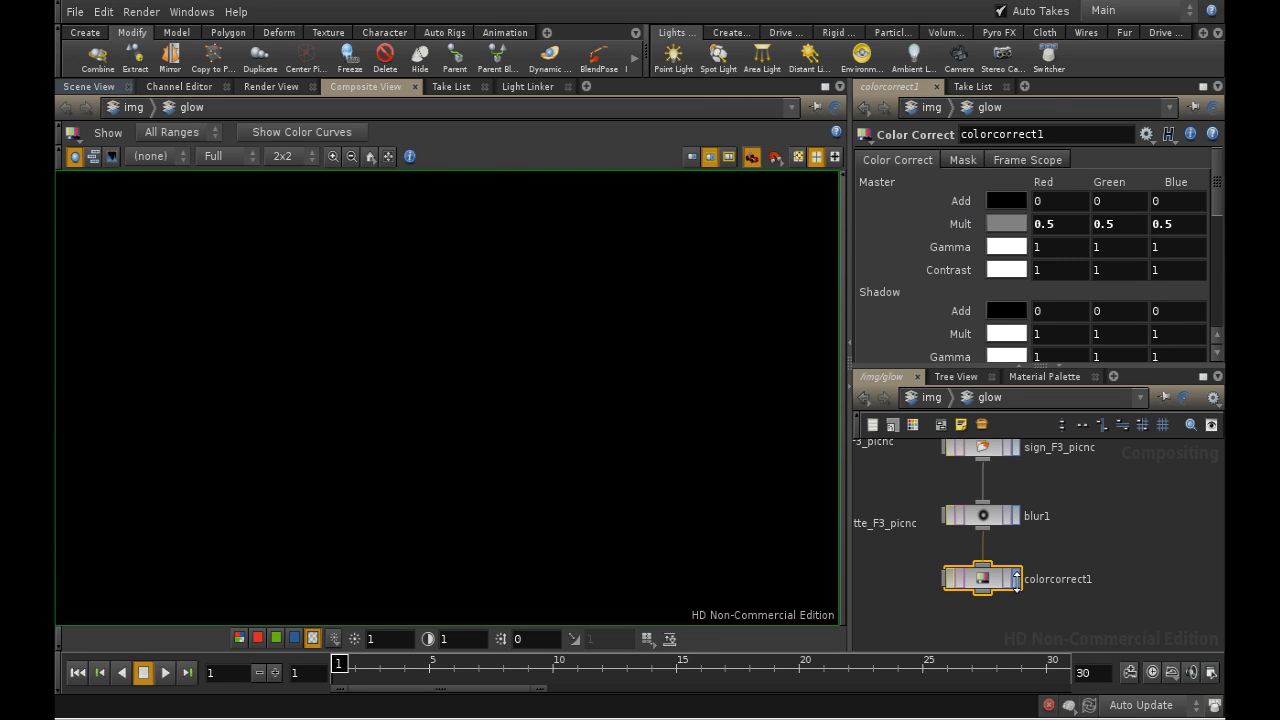
left_click(1017, 581)
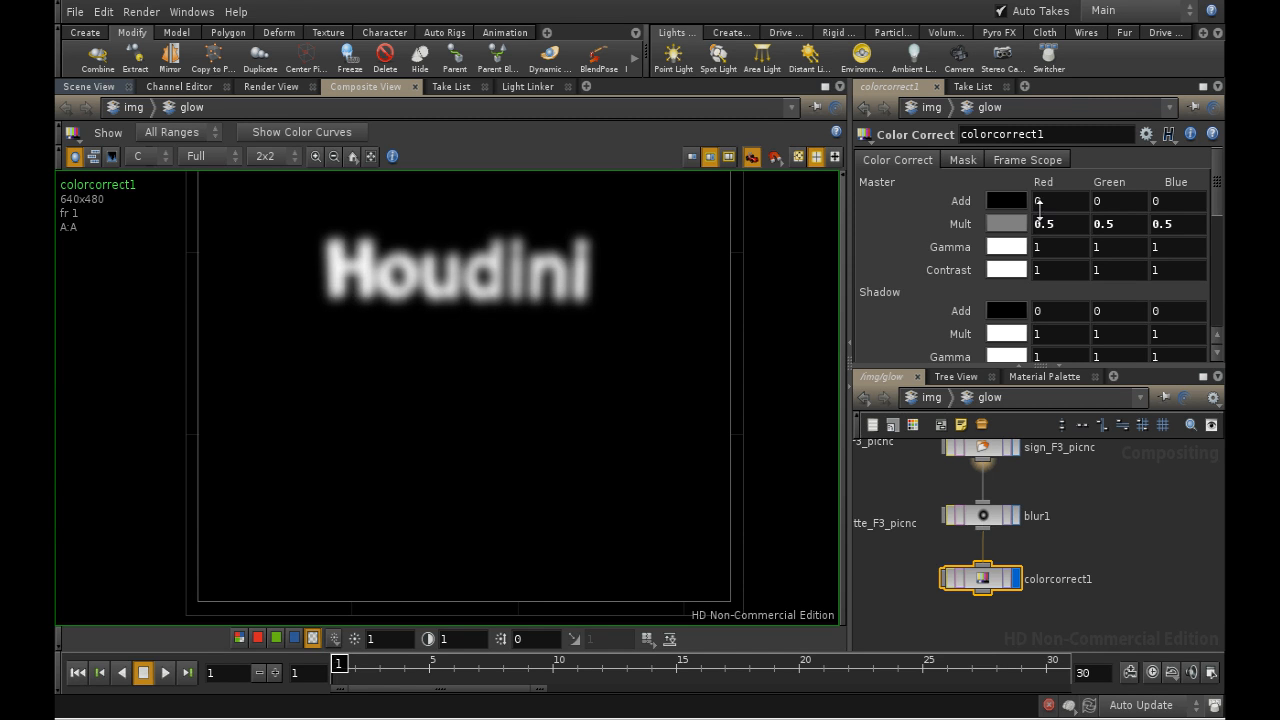
- Limit the Color Correct node's plane scope to alpha, excluding the red, green and blue channels
left_click(962, 159)
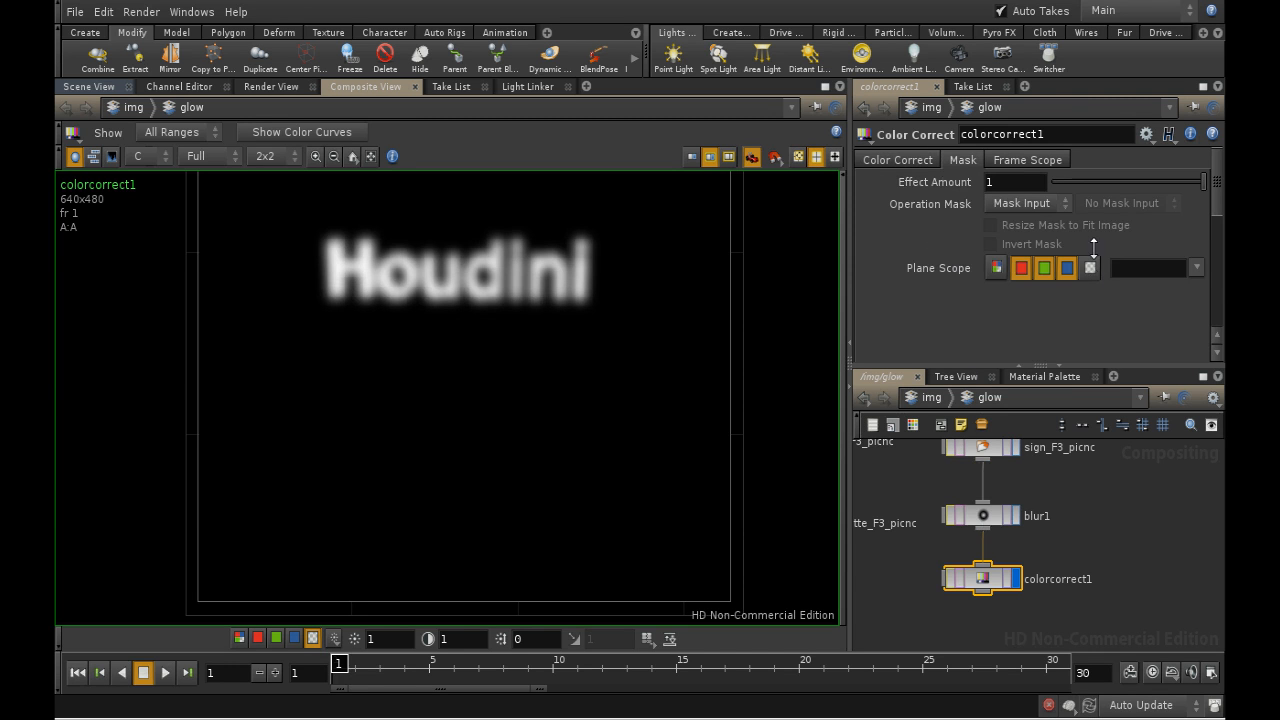
left_click(1021, 268)
left_click(1044, 268)
left_click(1067, 268)
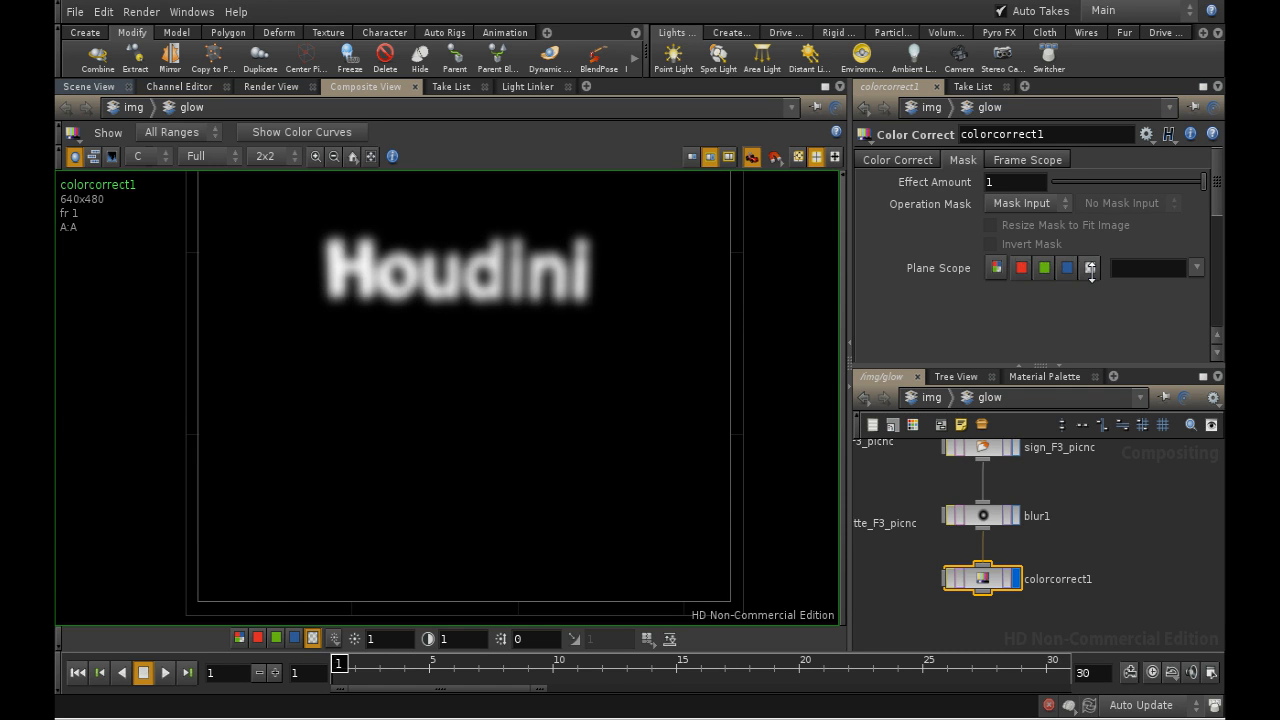
left_click(1090, 268)
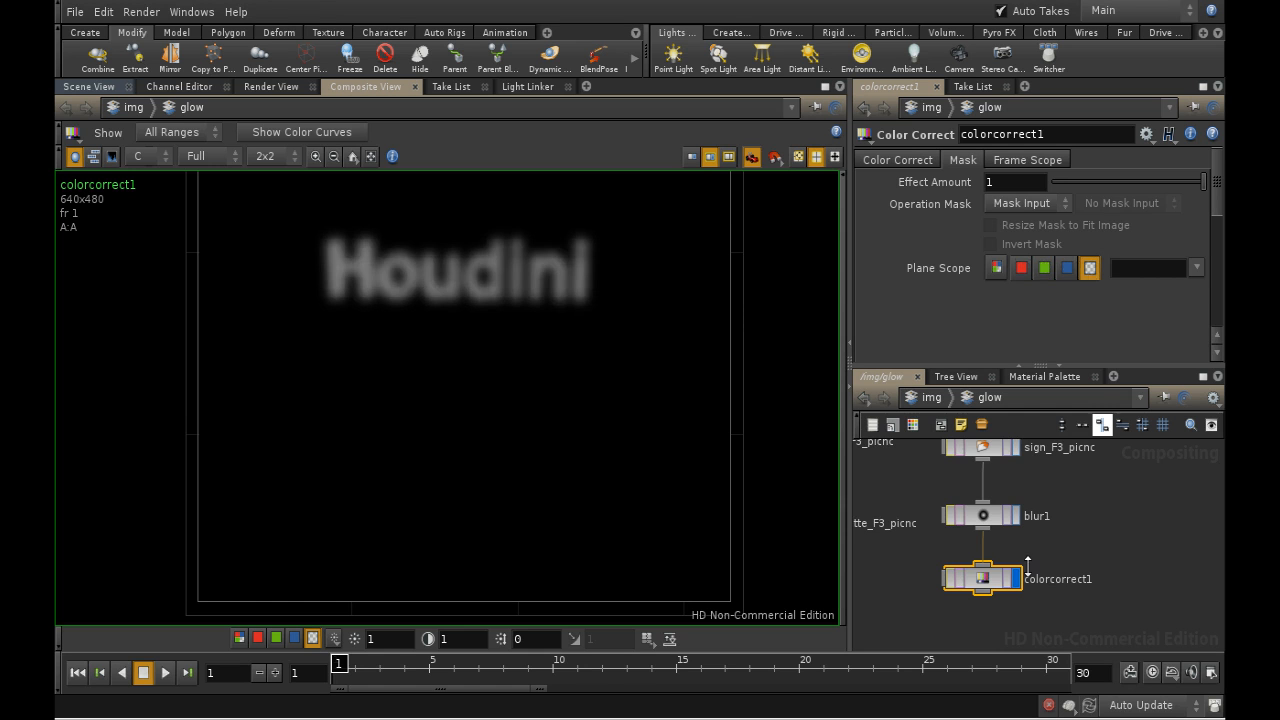
- Move the matte image node to the right of the Color Correct node
middle_click_drag(1095, 574, 1087, 519)
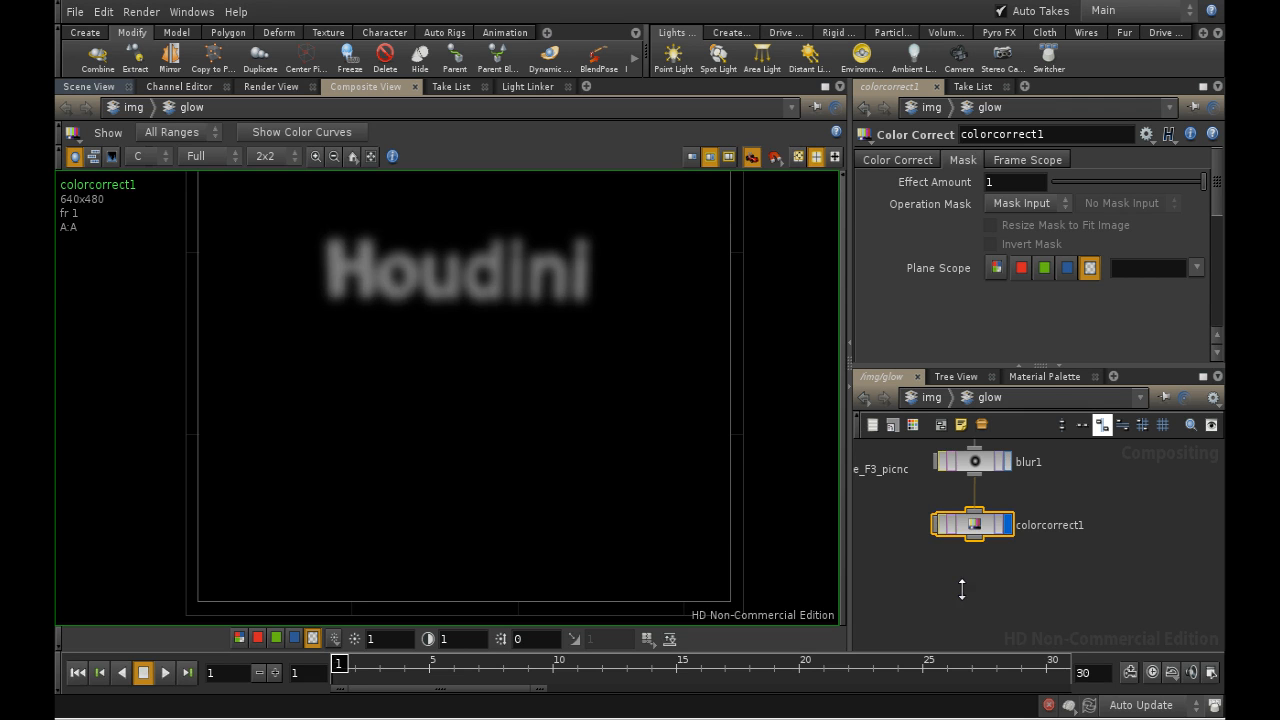
middle_click_drag(955, 575, 998, 610)
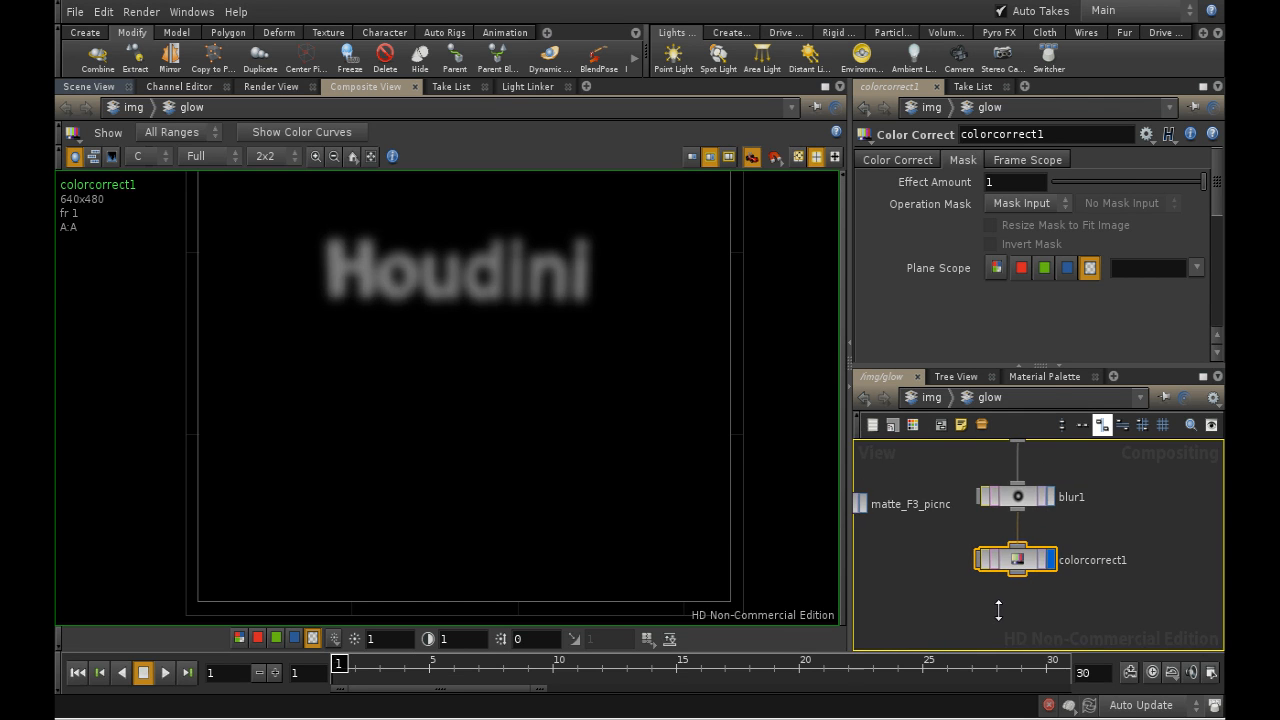
middle_click_drag(872, 564, 926, 580)
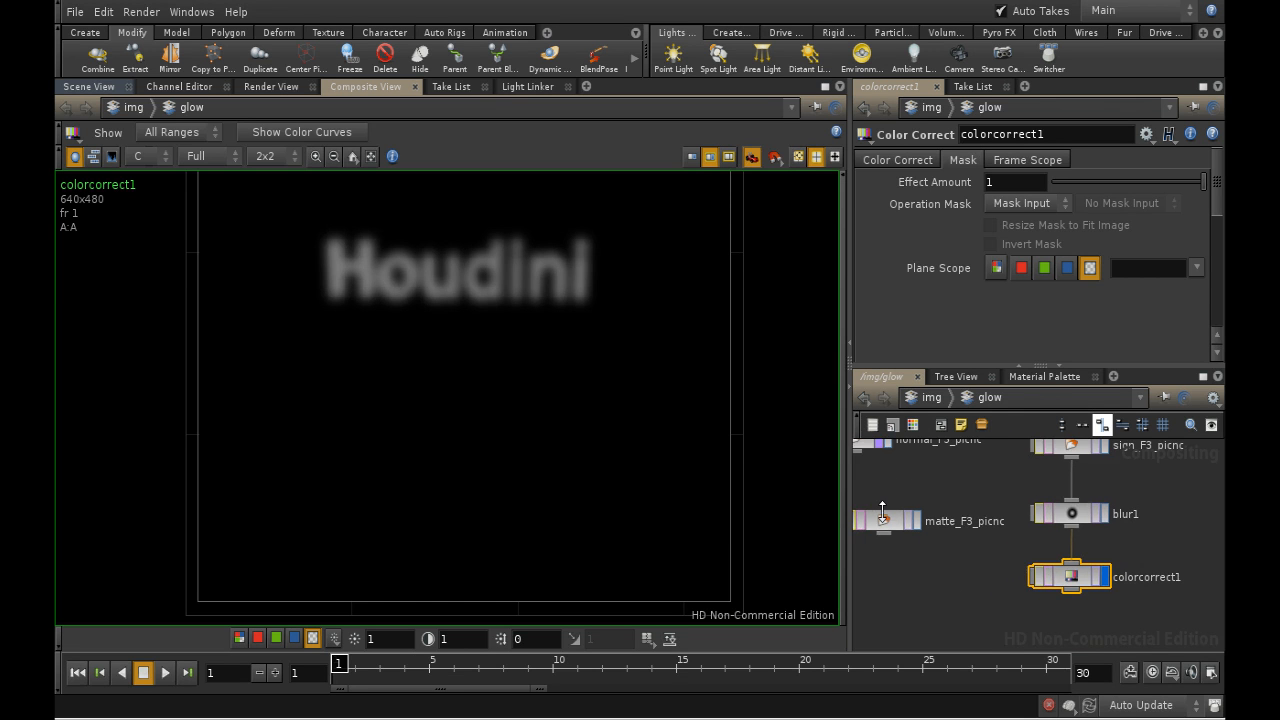
left_click_drag(884, 518, 1183, 519)
middle_click_drag(1182, 553, 1034, 509)
left_click_drag(1039, 476, 1092, 536)
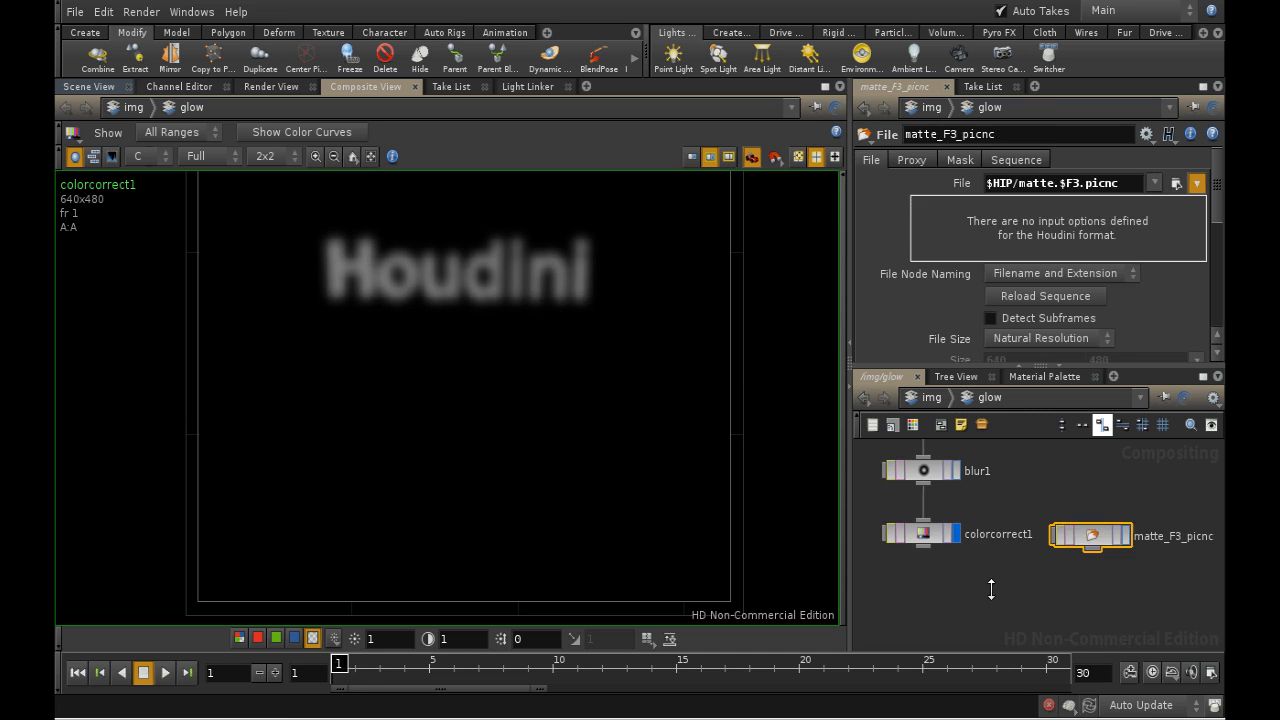
- Add a Multiply node below and between the Color Correct and matte nodes
middle_click_drag(992, 589, 985, 550)
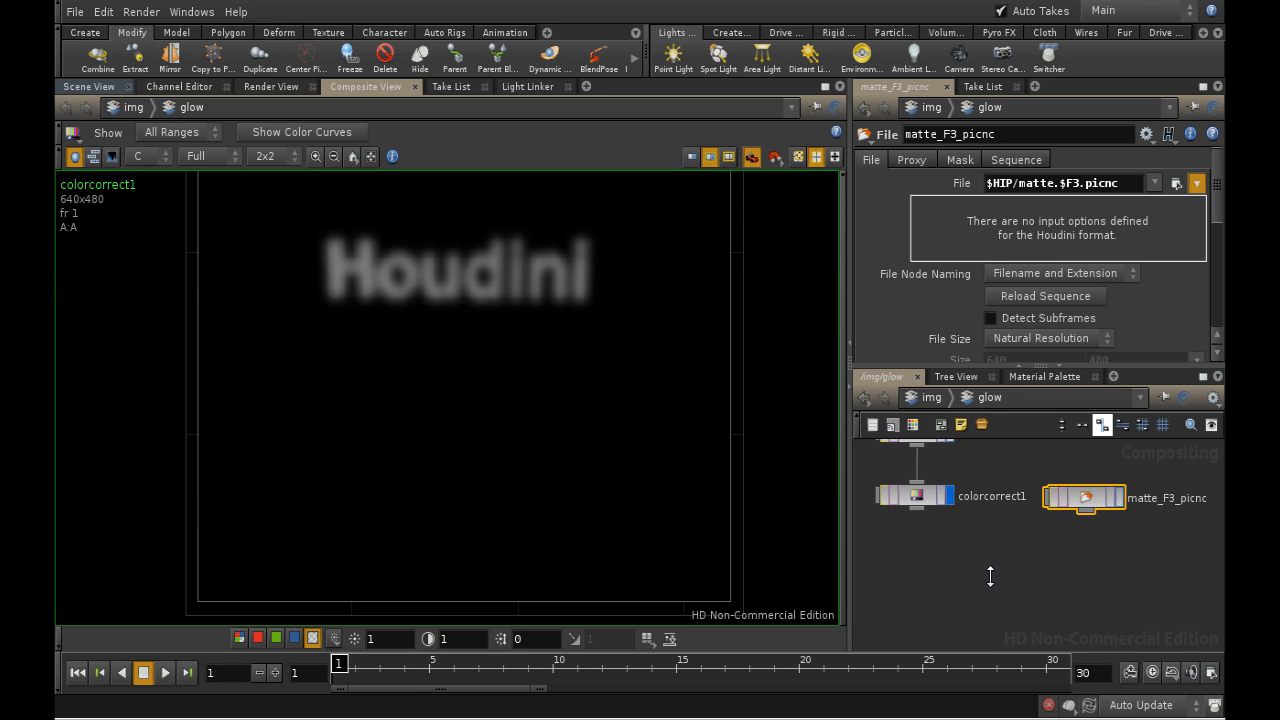
key("Tab")
type("mu")
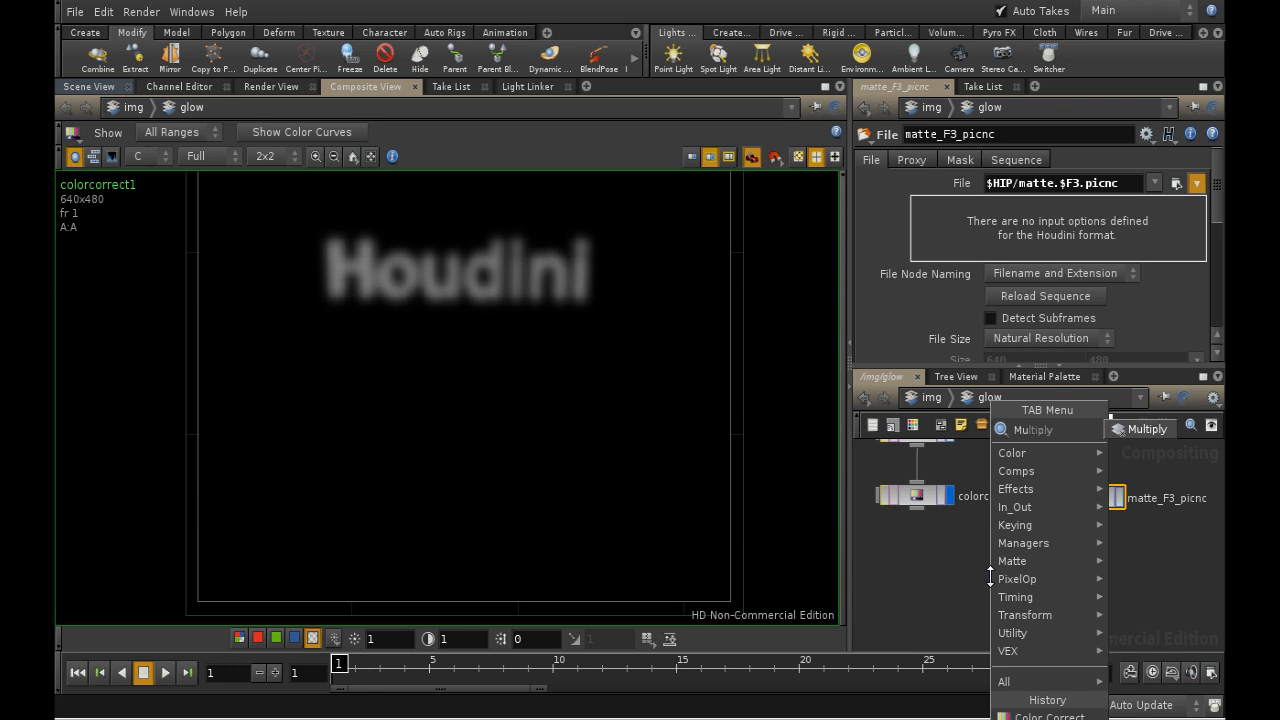
left_click(1140, 429)
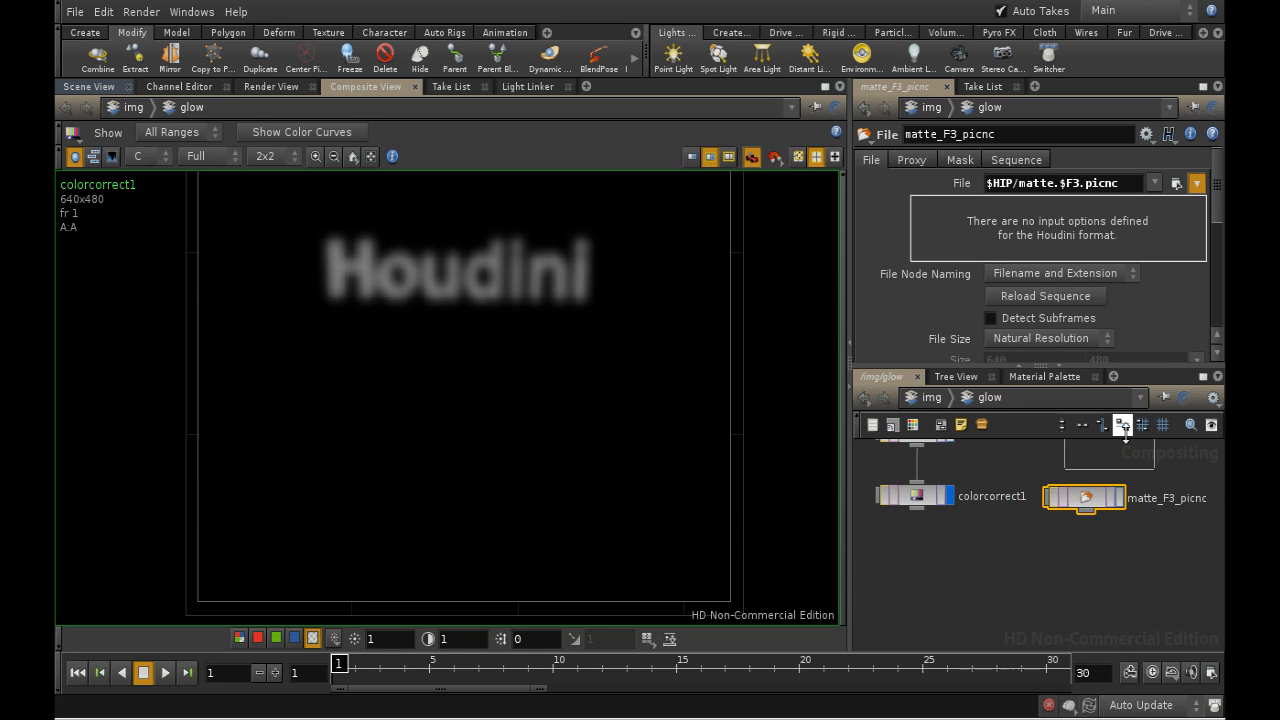
left_click(1027, 578)
- Connect the Color Correct node to the Multiply node's first input and the matte to its second, and display the result
left_click_drag(917, 511, 1010, 567)
left_click_drag(1086, 510, 1064, 556)
left_click(1067, 578)
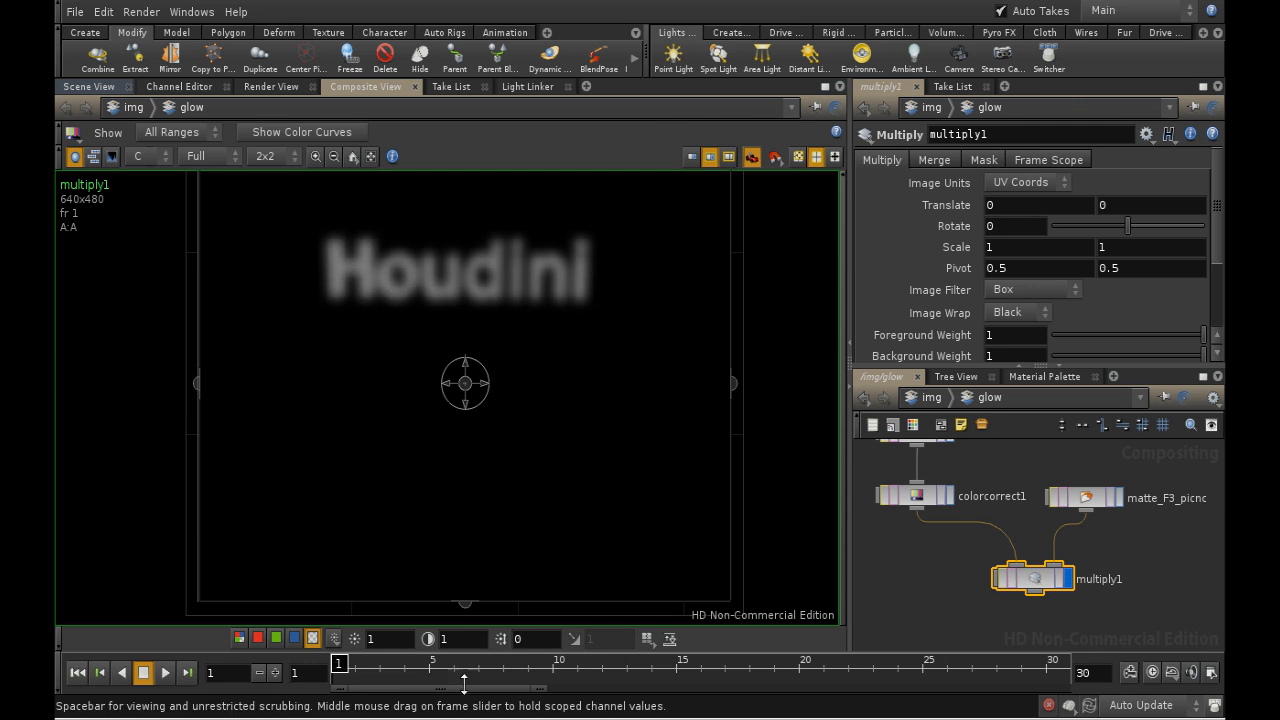
- Play back the multiplied glow sequence, stop it and return to frame 1
left_click(168, 672)
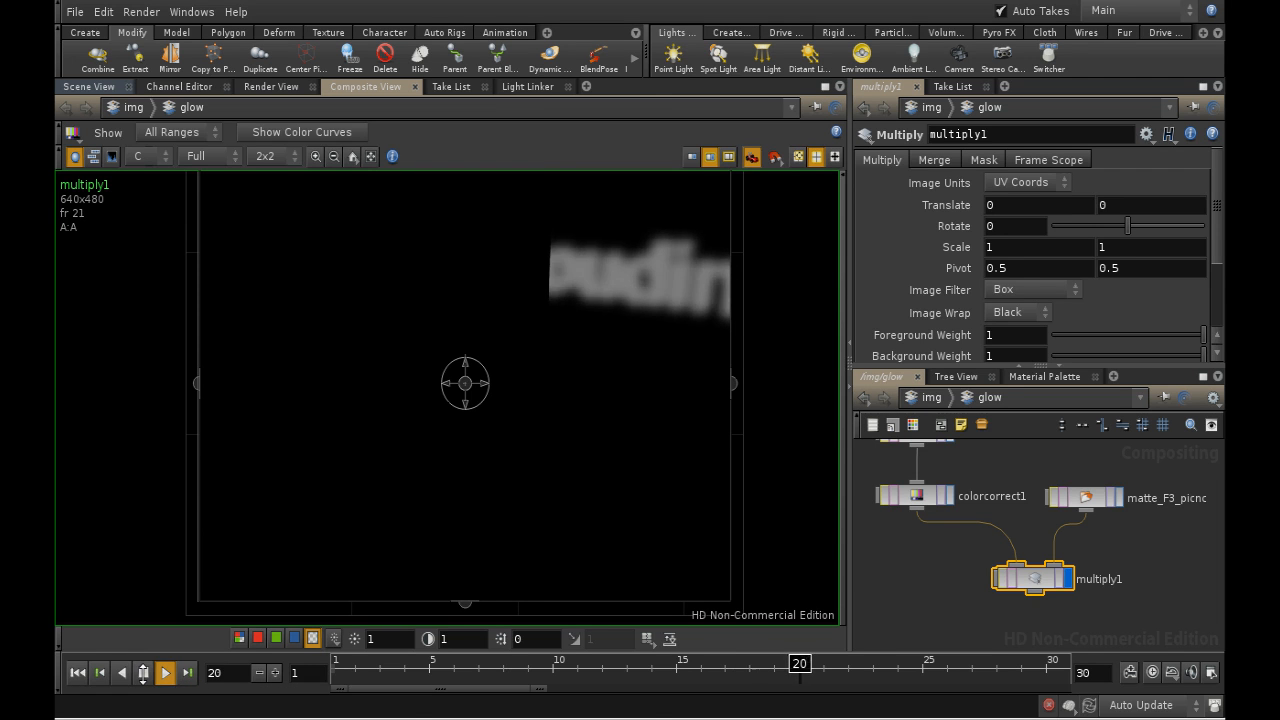
left_click(144, 673)
left_click(74, 671)
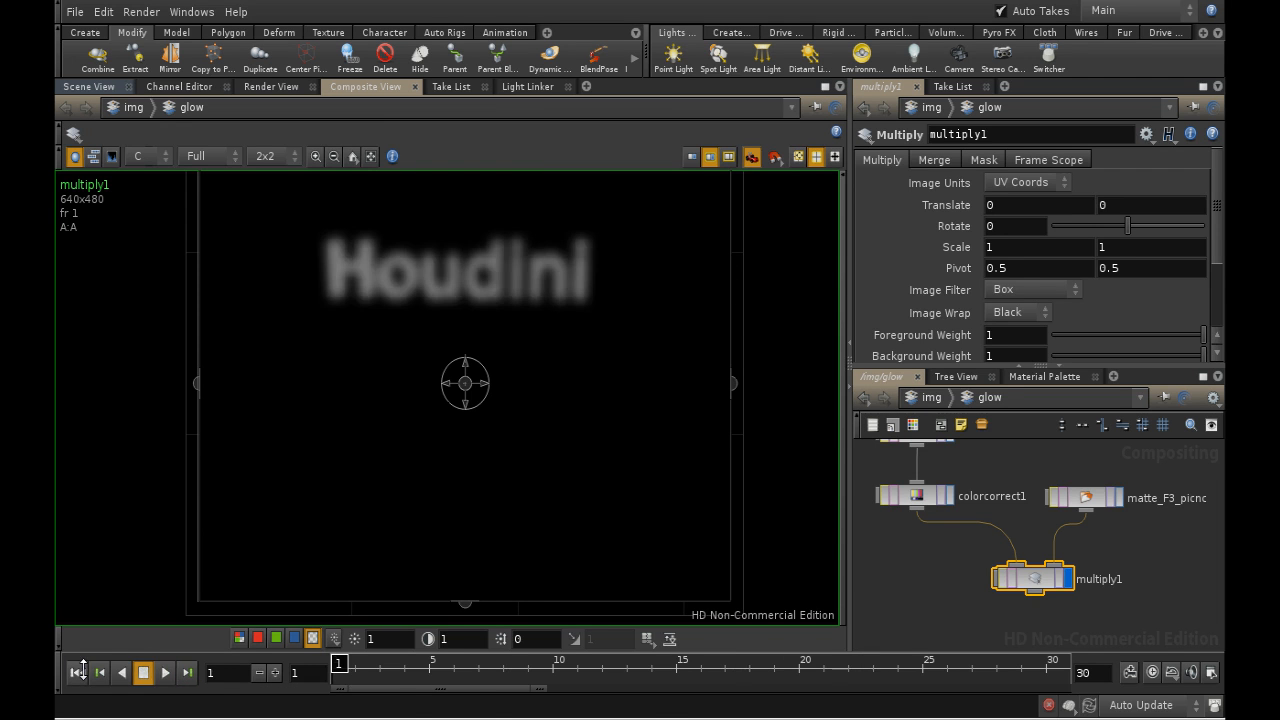
- Add a Color node below the Multiply node in the compositing network
middle_click_drag(949, 600, 990, 500)
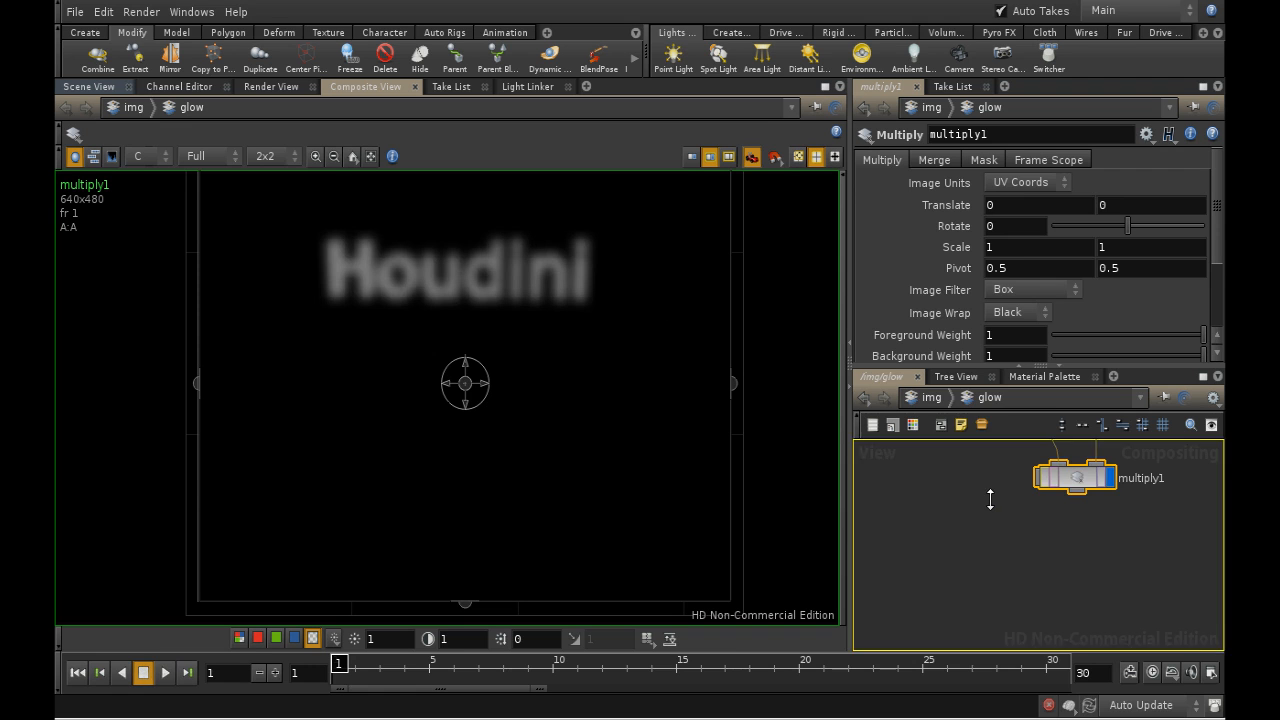
key("Tab")
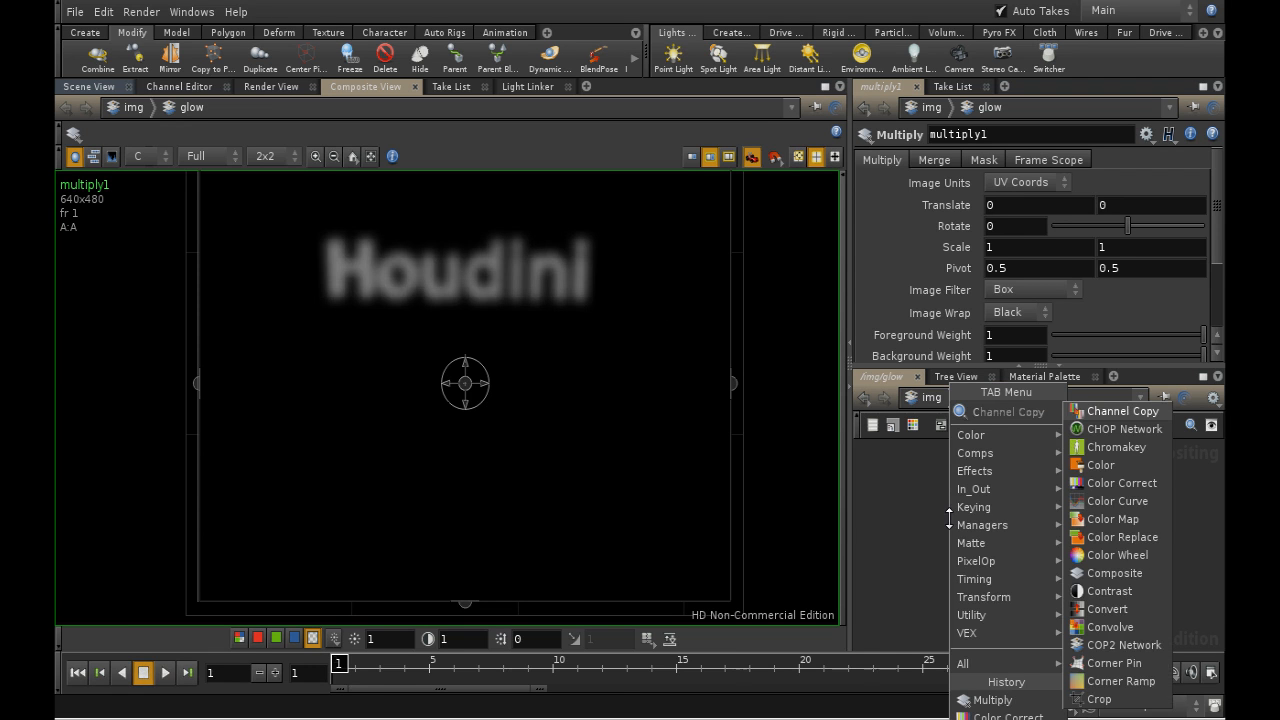
left_click(1100, 411)
left_click(1076, 566)
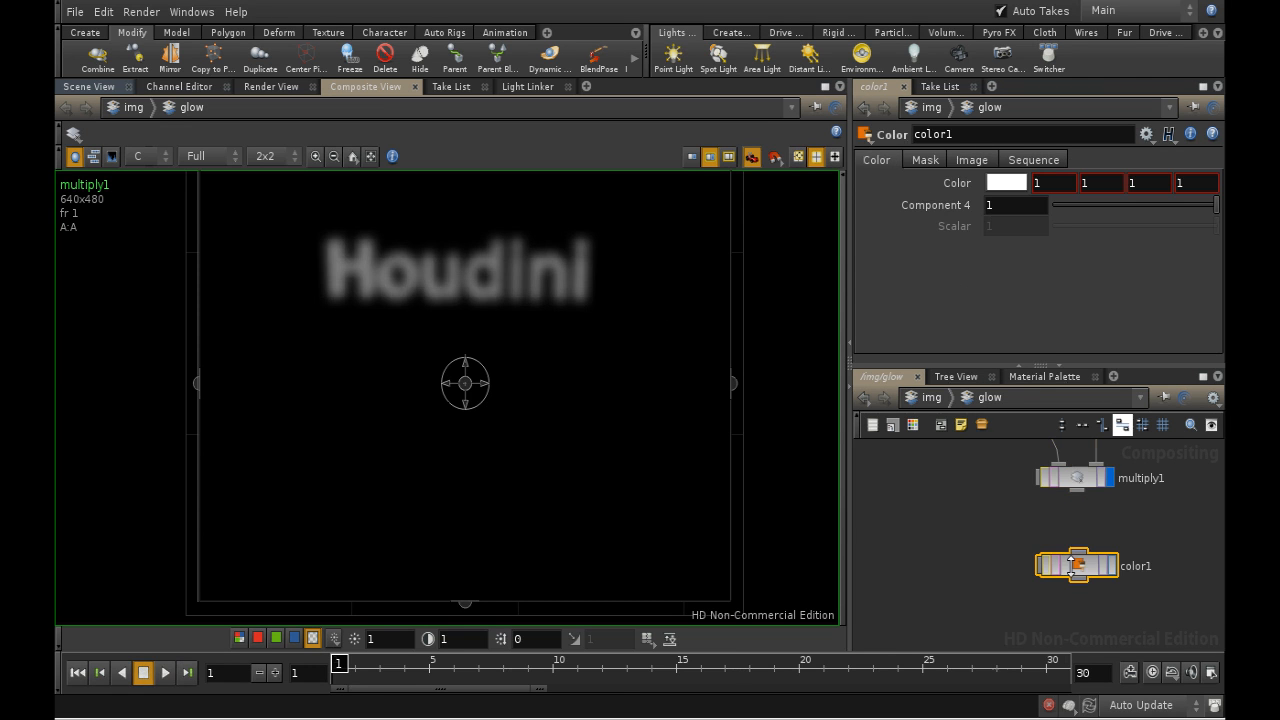
- Set the Color node's color to a pale green with RGB values 0.5841, 0.9 and 0.74205
left_click(1006, 182)
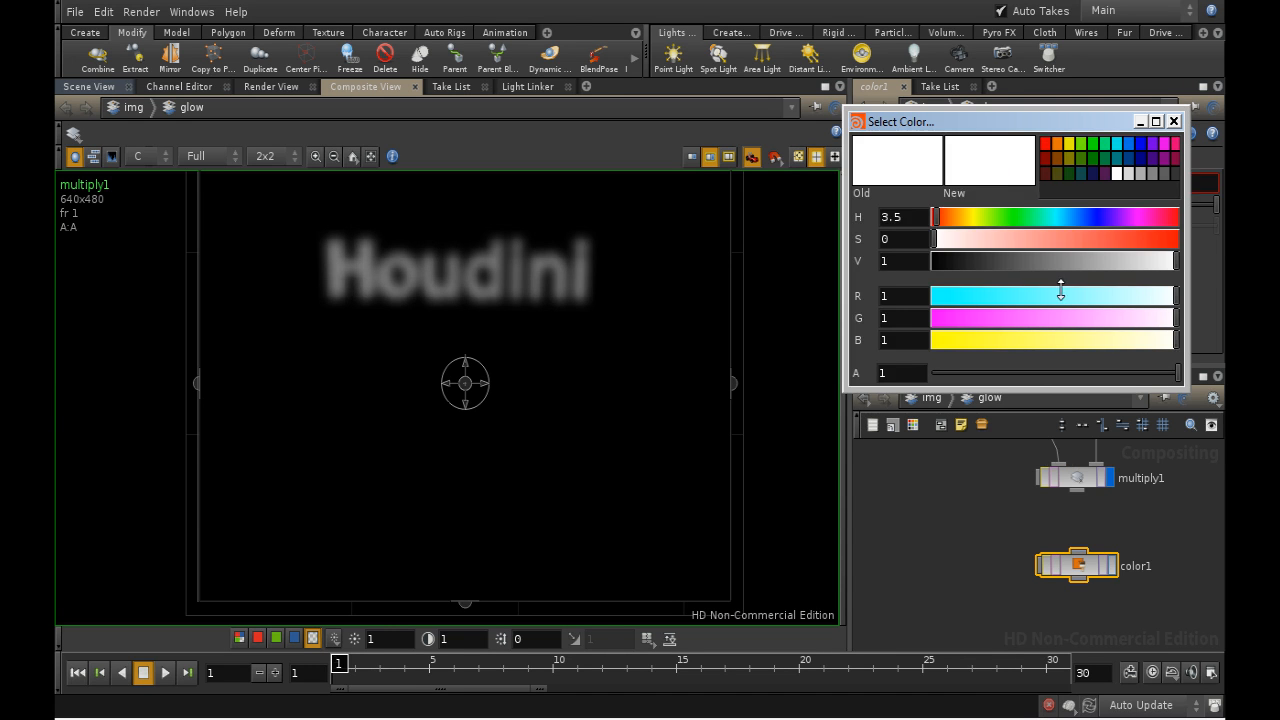
left_click(1013, 217)
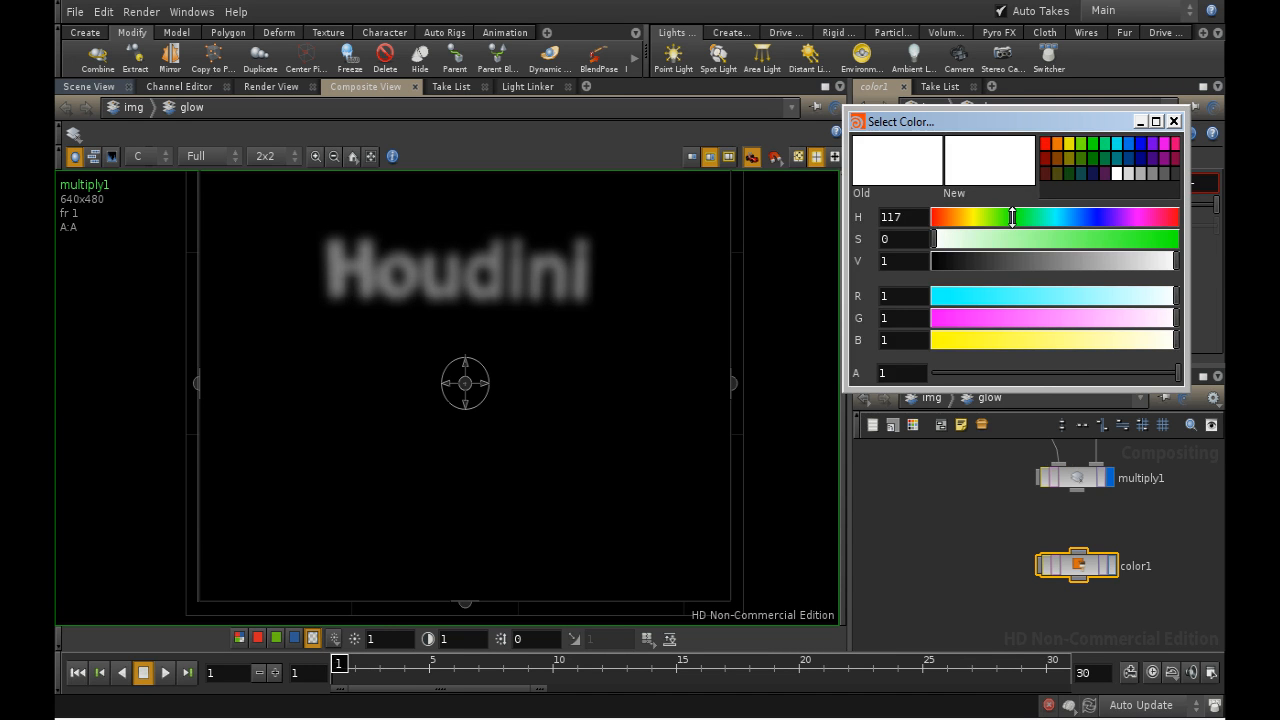
left_click(1105, 144)
left_click_drag(1034, 240, 1019, 242)
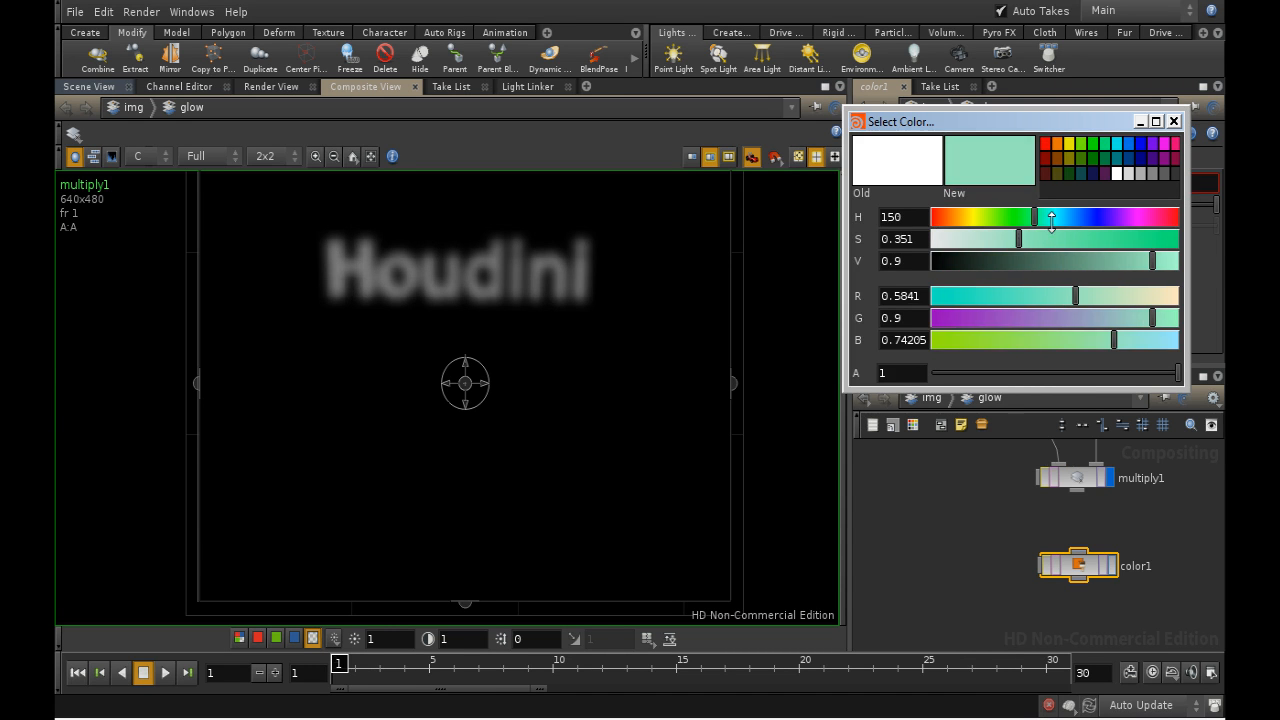
left_click(1174, 121)
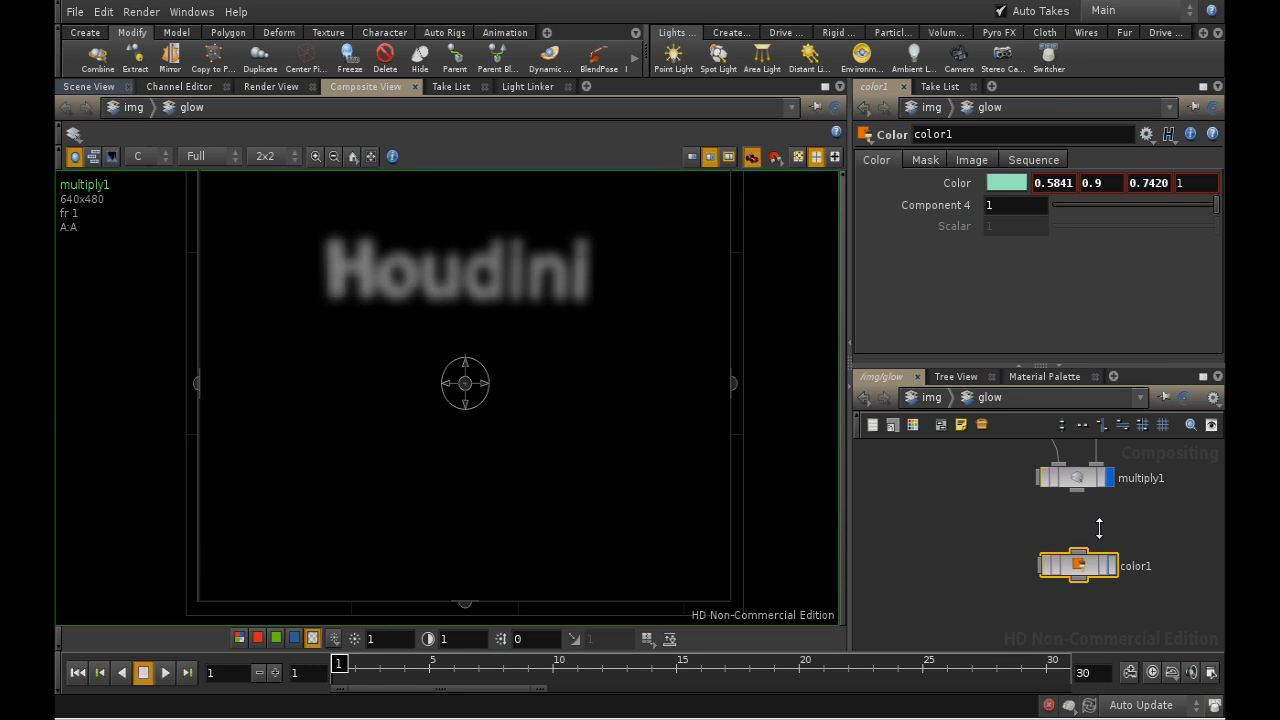
- Display the Color node's output and switch the composite view from alpha to full color
left_click(1111, 565)
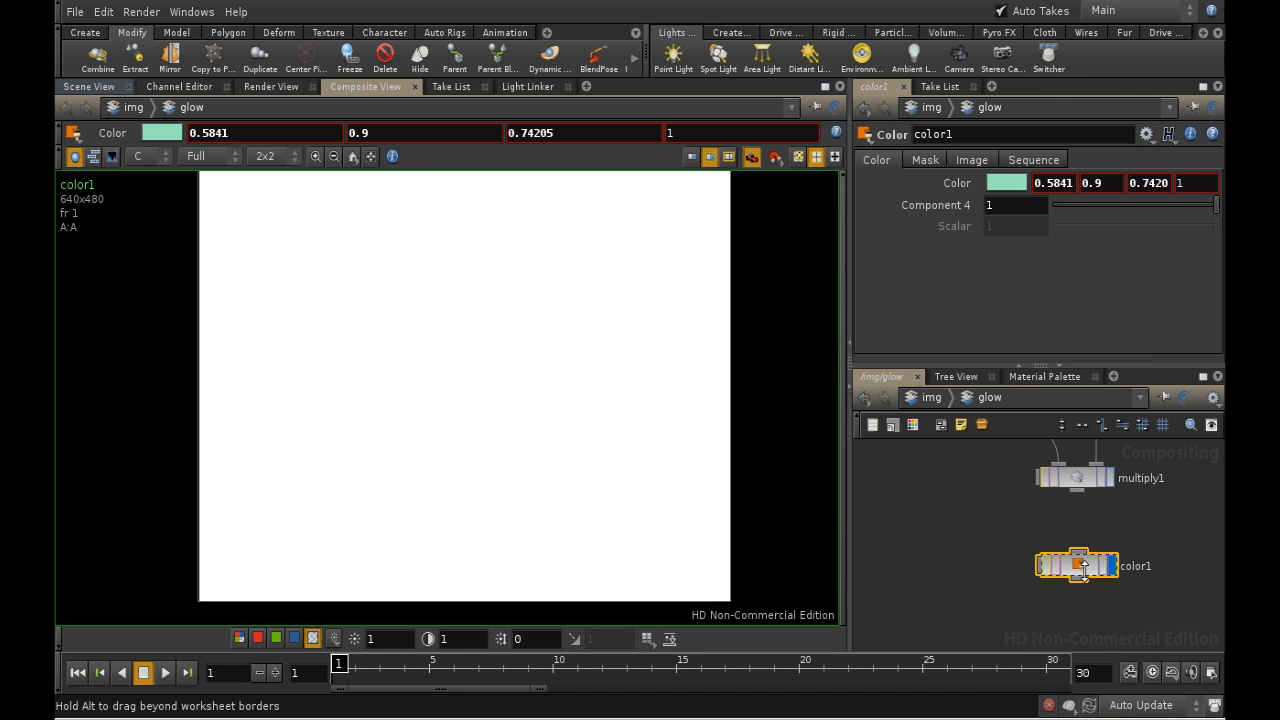
left_click_drag(1083, 566, 1060, 560)
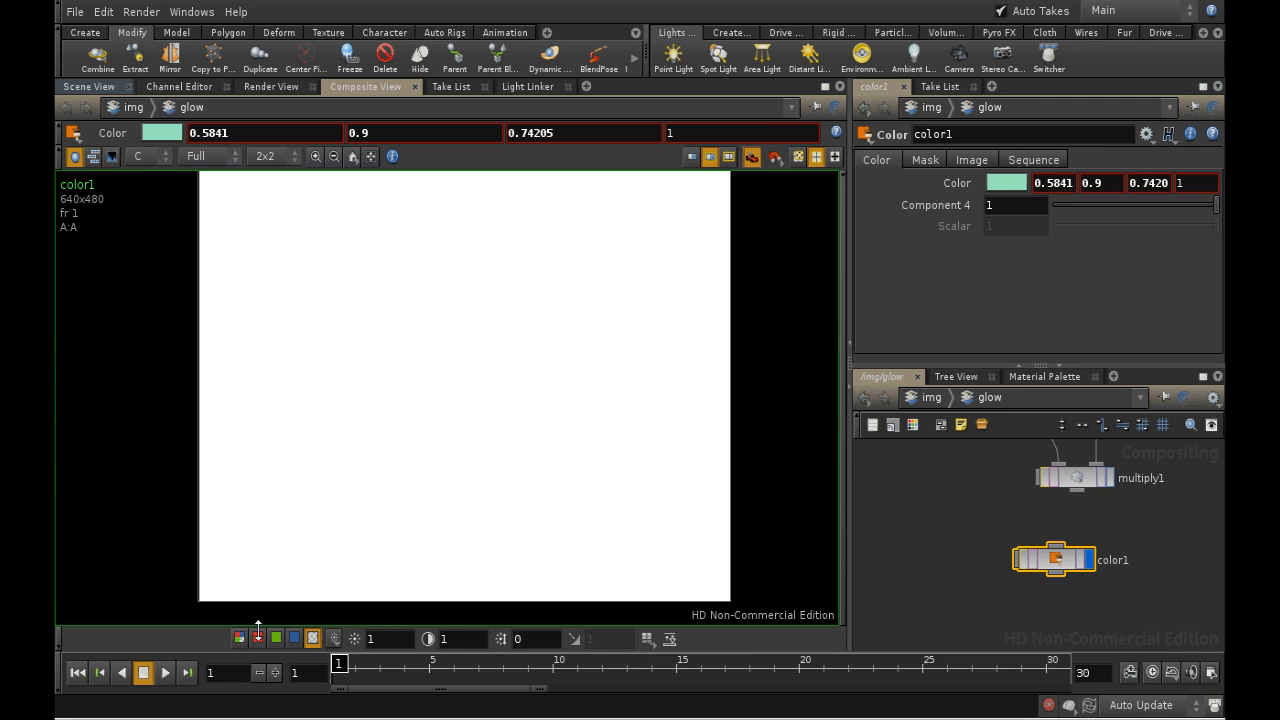
left_click(240, 638)
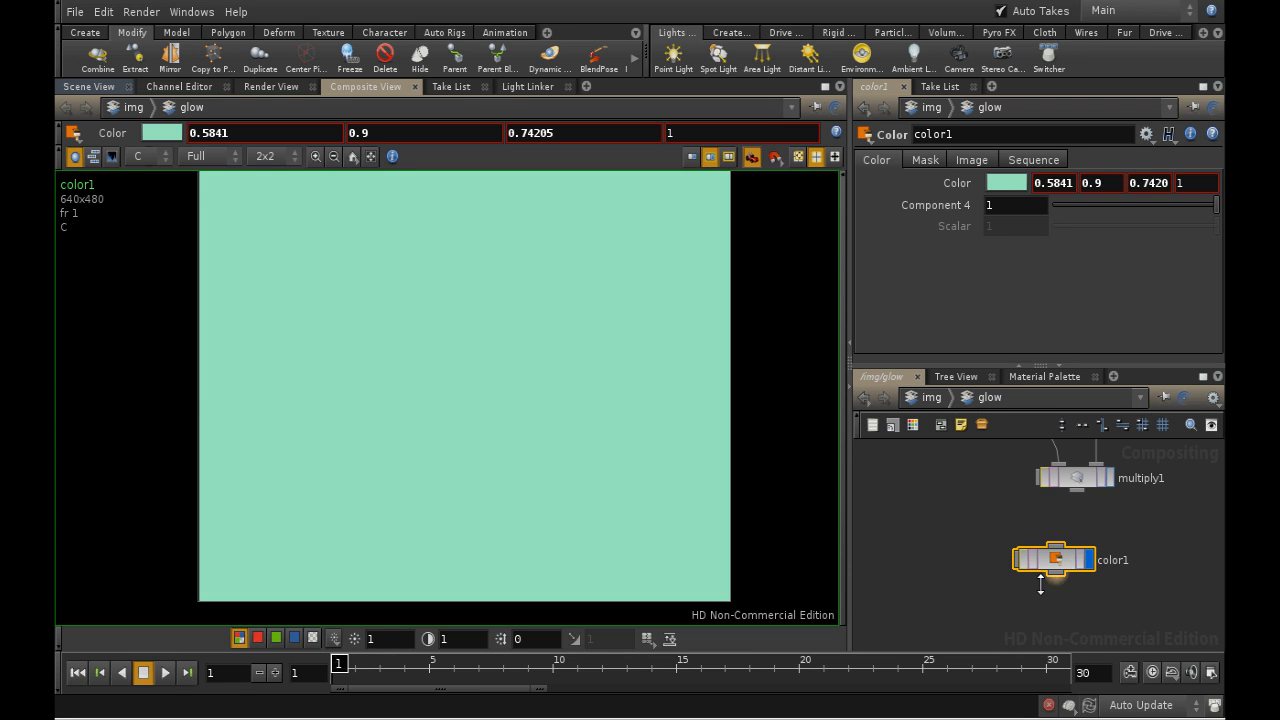
- Move the Color node to the lower right of the Multiply node and connect the Multiply output to its mask input
left_click_drag(1068, 556, 1158, 549)
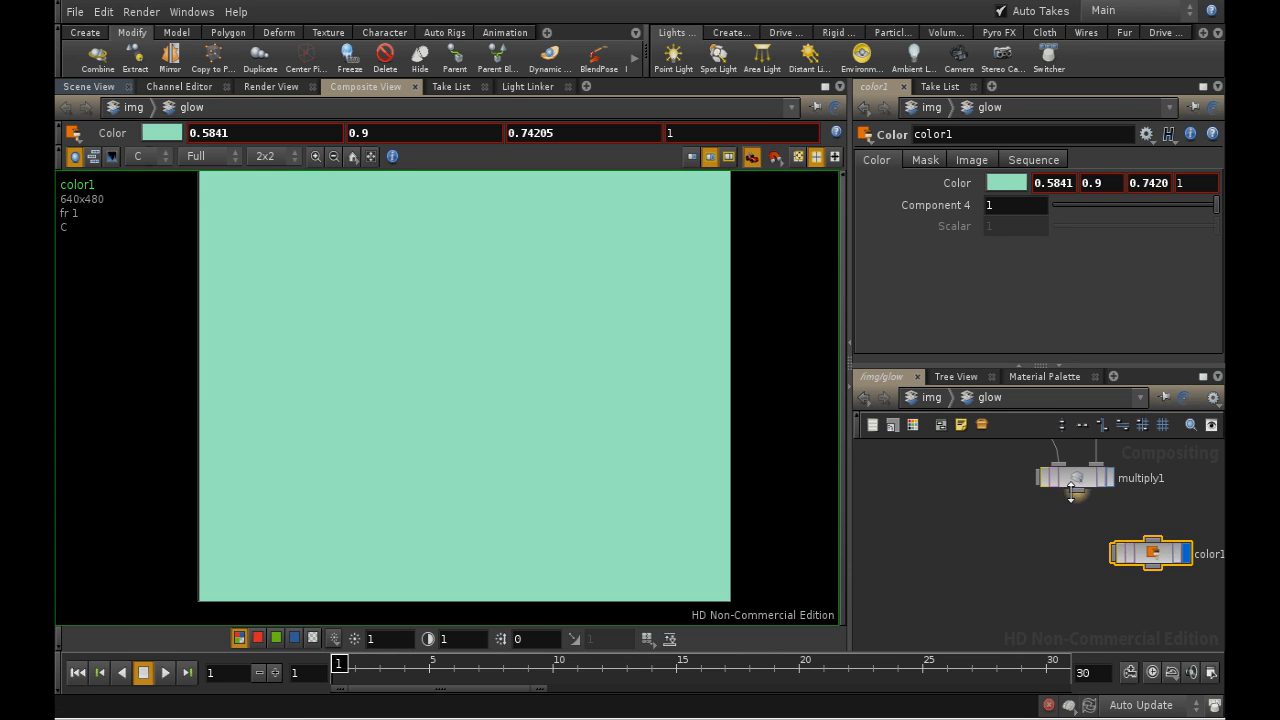
left_click_drag(1080, 505, 1110, 553)
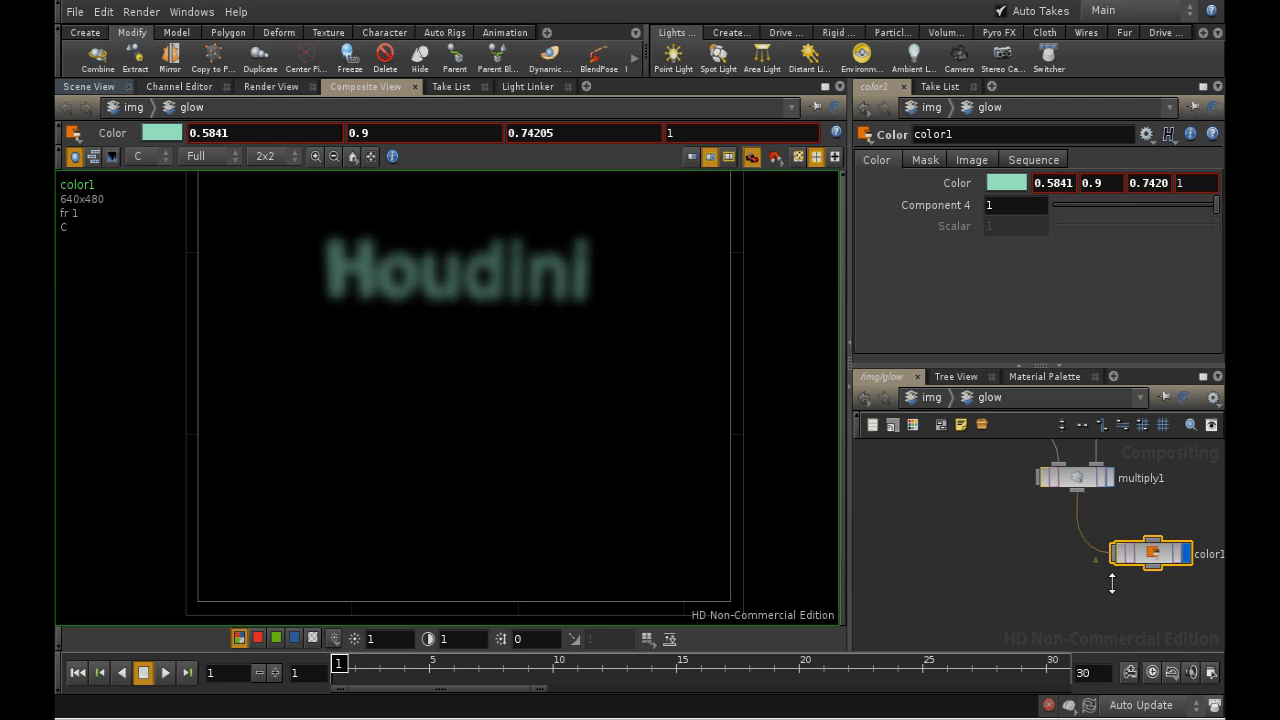
- Move the normal image node to the right of the Color node
middle_click_drag(1112, 583, 982, 590)
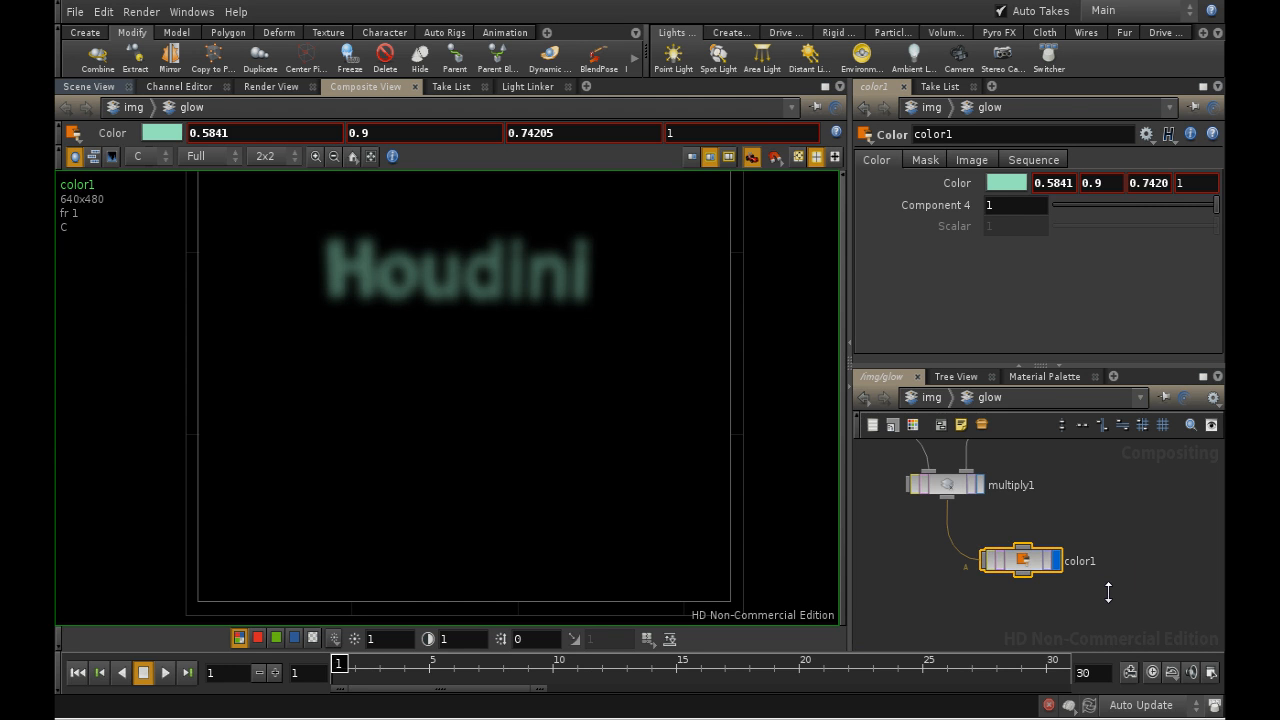
middle_click_drag(1108, 592, 1058, 531)
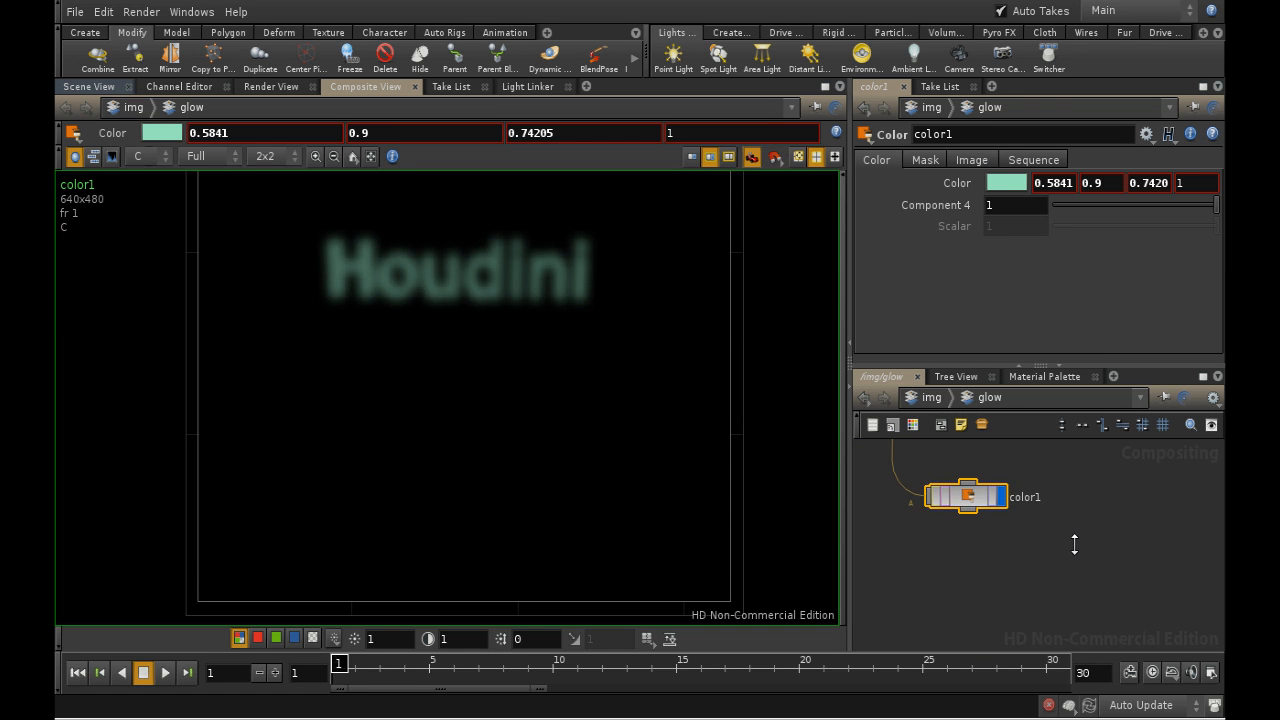
scroll(1109, 566, "down", 3)
scroll(1097, 574, "down", 3)
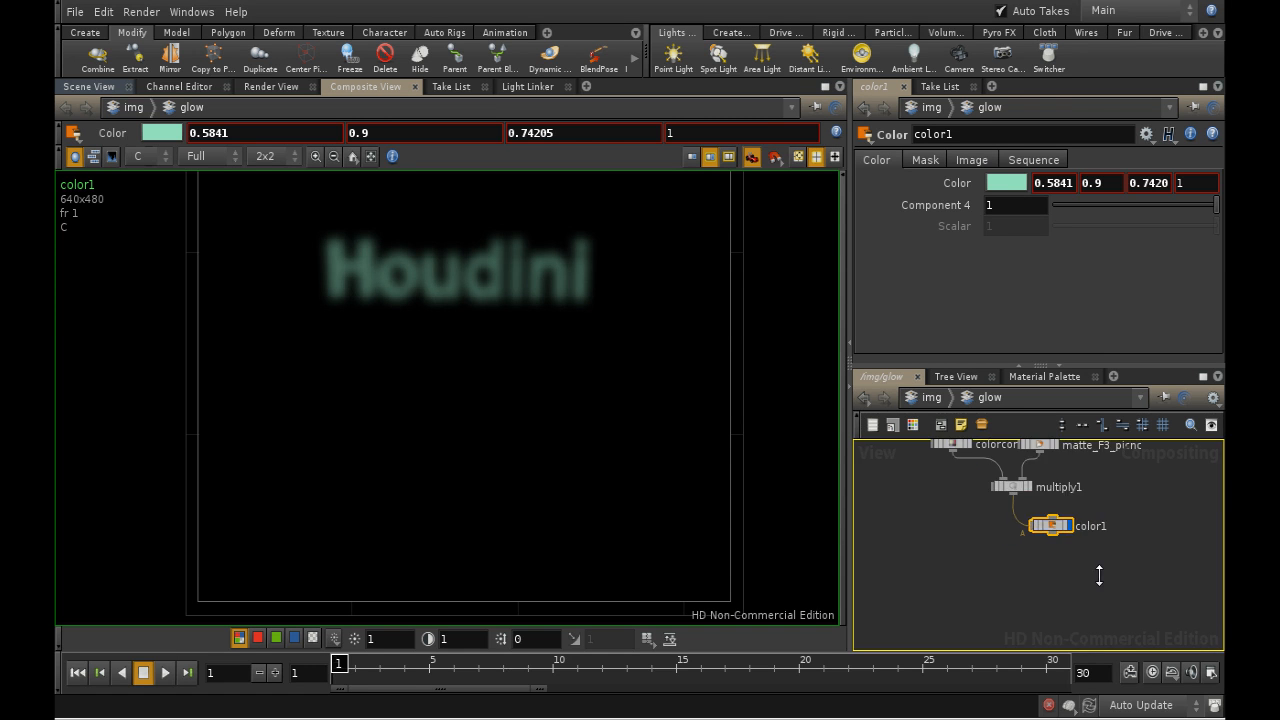
middle_click_drag(1026, 573, 1030, 590)
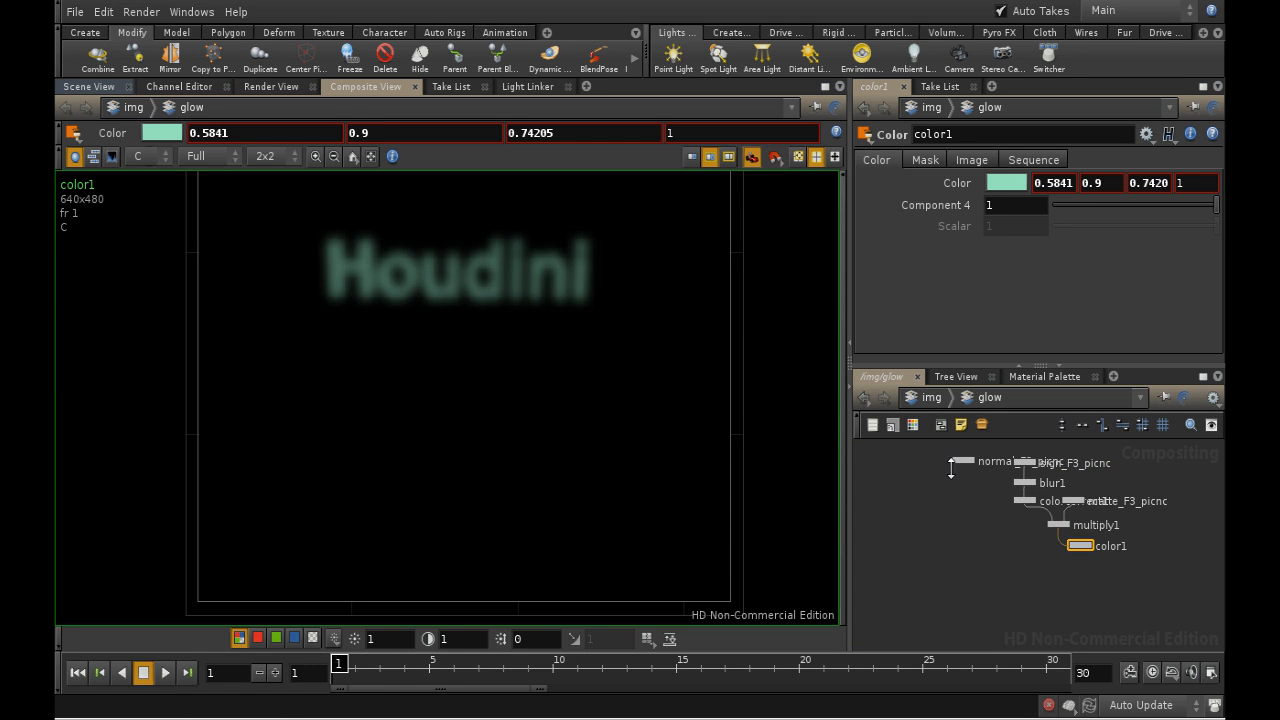
left_click_drag(962, 459, 1188, 549)
- Add a Composite node and place it below and between the Color and normal image nodes
middle_click_drag(1096, 575, 986, 537)
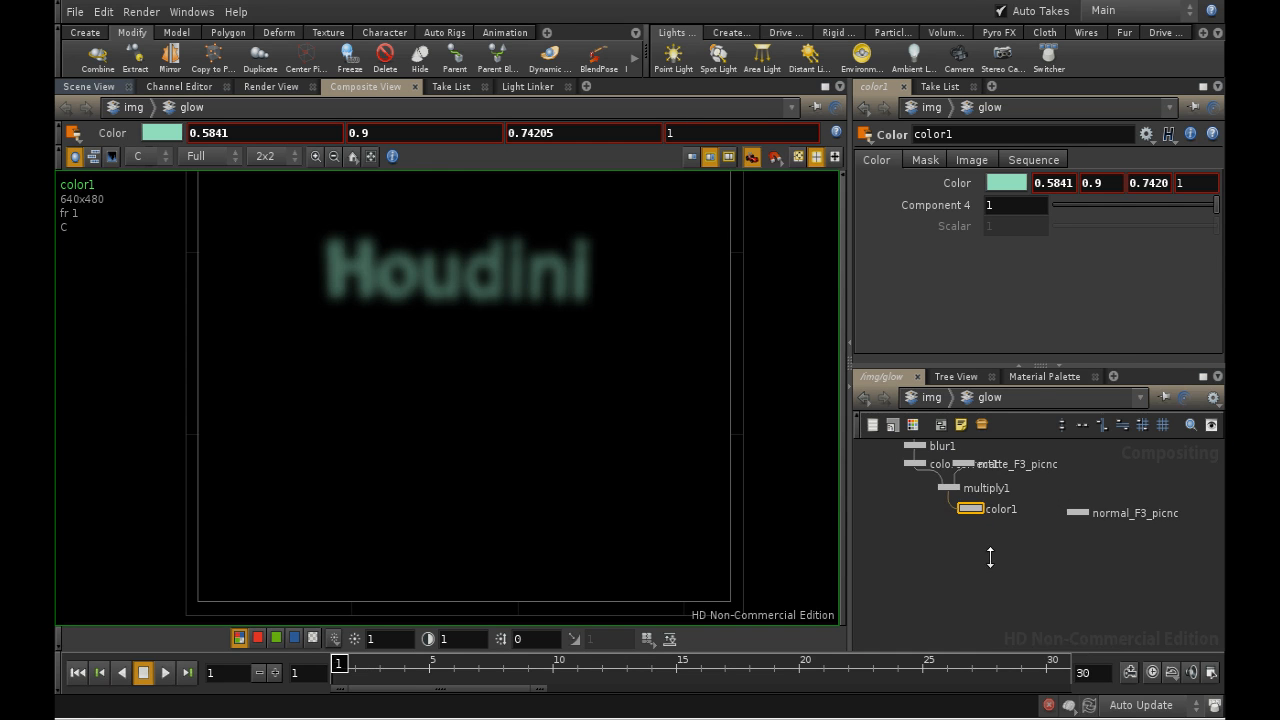
key("Tab")
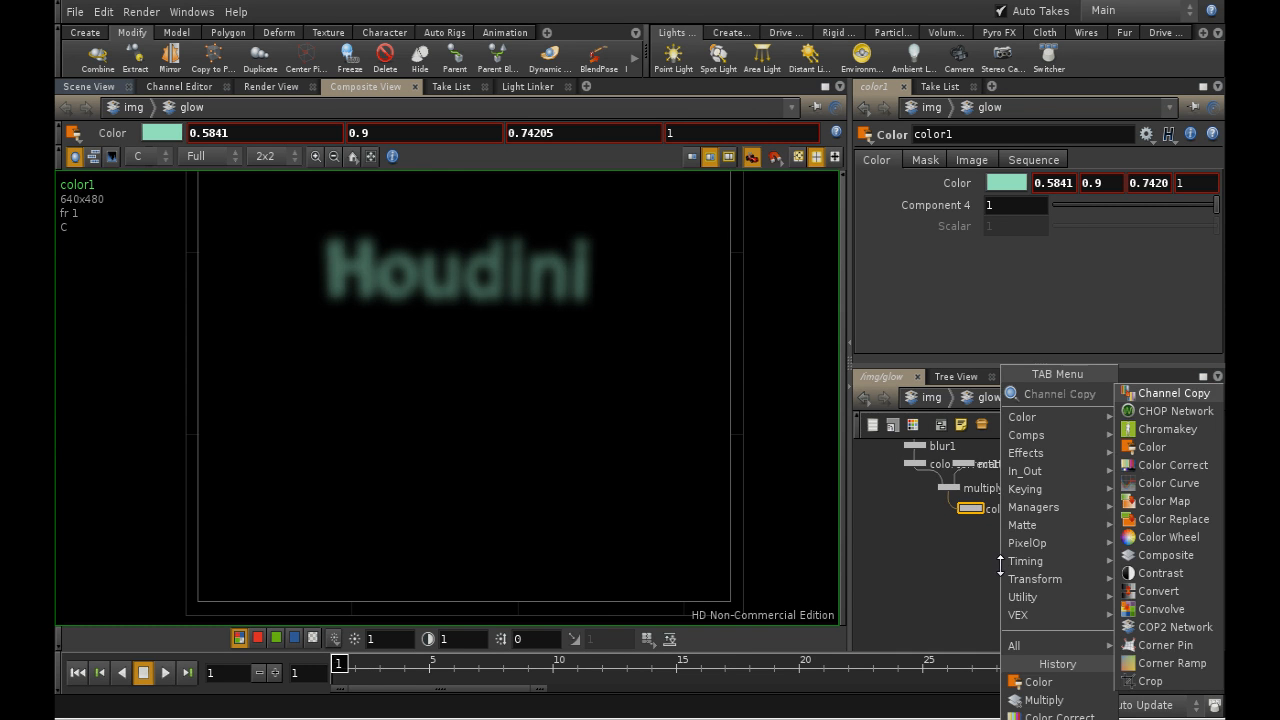
type("composite")
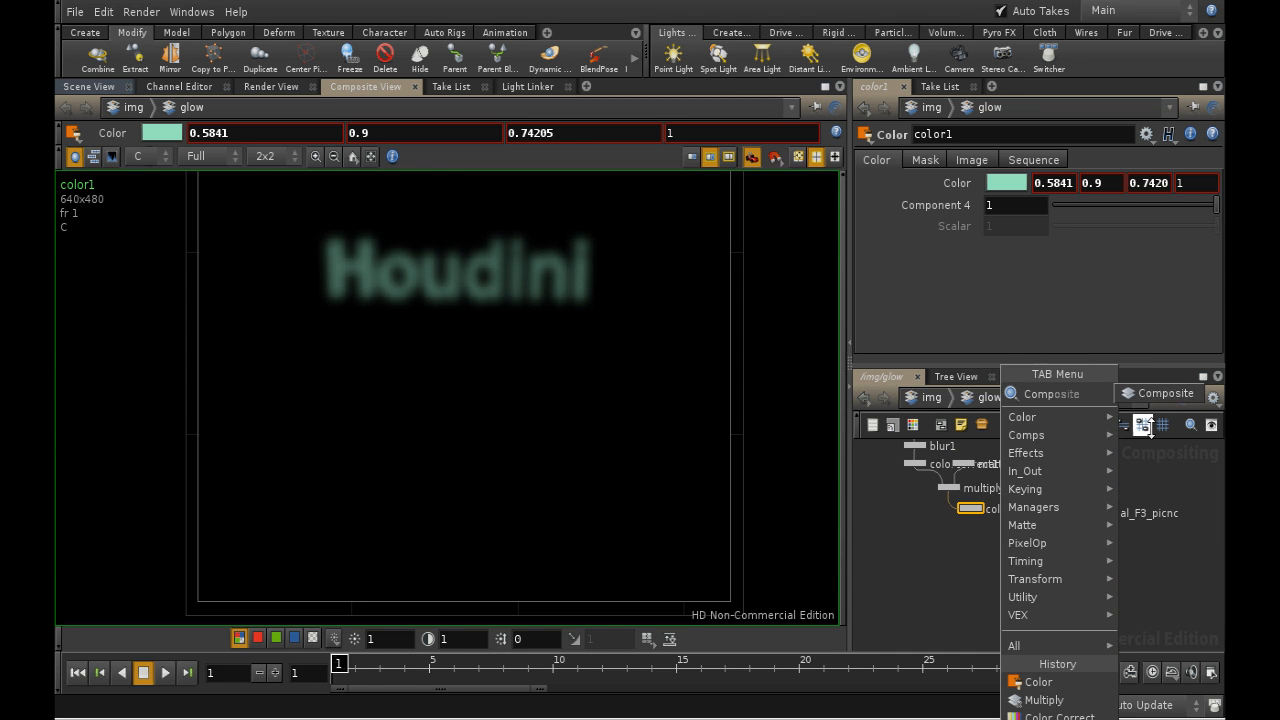
key("Return")
left_click(1065, 586)
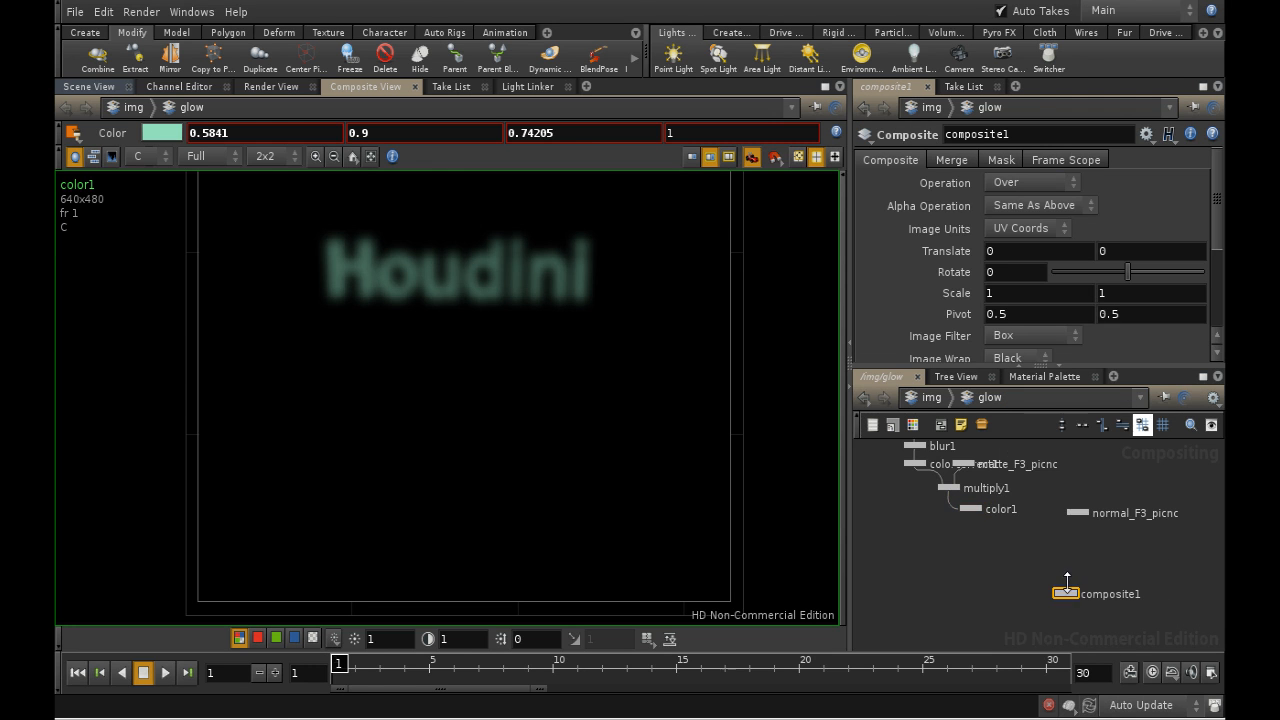
scroll(1065, 580, "up", 2)
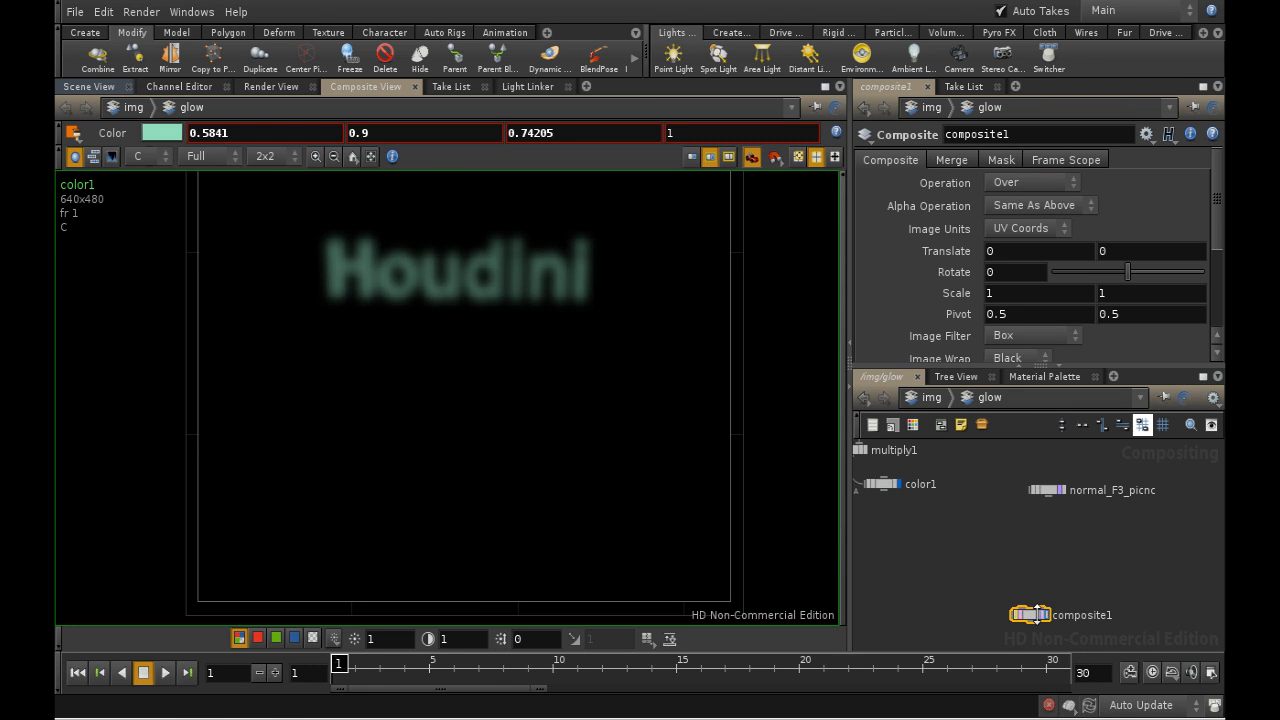
left_click_drag(1035, 614, 983, 567)
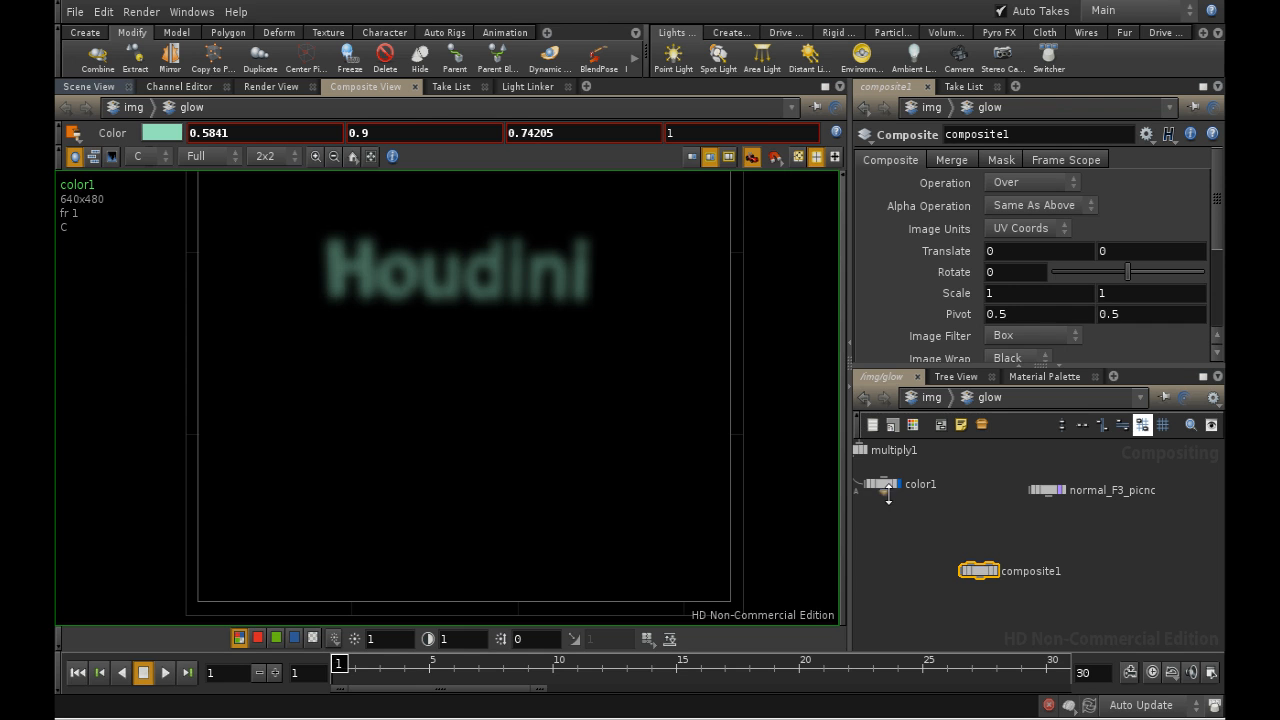
- Connect the Color node to the Composite node's first input and the normal image to its second, and display the composite at frame 12
left_click_drag(885, 492, 969, 559)
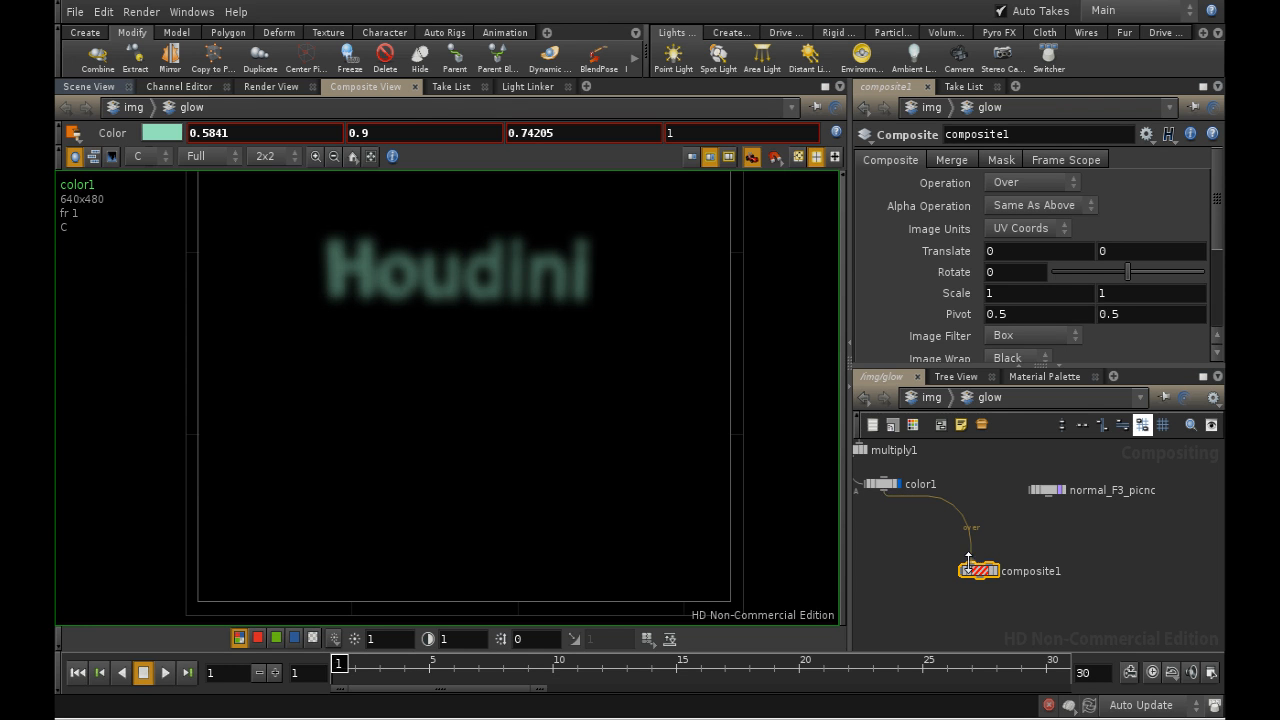
left_click(1046, 490)
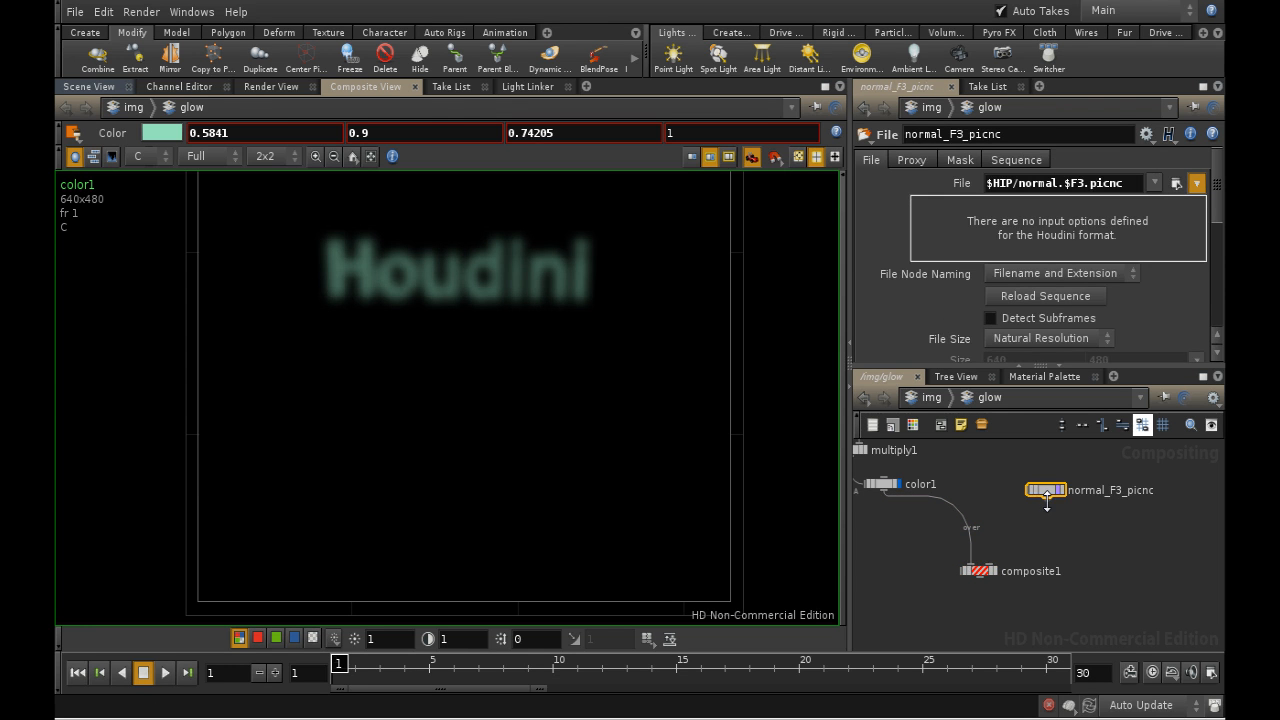
left_click_drag(1047, 500, 992, 557)
left_click_drag(997, 549, 989, 567)
left_click(996, 574)
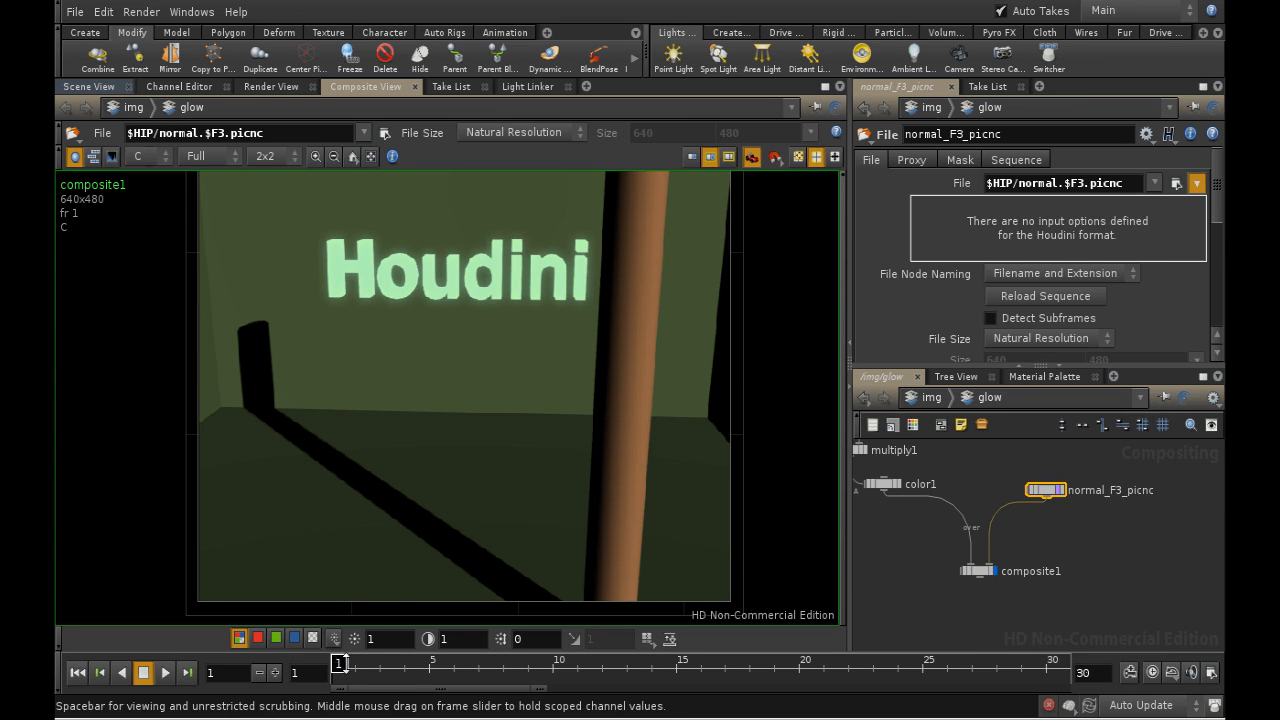
left_click_drag(375, 668, 615, 673)
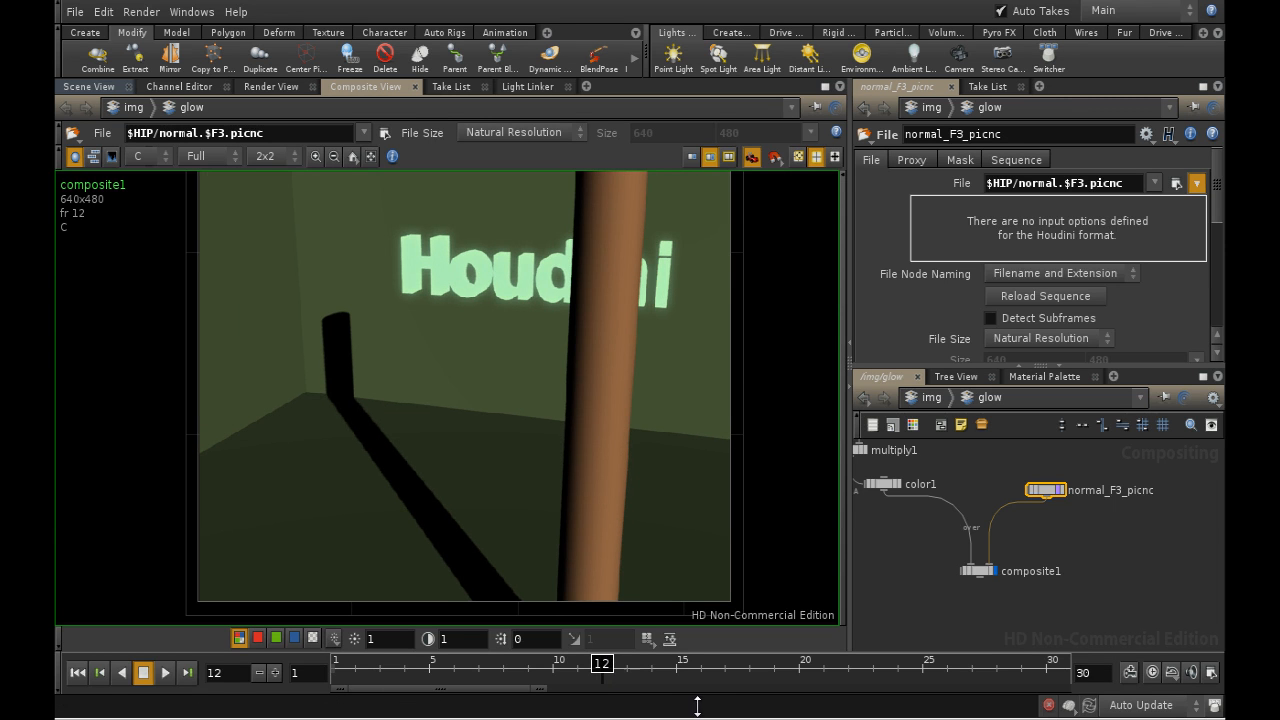
- Add a ROP File Output node below the Composite node, fed by the Composite node's output
mouse_move(1002, 623)
middle_mouse_down()
mouse_move(1023, 512)
mouse_move(1062, 620)
middle_mouse_up()
key("Tab")
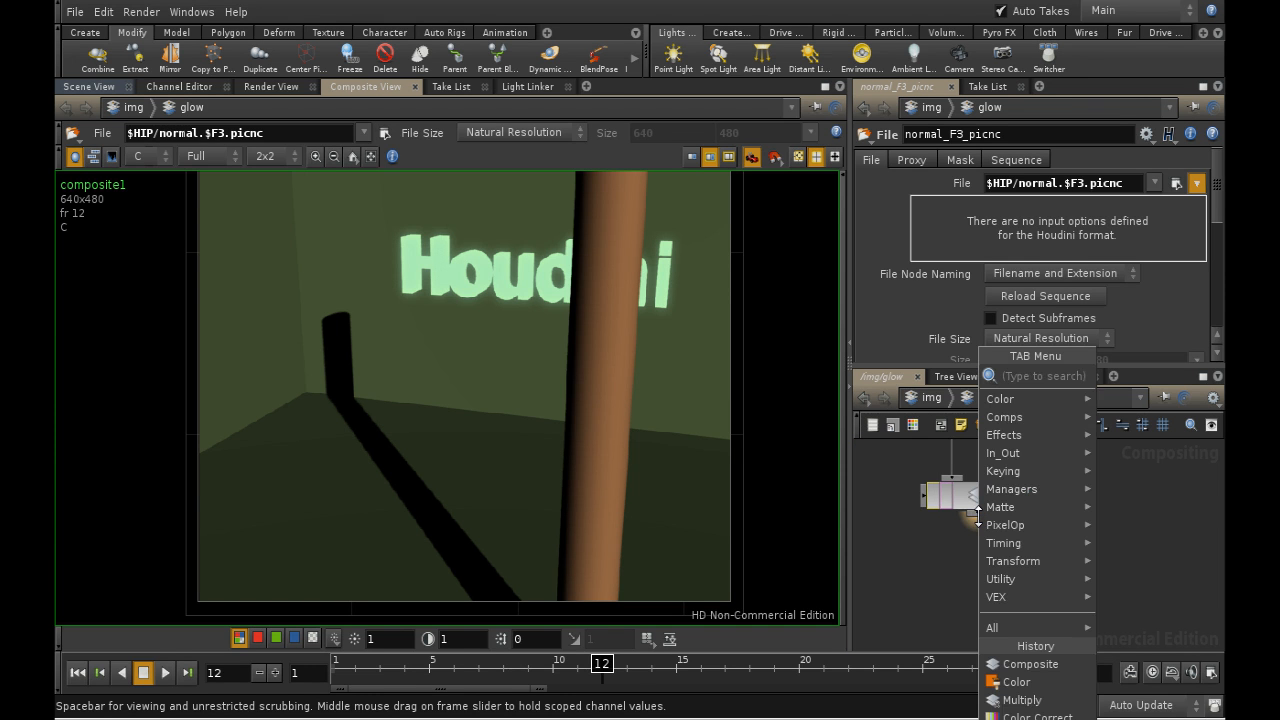
type("rop")
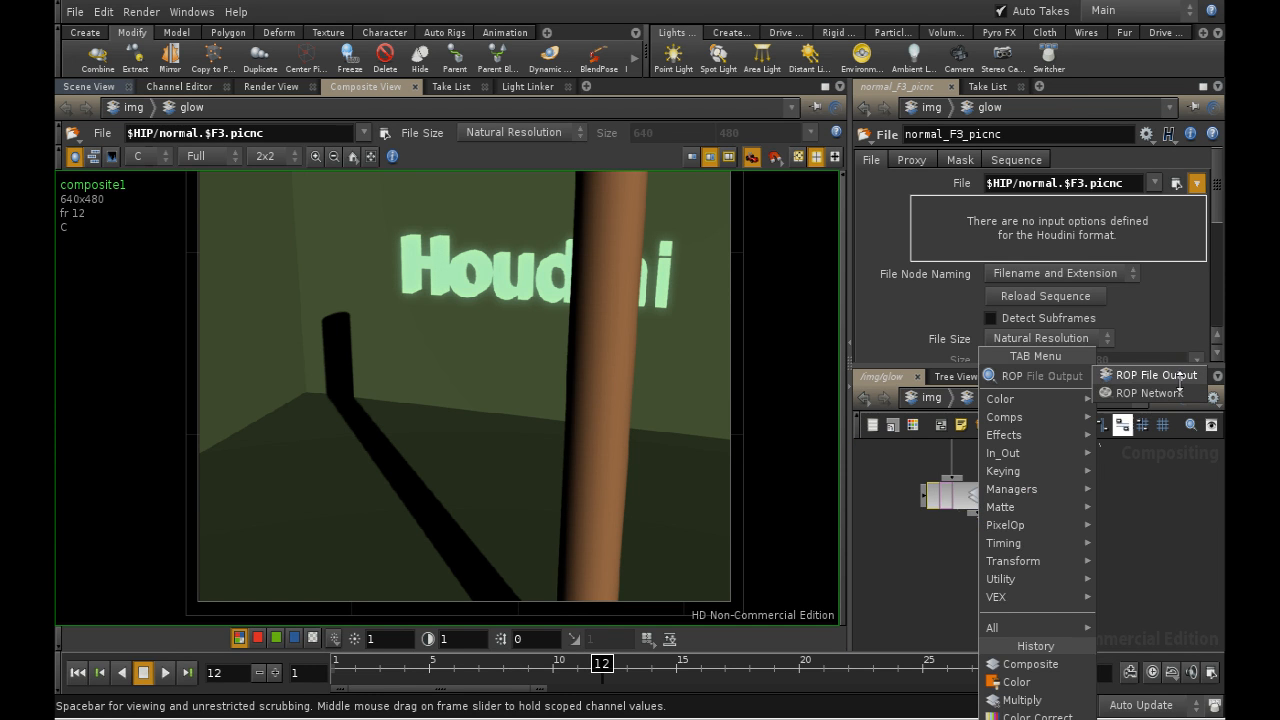
left_click(1160, 375)
left_click(1054, 562)
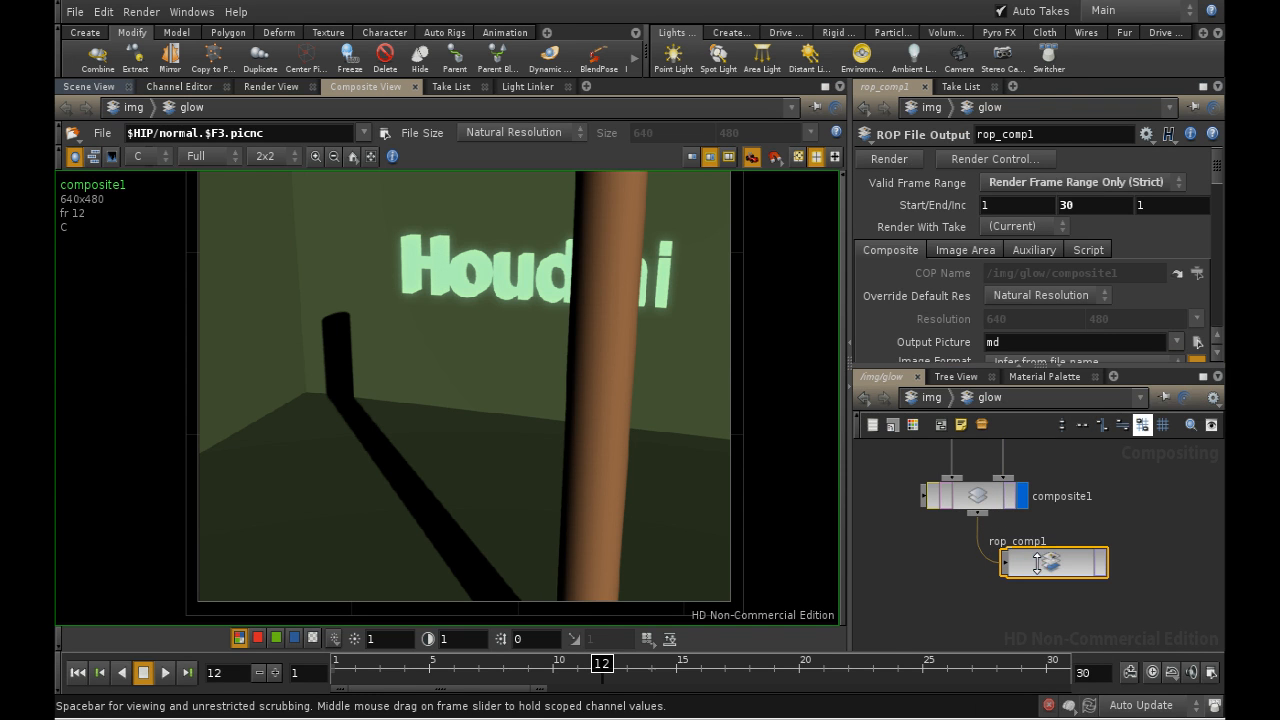
- Set the ROP File Output node's output picture to $HIP/final.$F3.tif
left_click(1197, 343)
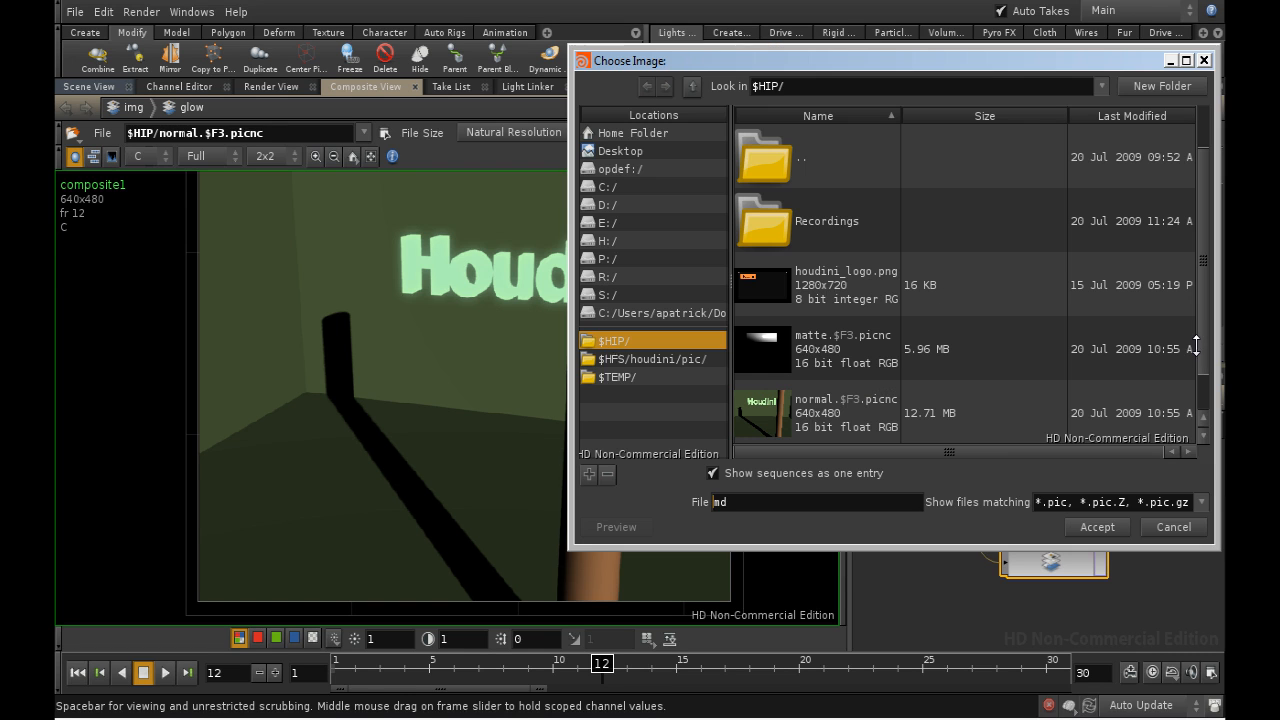
left_click_drag(911, 508, 670, 513)
key("Return")
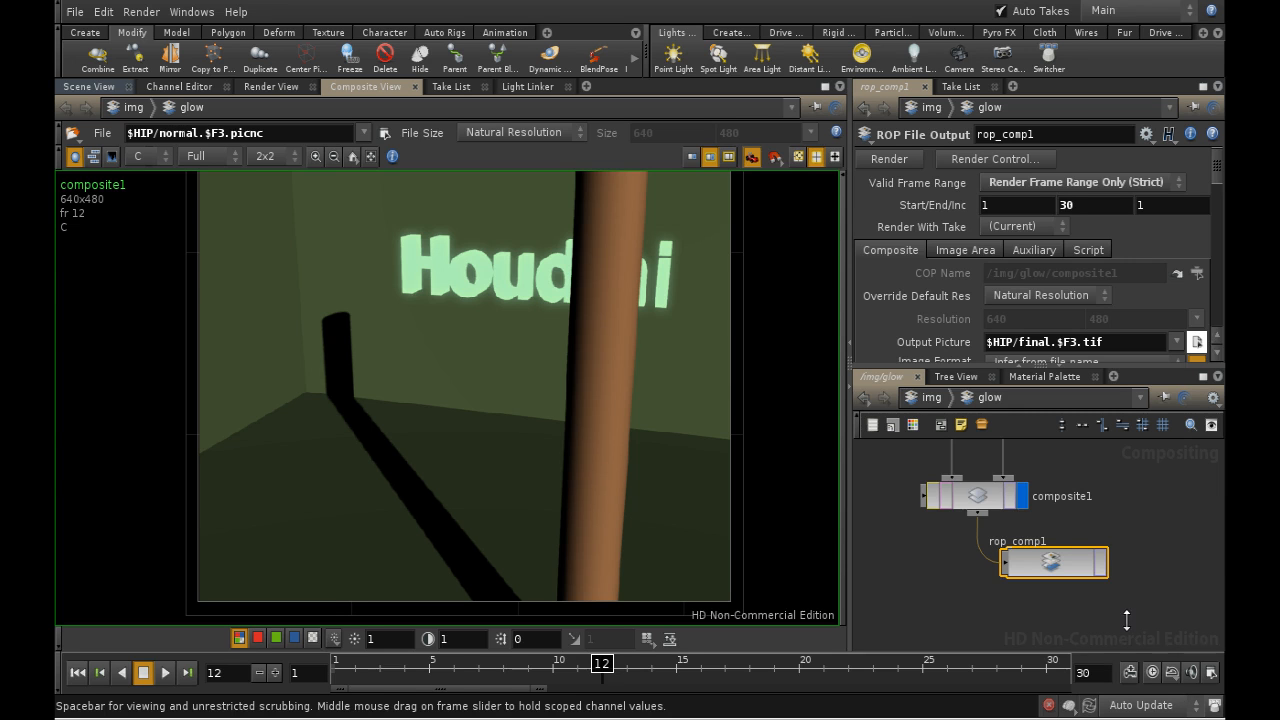
- Review the ROP File Output node's image area and auxiliary file settings
middle_click_drag(1127, 620, 1103, 560)
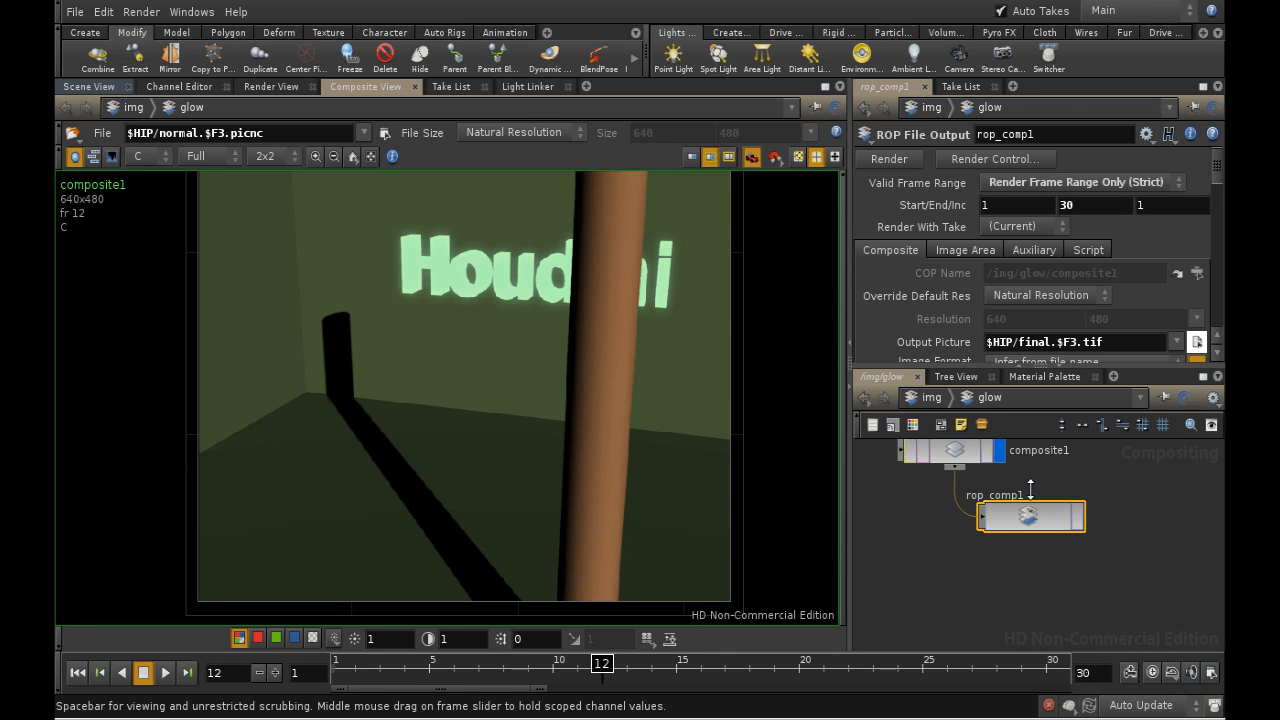
left_click(978, 249)
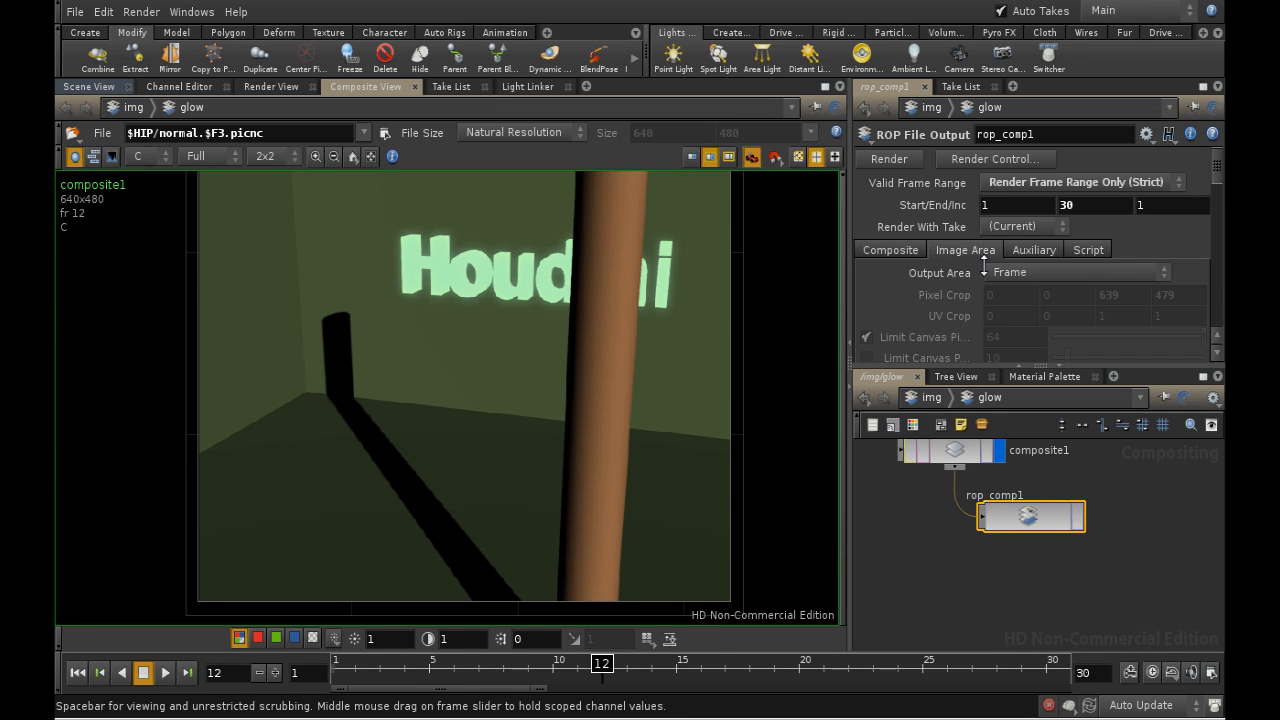
left_click(1030, 249)
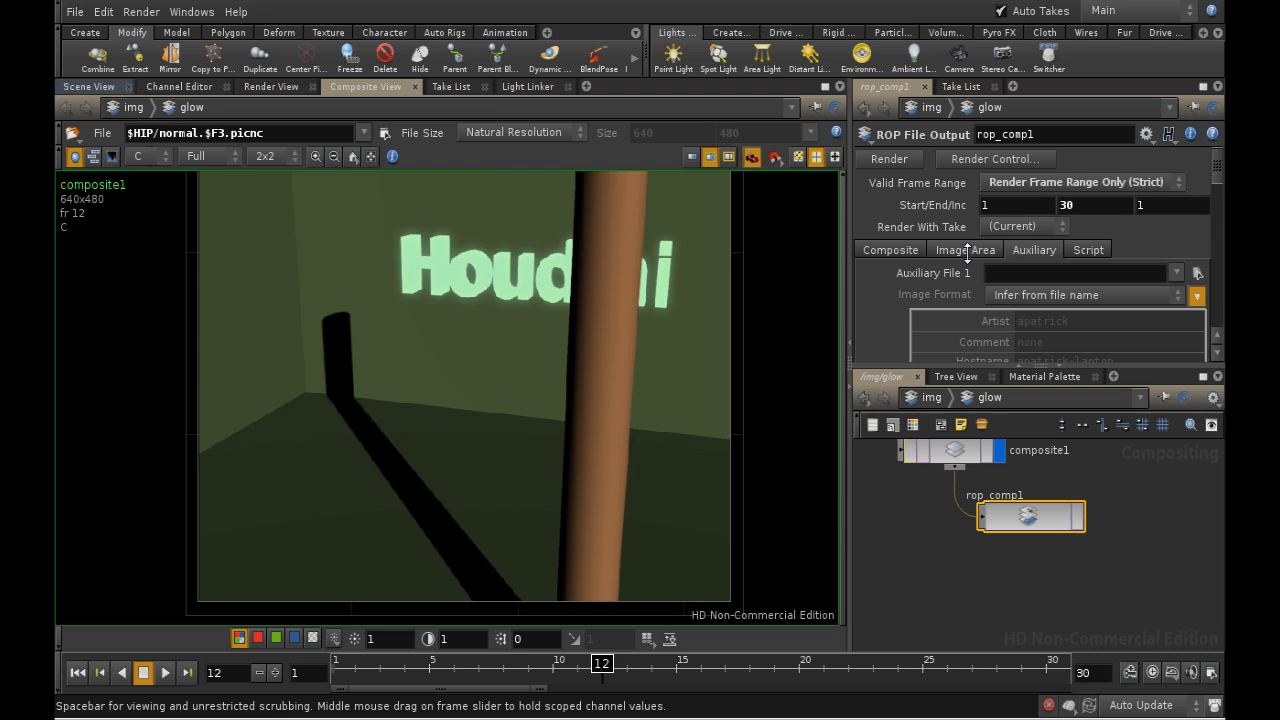
- Review the ROP File Output node's composite settings, from the output picture down to the gamma, LUT and frame reuse options
left_click(893, 249)
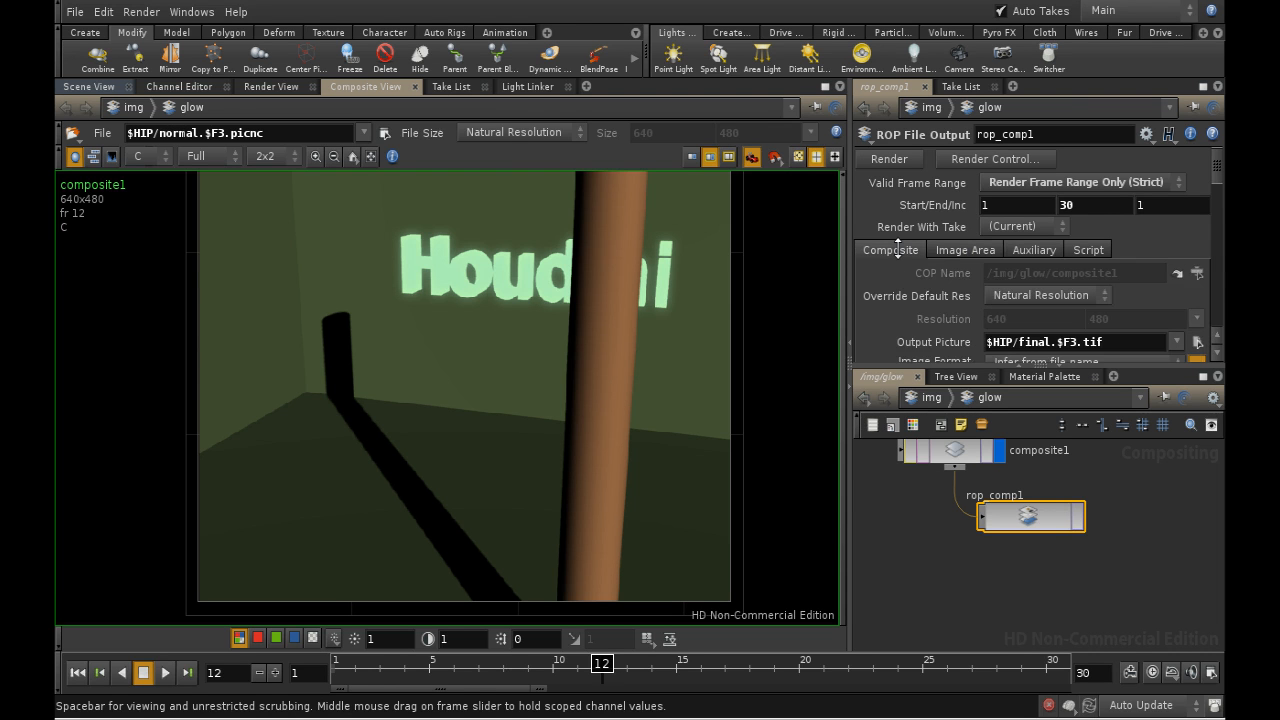
left_click(1080, 518)
left_click(938, 712)
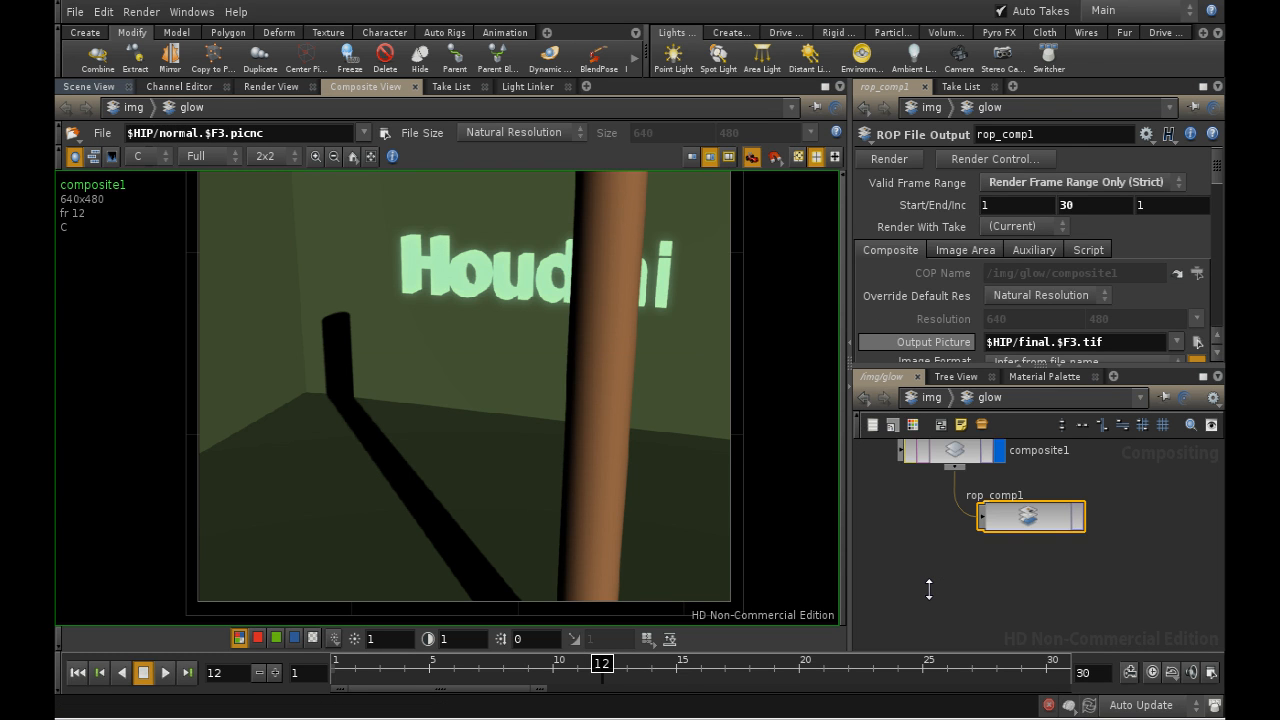
scroll(1071, 288, "down", 10)
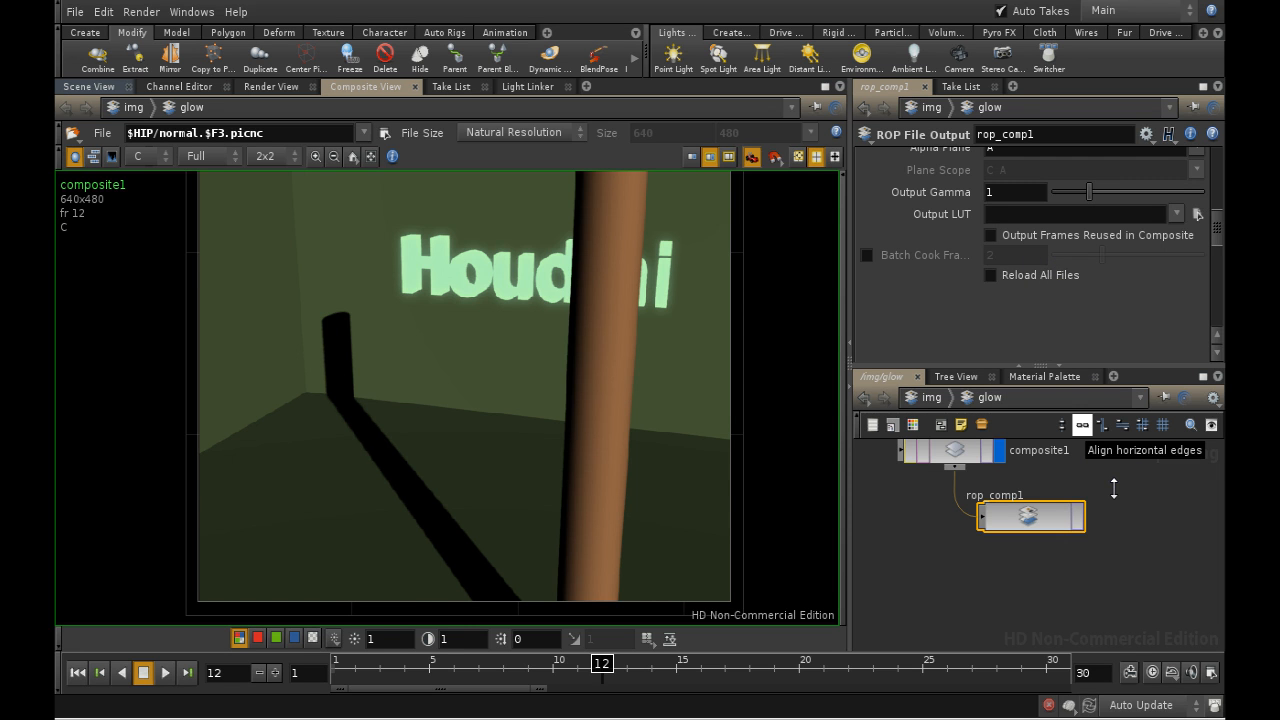
- Trace the compositing network back up to the matte image's File node and examine its file parameters
middle_click_drag(1114, 488, 1123, 518)
middle_click_drag(1083, 480, 1120, 529)
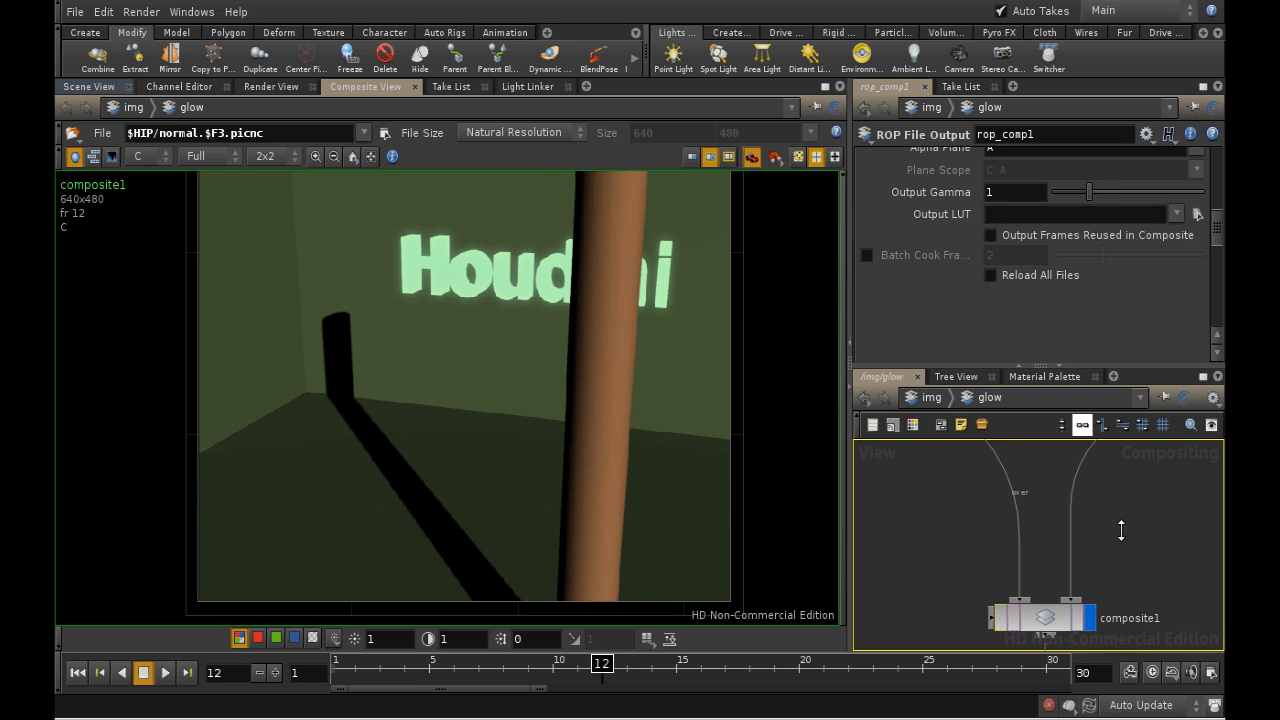
middle_click_drag(1049, 470, 1143, 594)
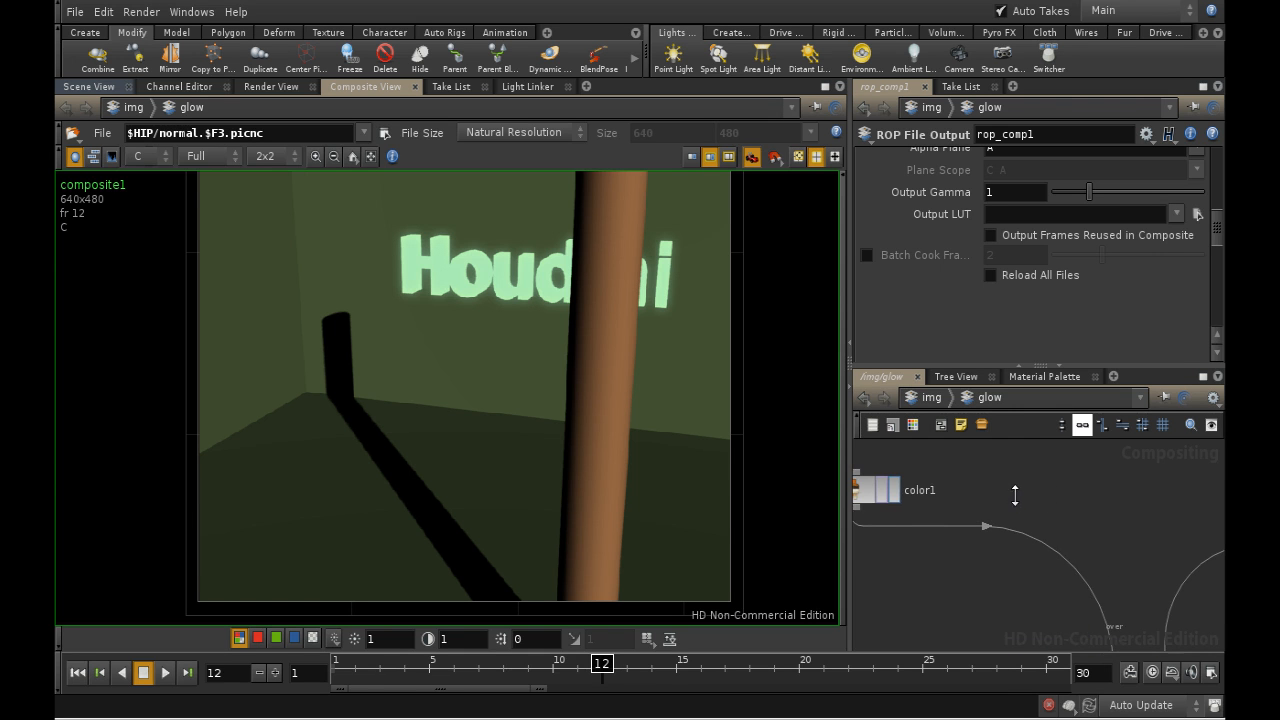
middle_click_drag(1015, 490, 1137, 591)
mouse_move(1052, 512)
middle_mouse_down()
mouse_move(1076, 628)
mouse_move(1112, 623)
mouse_move(1115, 567)
middle_mouse_up()
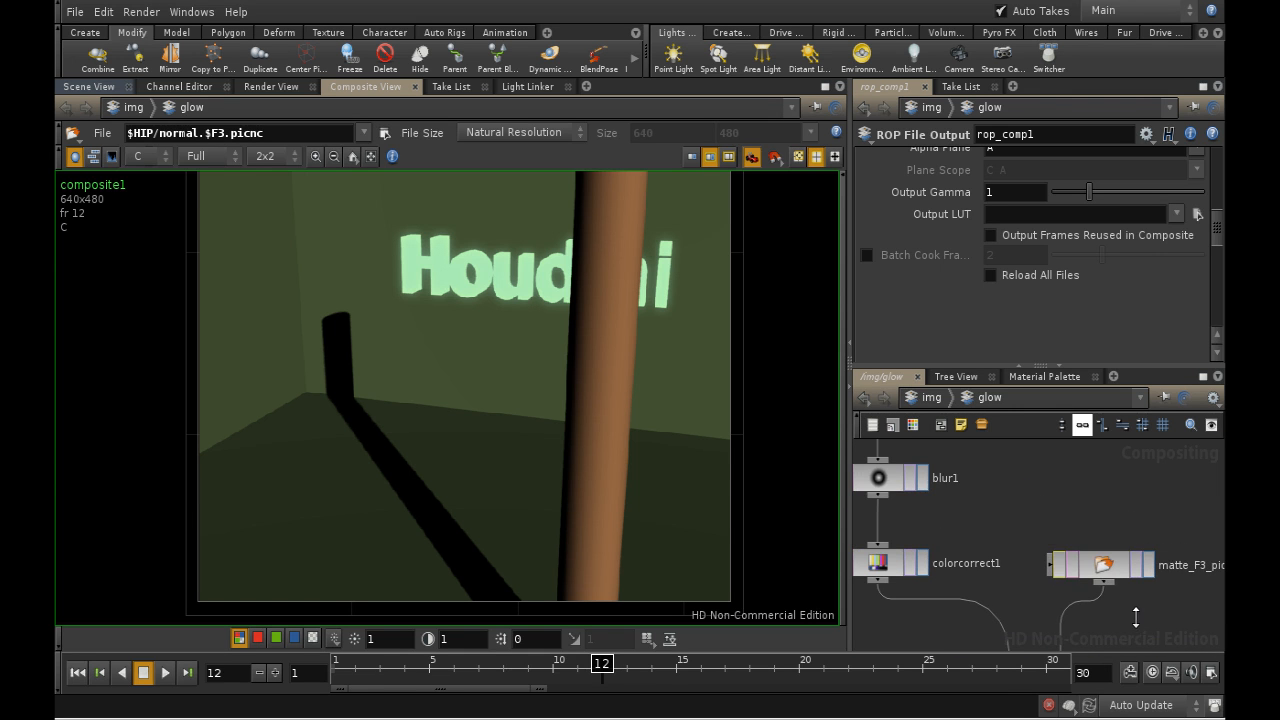
left_click(1103, 562)
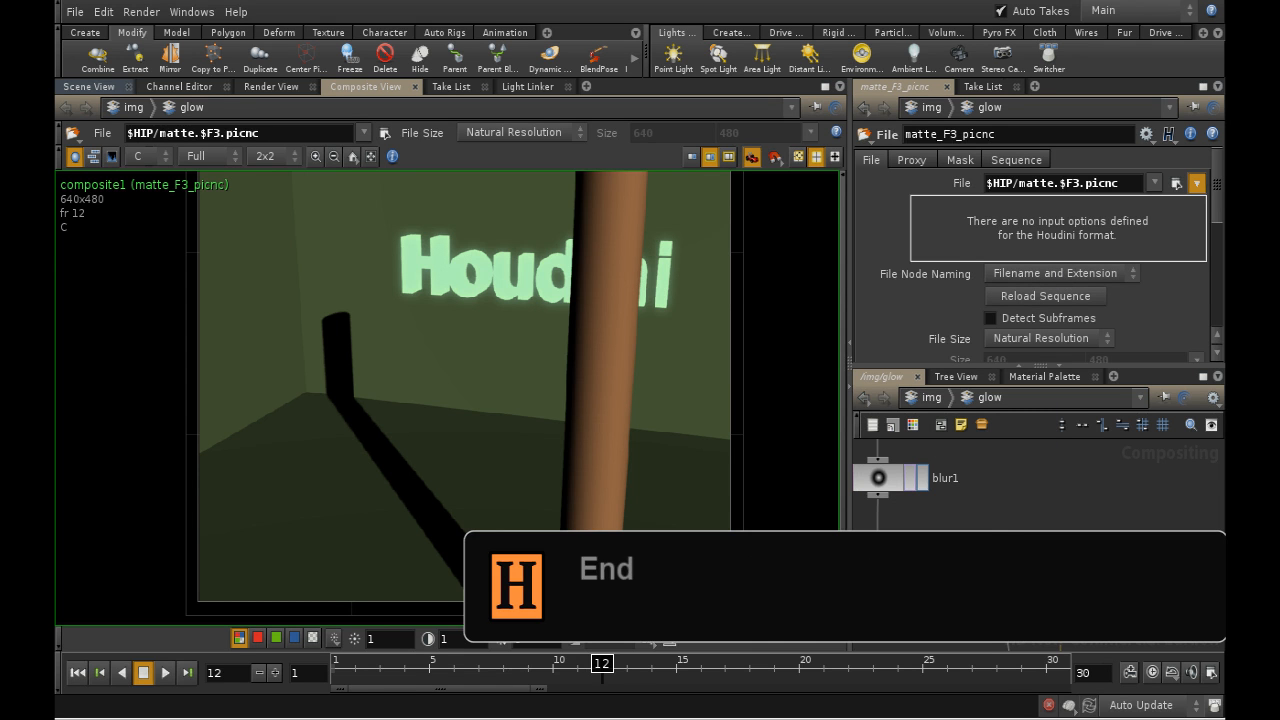
right_click(1099, 718)
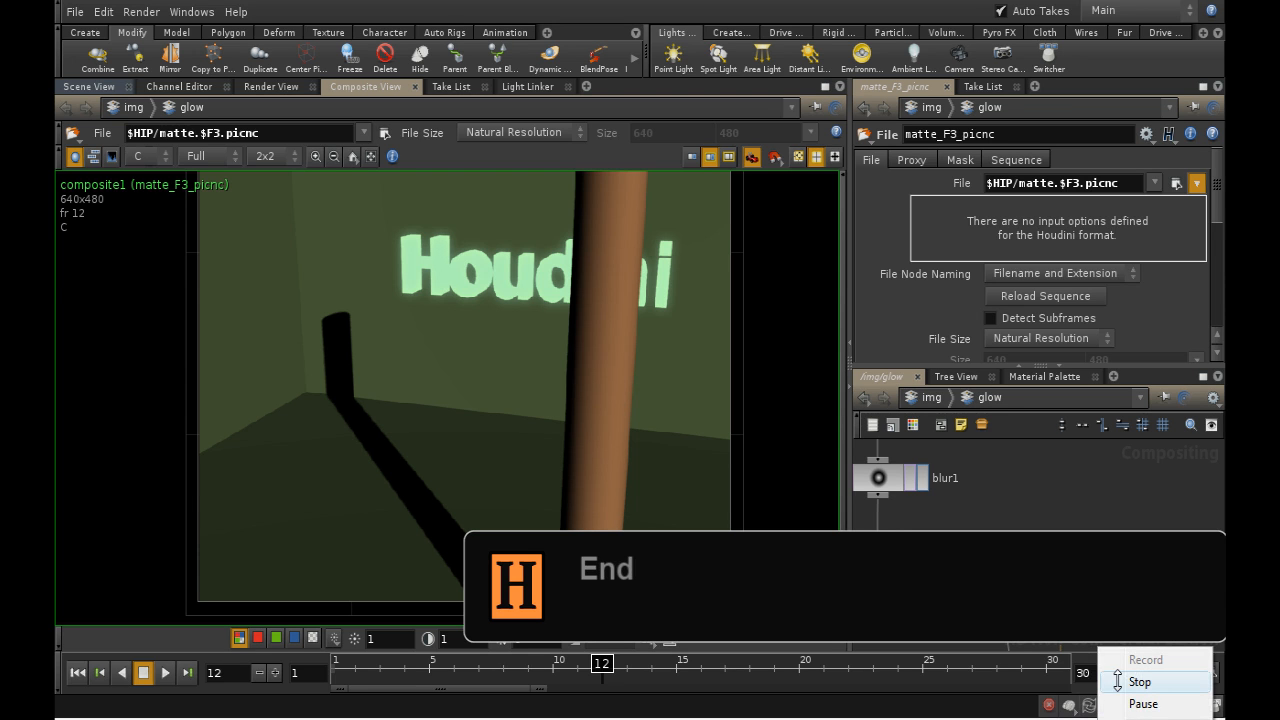